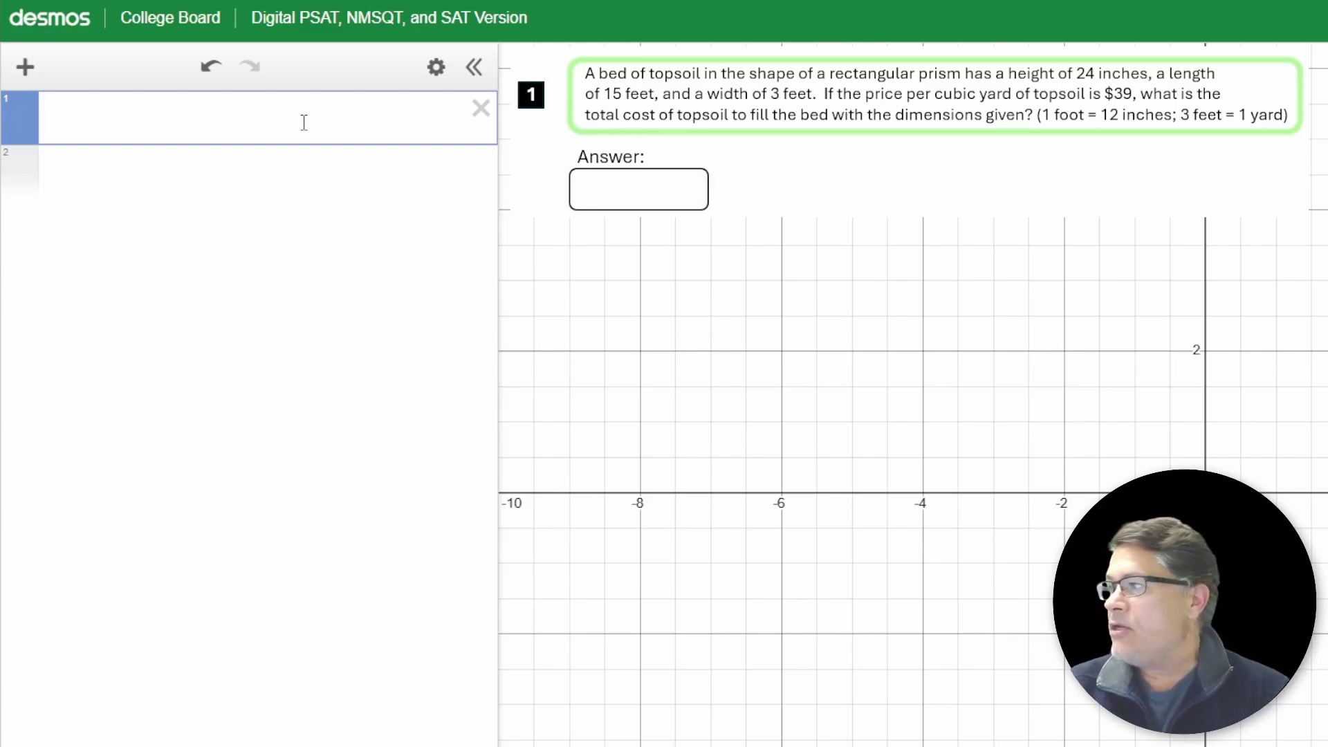
Enter the topsoil bed's volume as V = 24 · 15 · 3 in the first expression.
{"action": "type", "text": "B"}
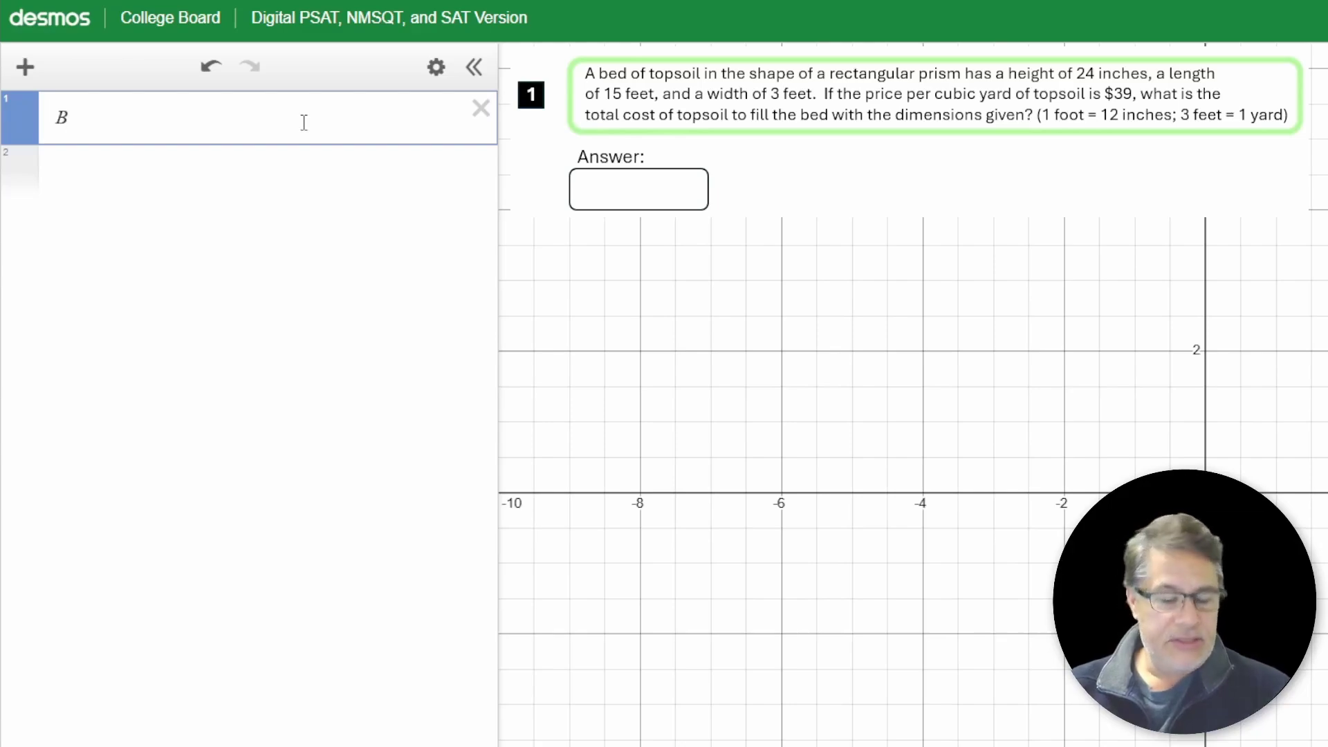
{"action": "key", "text": "BackSpace"}
{"action": "type", "text": "V = "}
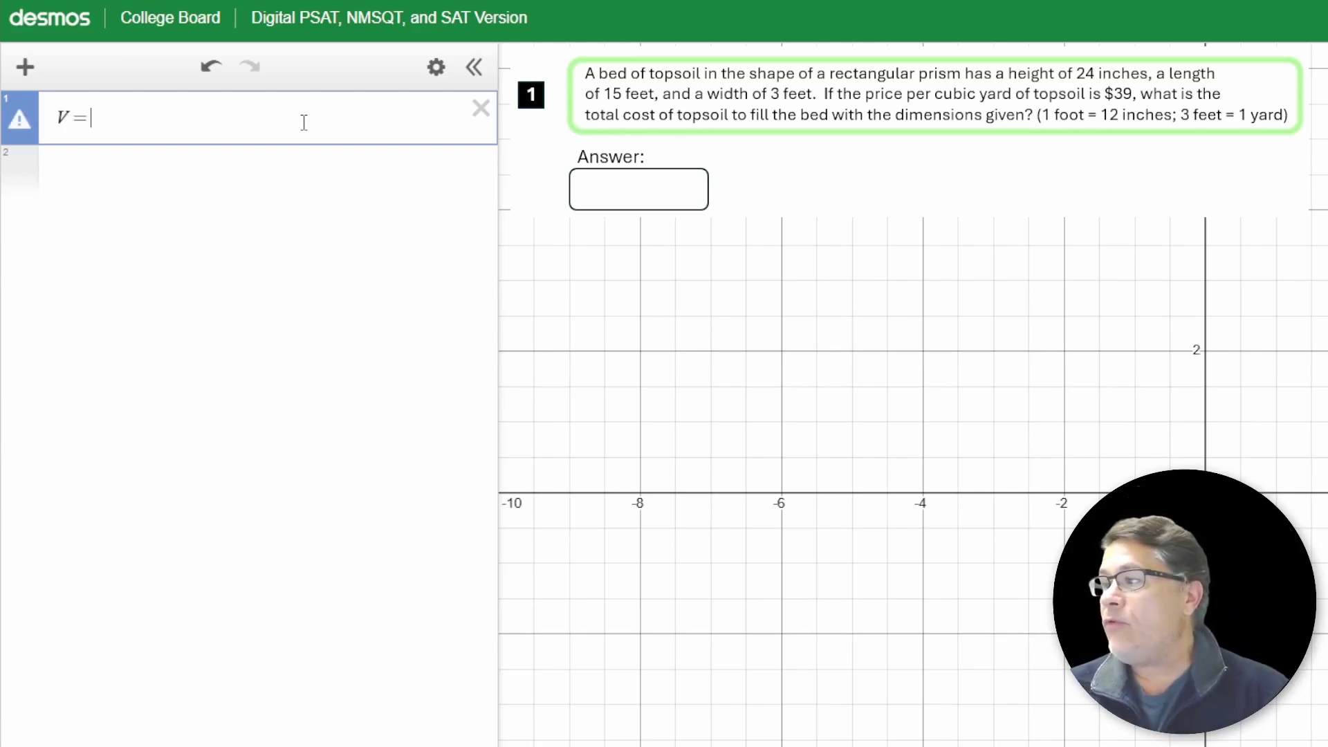
{"action": "type", "text": "3"}
{"action": "key", "text": "BackSpace"}
{"action": "type", "text": "24"}
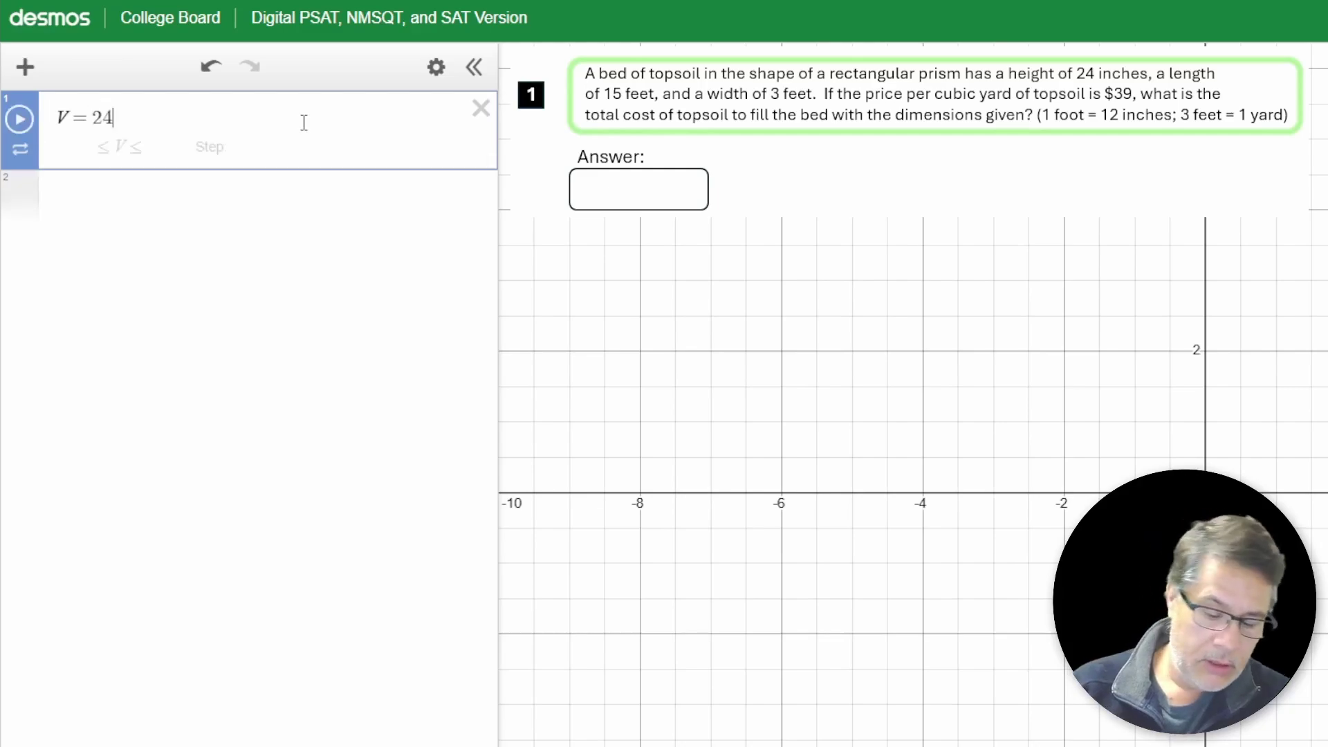
{"action": "type", "text": "*15*"}
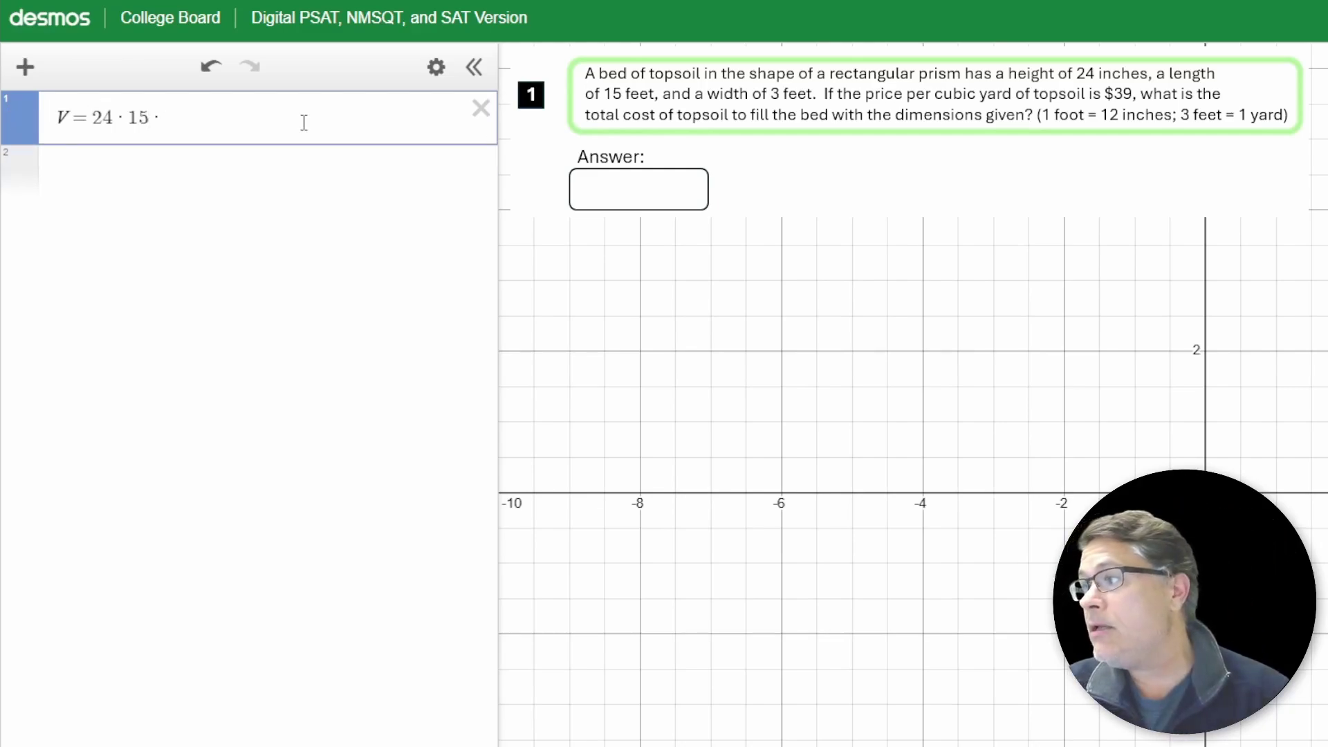
{"action": "type", "text": "3"}
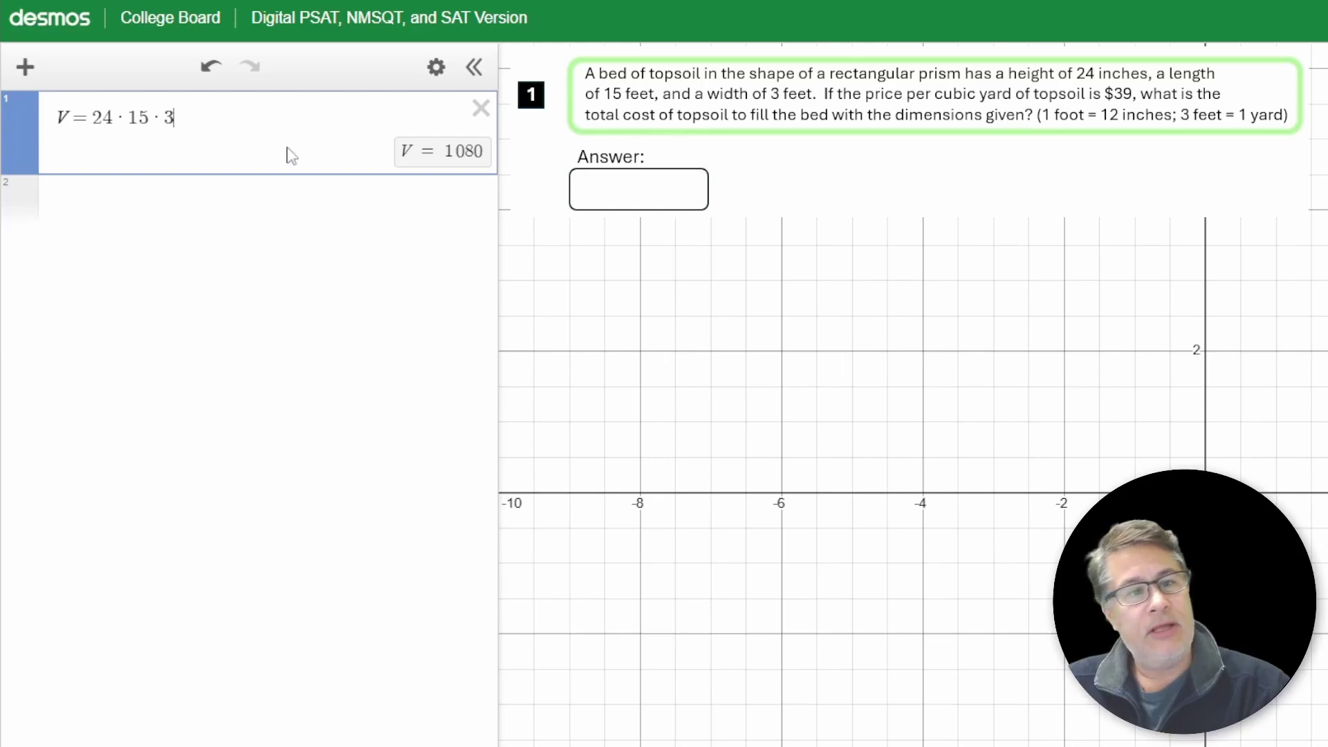
Insert the inch-to-yard conversion factor (1/36) after the 24 in the volume expression.
{"action": "left_click", "coordinate": [312, 223]}
{"action": "left_click", "coordinate": [250, 127]}
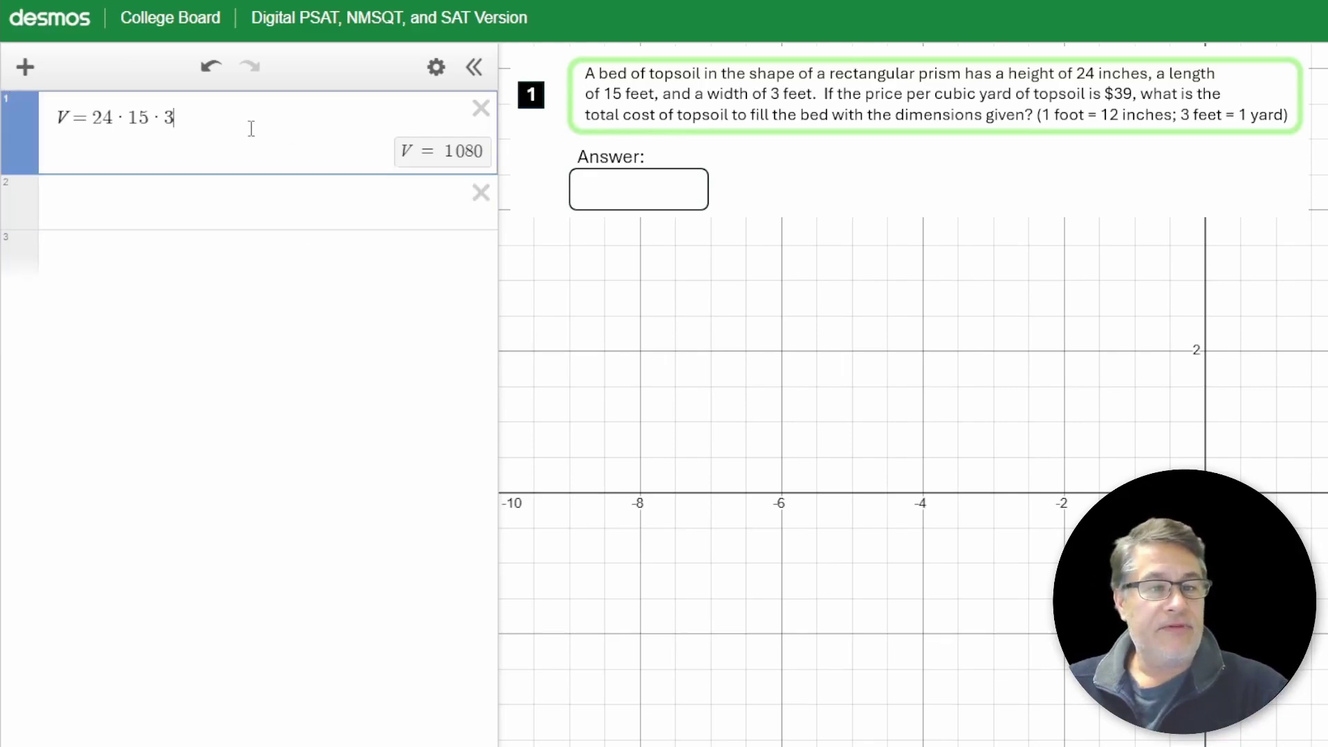
{"action": "left_click", "coordinate": [125, 117]}
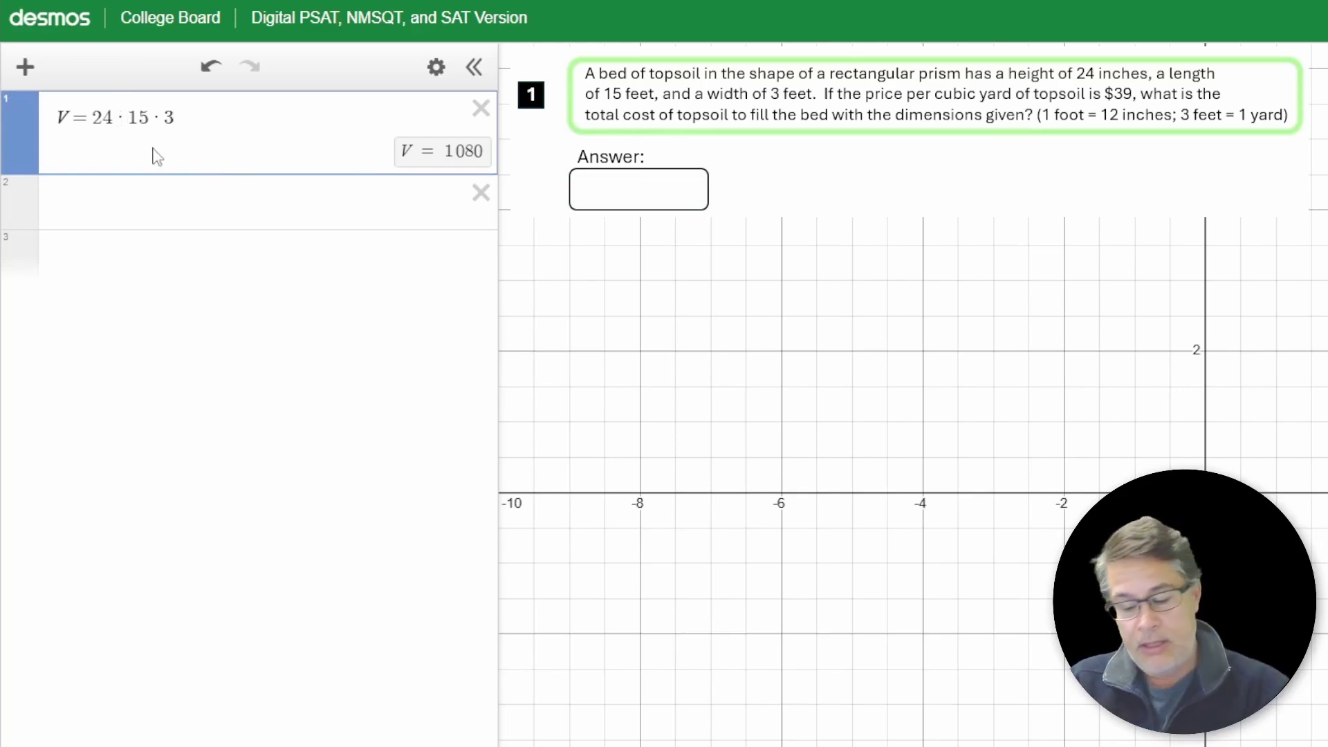
{"action": "type", "text": "("}
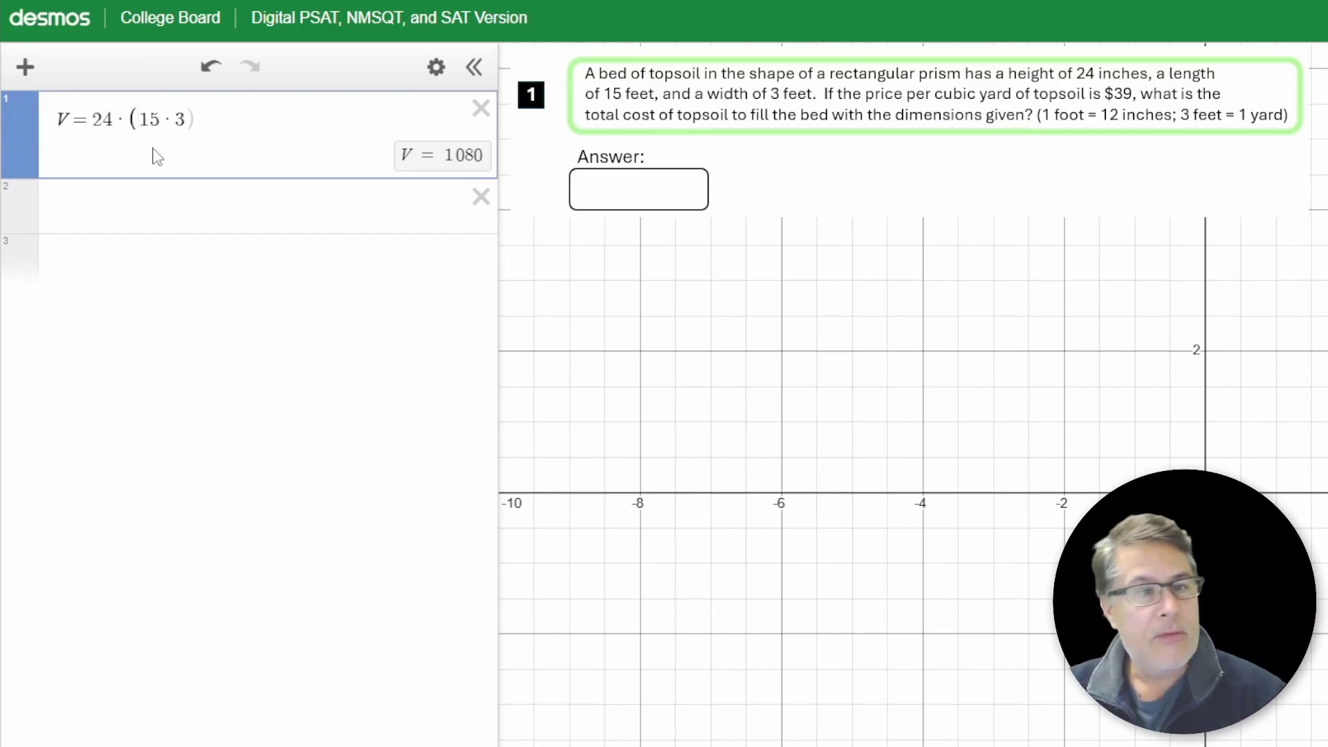
{"action": "type", "text": ")"}
{"action": "key", "text": "Left"}
{"action": "type", "text": "fra"}
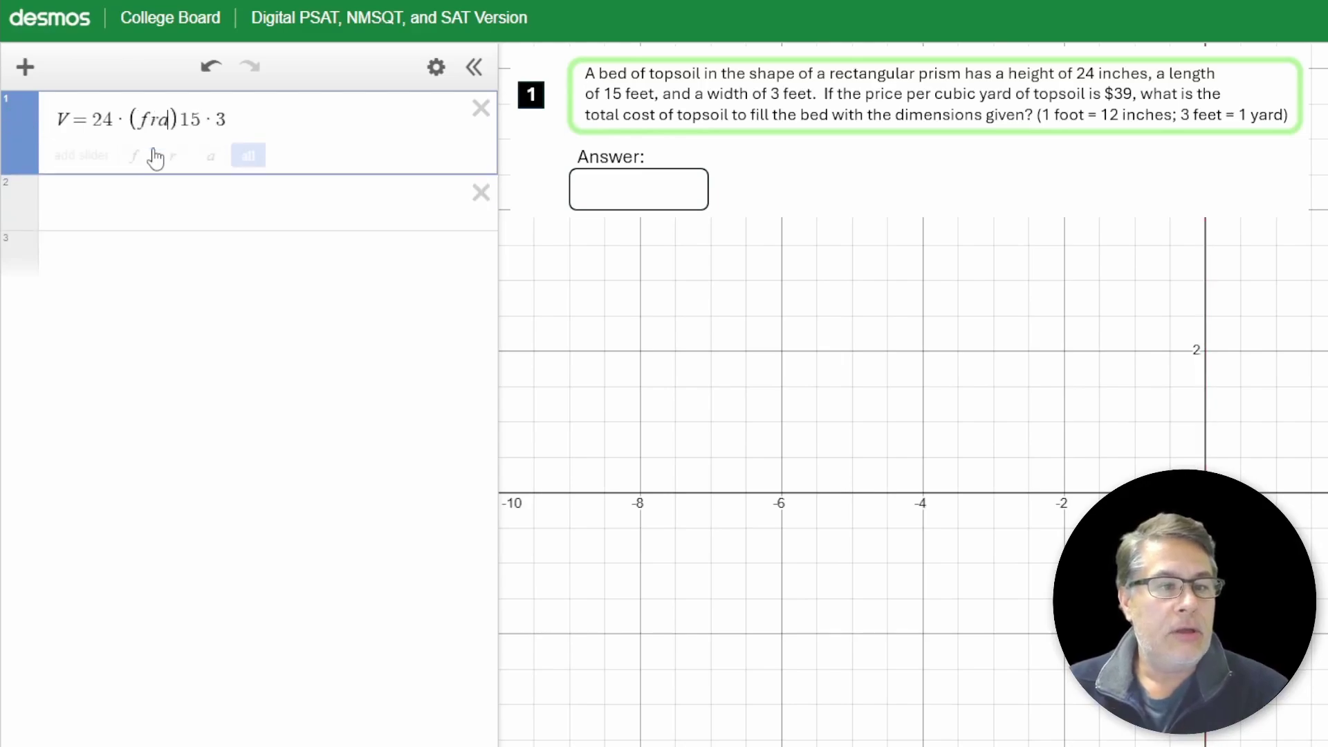
{"action": "type", "text": "c{"}
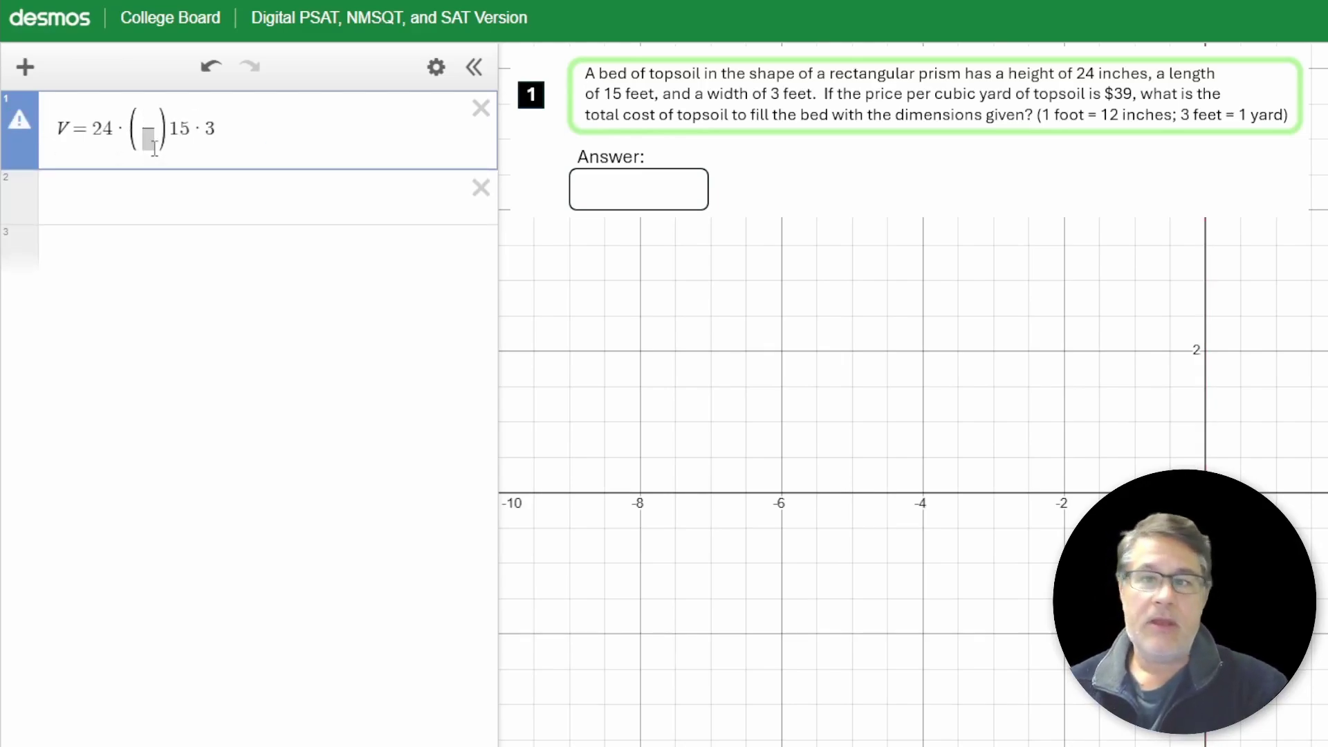
{"action": "type", "text": "1/"}
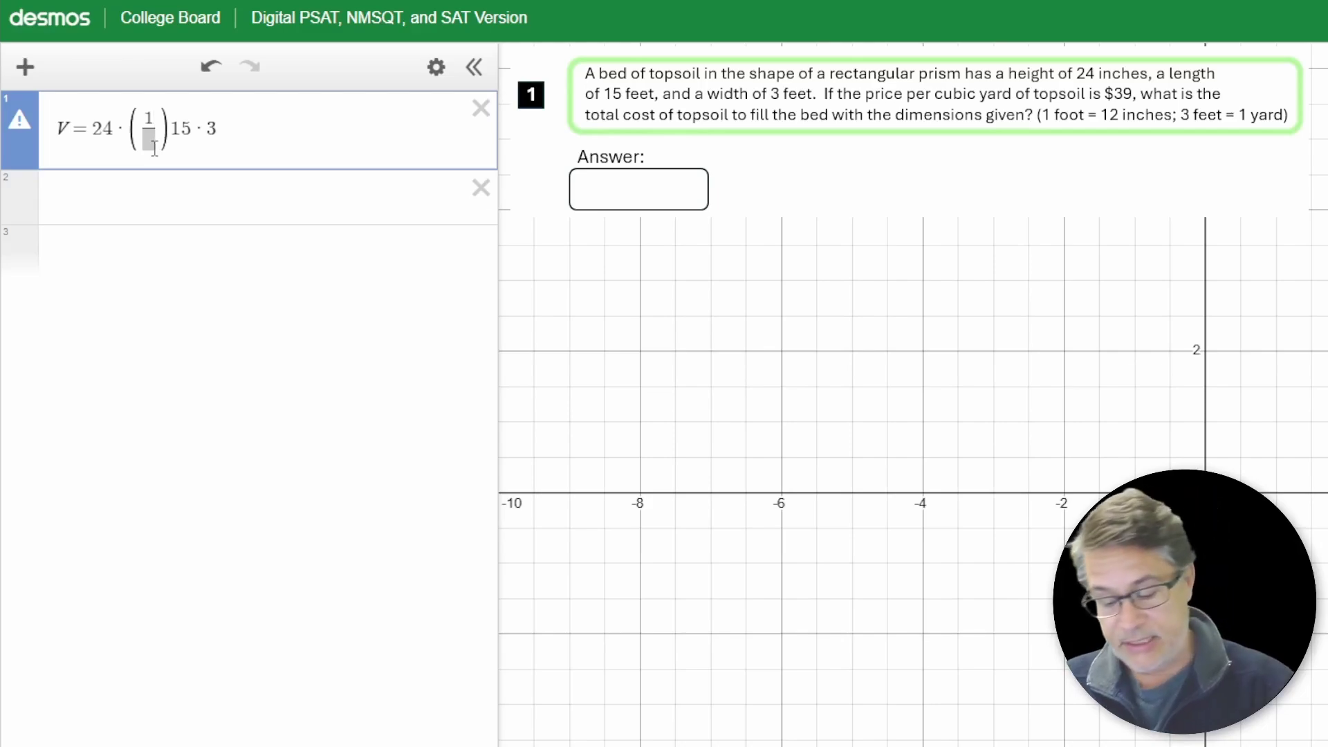
{"action": "key", "text": "BackSpace"}
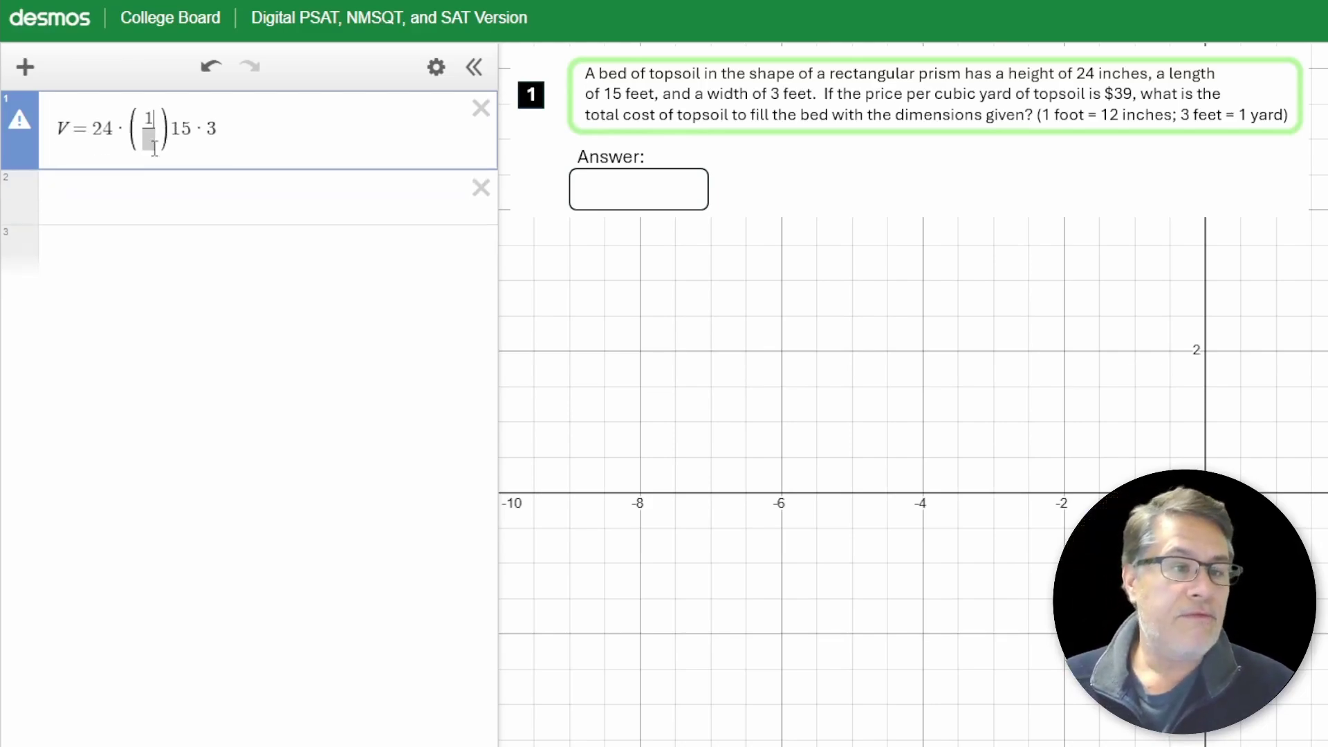
{"action": "left_click", "coordinate": [154, 148]}
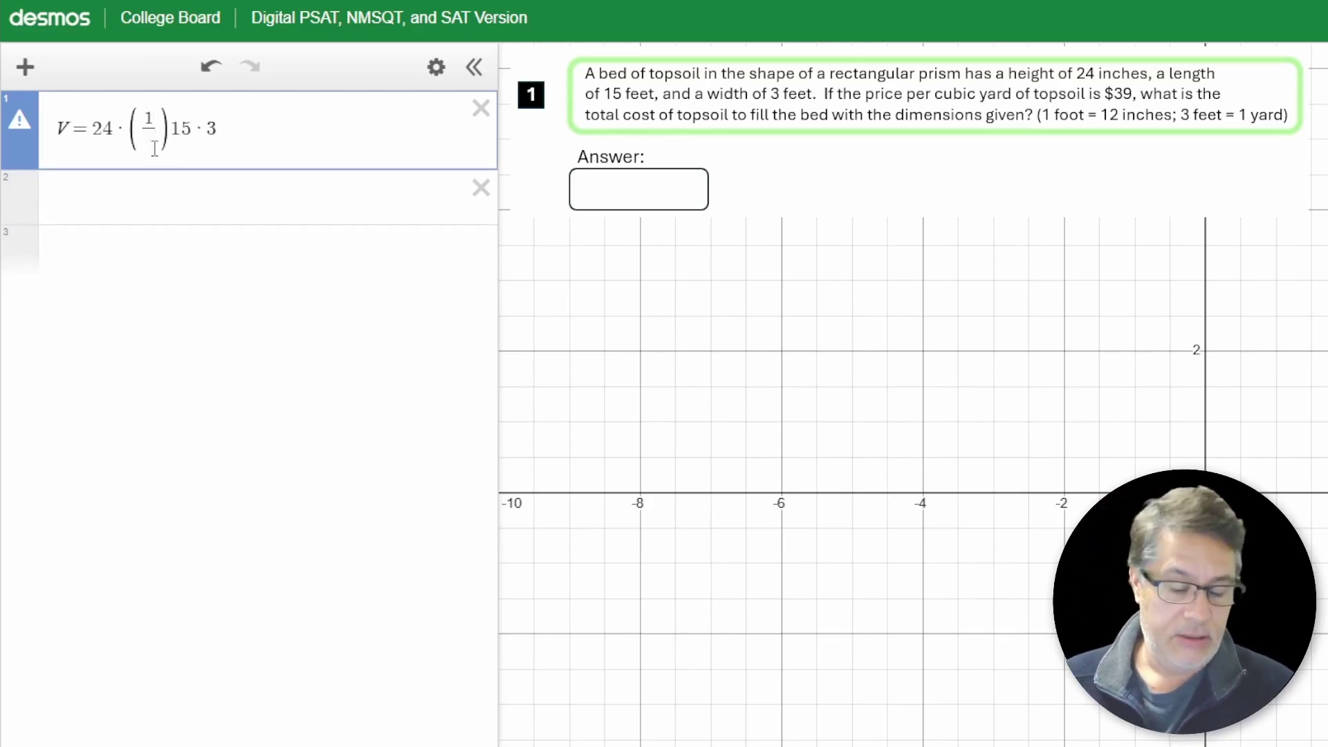
{"action": "type", "text": "36"}
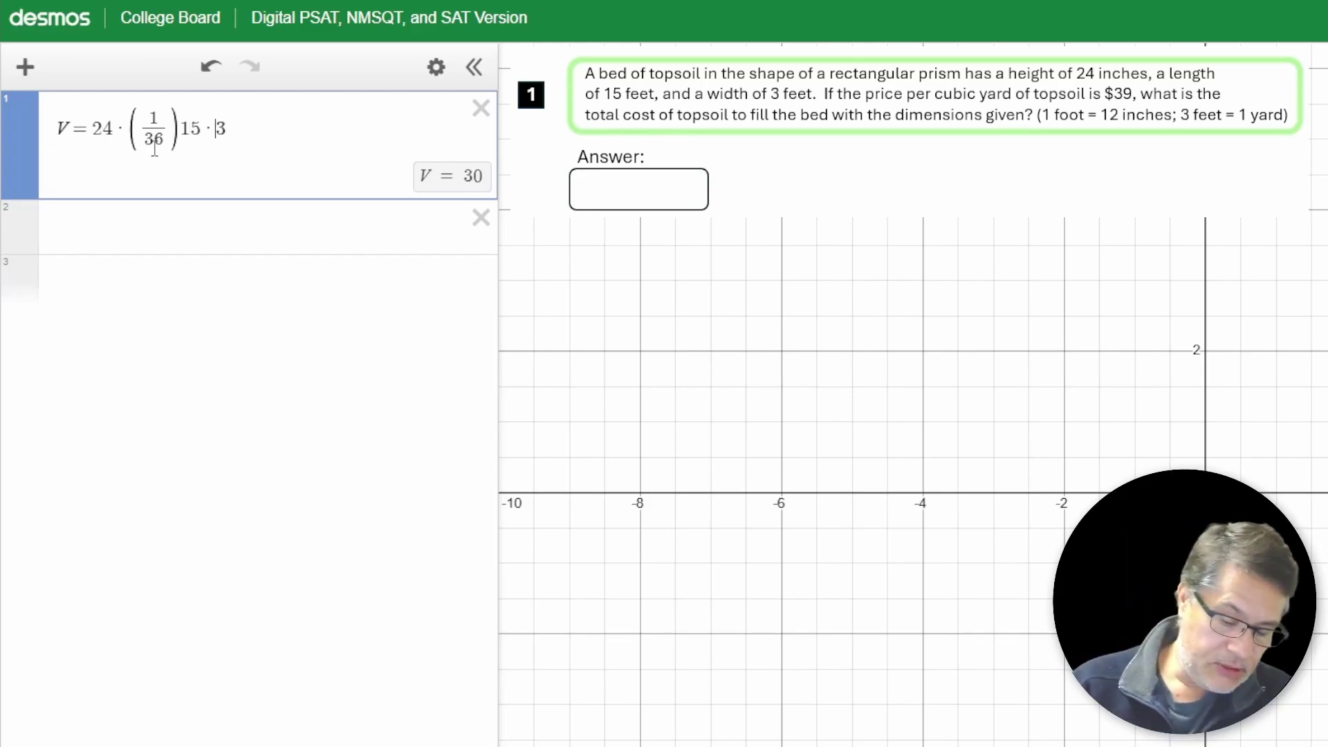
Insert the foot-to-yard conversion factor (1/3) after the 15, multiplied by the final 3 in the volume expression.
{"action": "type", "text": "(3"}
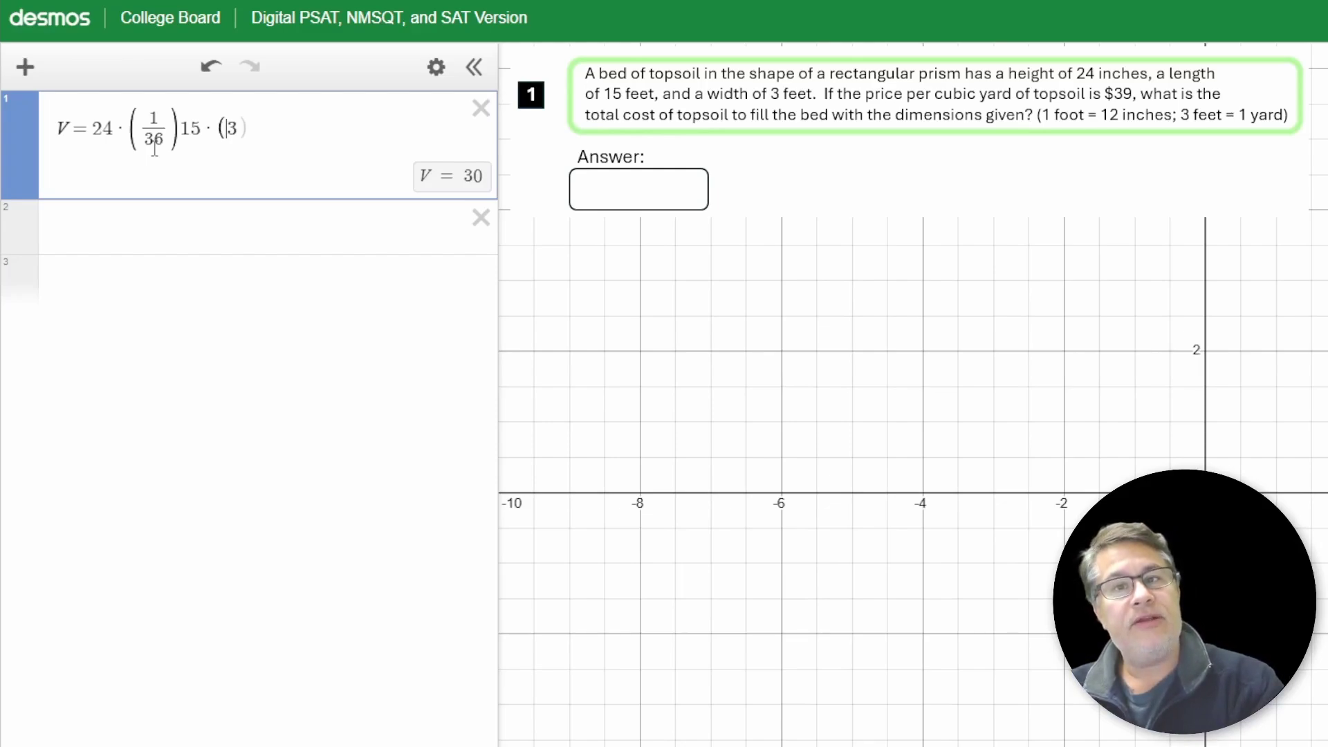
{"action": "type", "text": "1"}
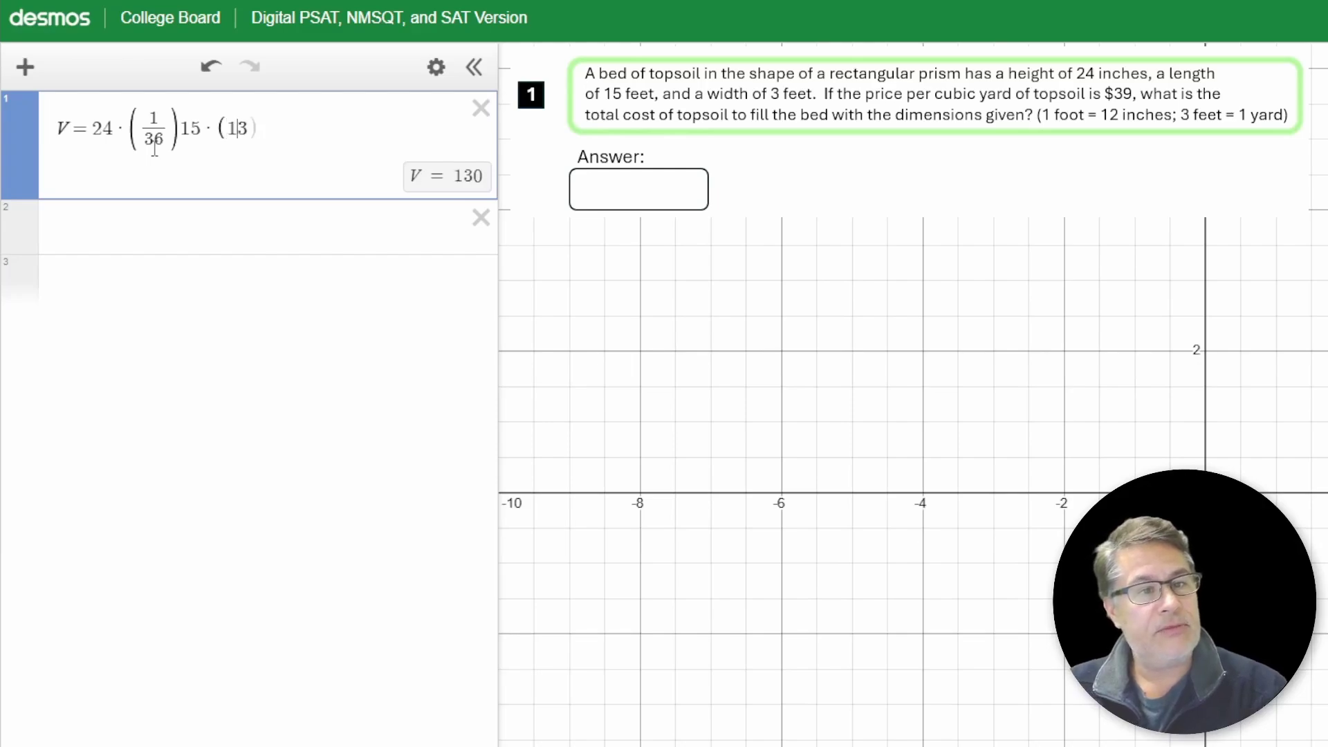
{"action": "type", "text": "/(3)"}
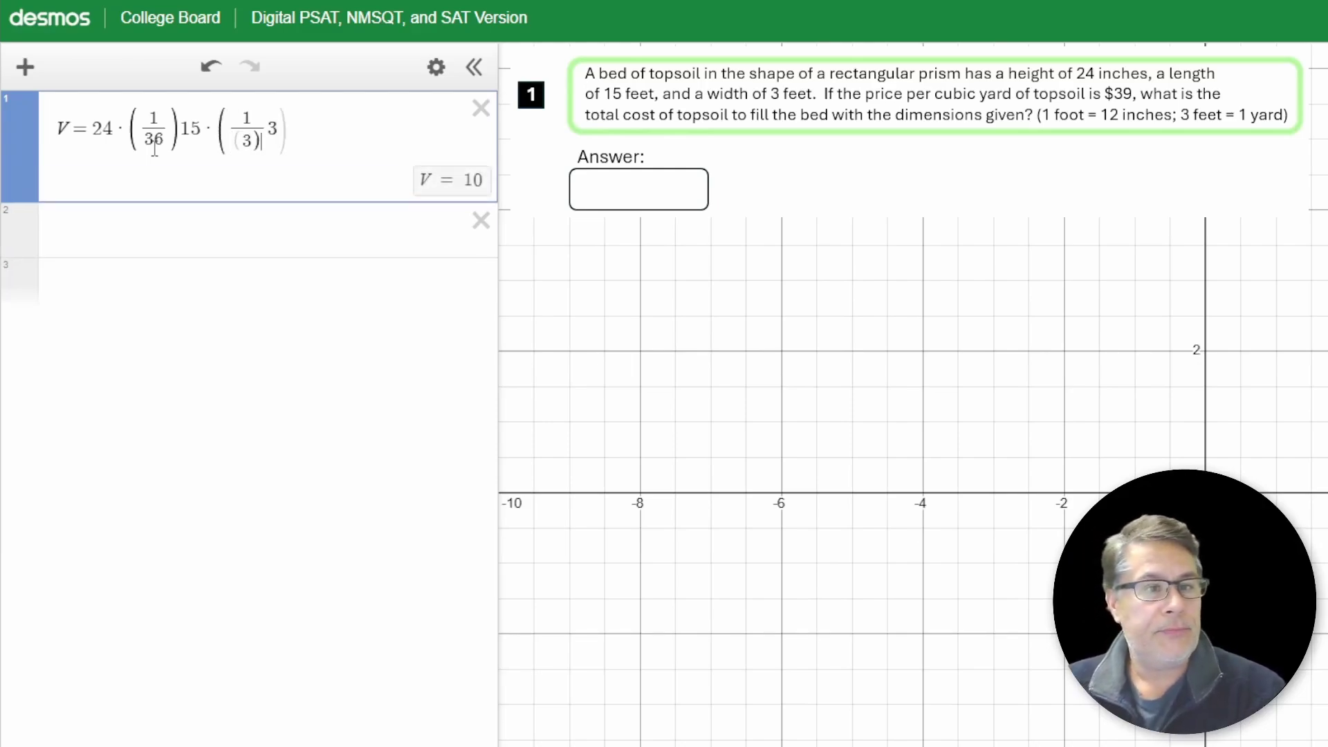
{"action": "key", "text": "BackSpace"}
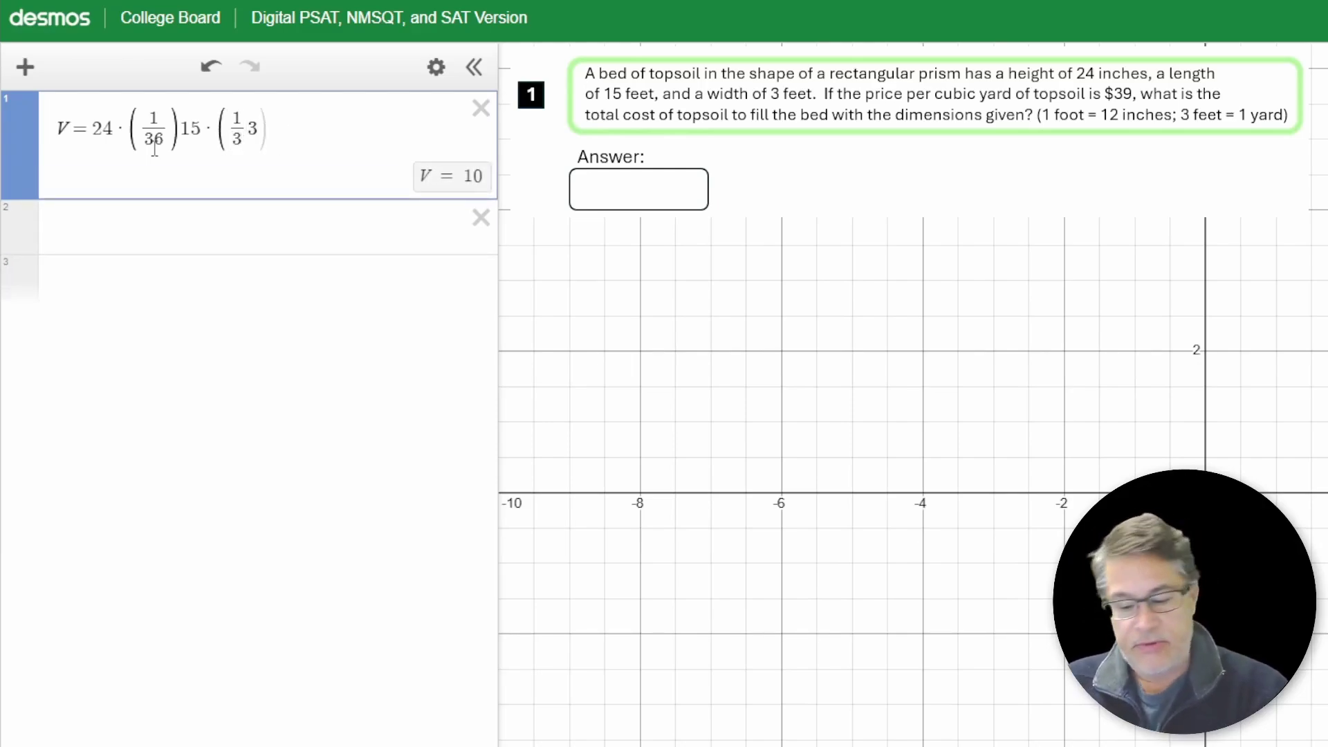
{"action": "type", "text": ")"}
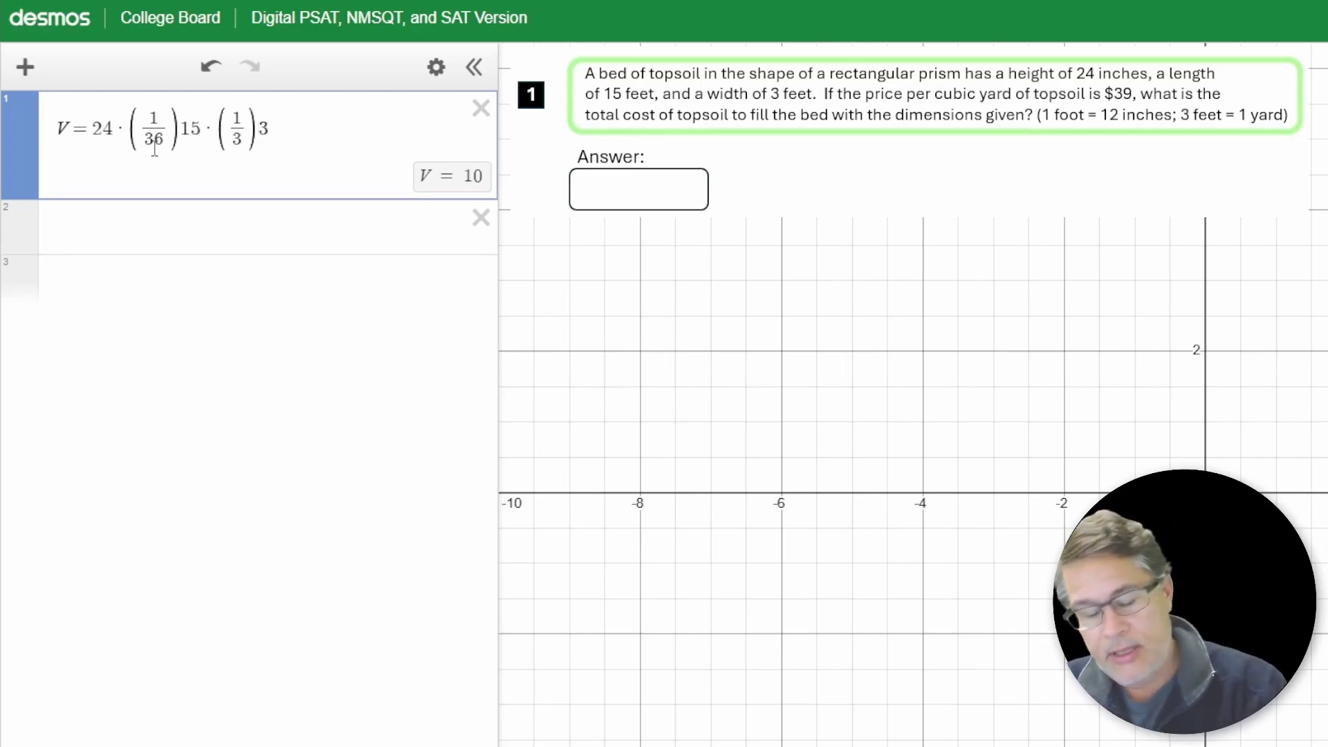
{"action": "type", "text": "*"}
Append the conversion factor (1/3) after the final 3 of the volume expression.
{"action": "key", "text": "Right"}
{"action": "type", "text": "("}
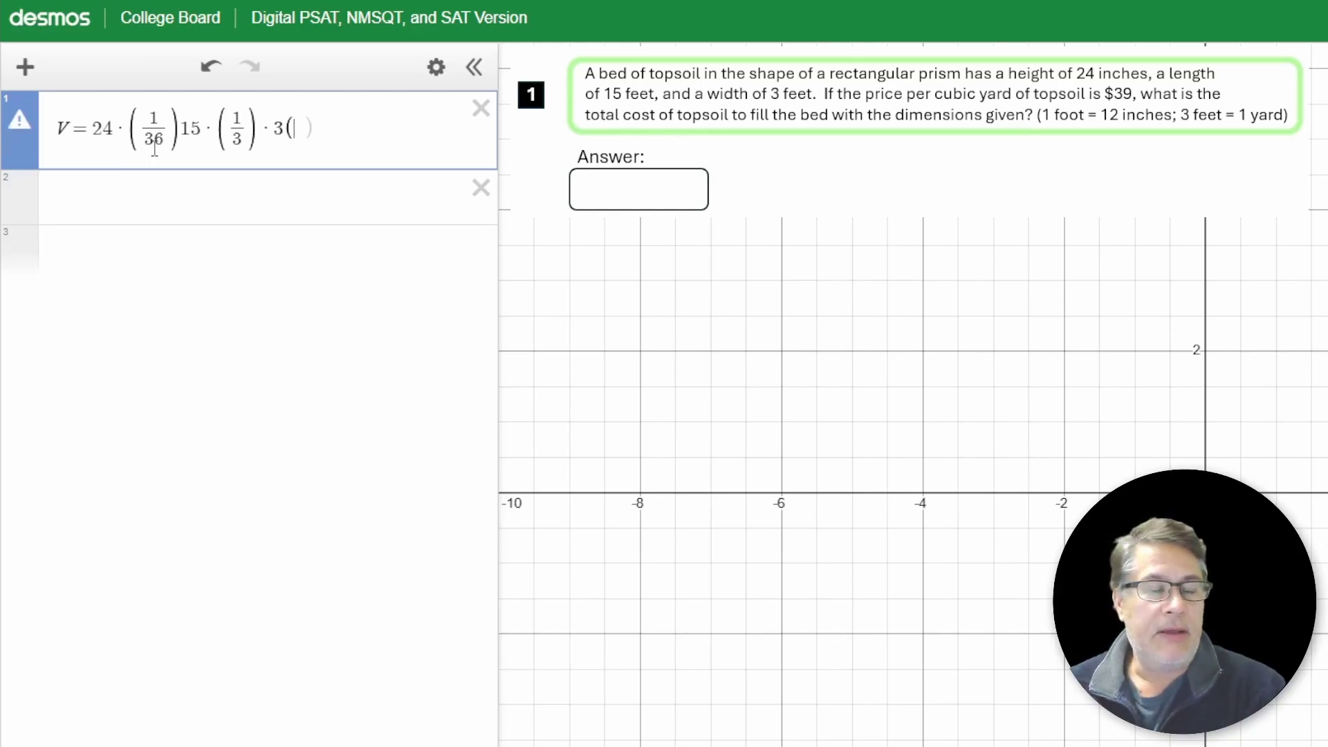
{"action": "type", "text": "1/3"}
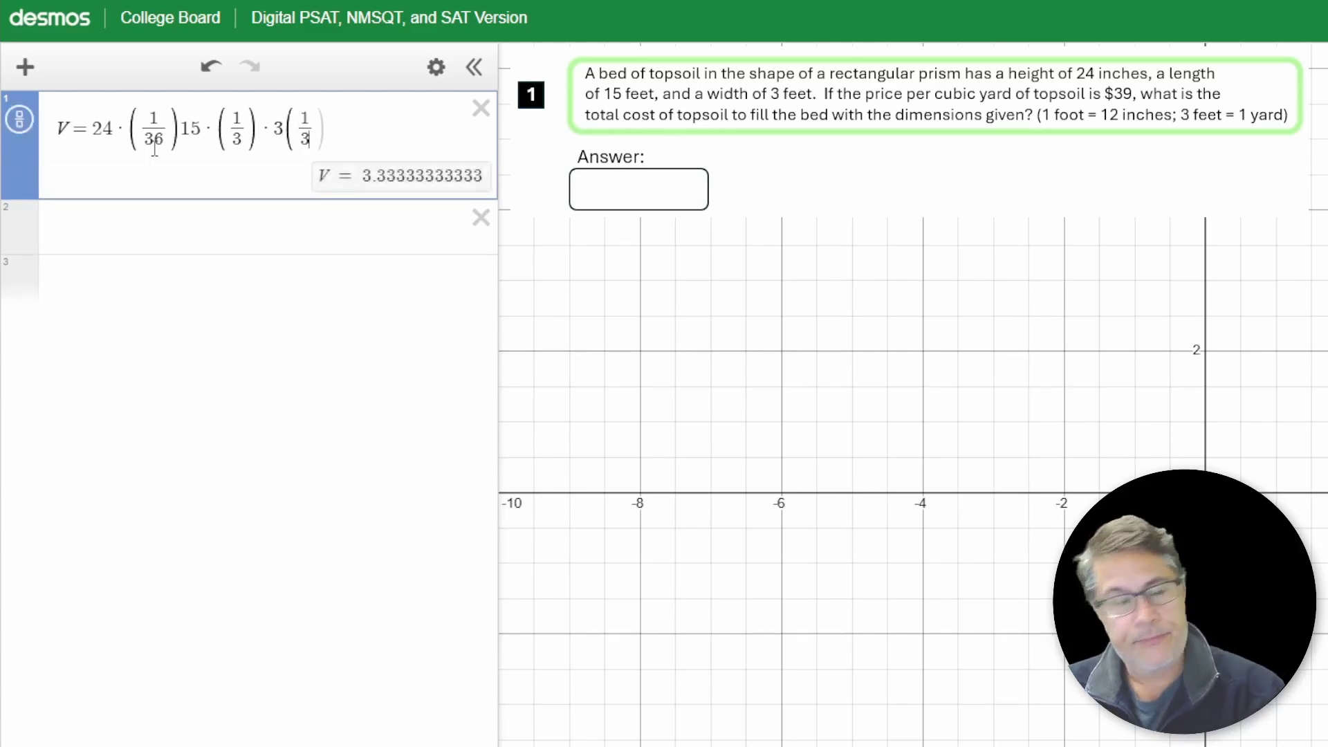
{"action": "key", "text": "Right"}
{"action": "key", "text": "Right"}
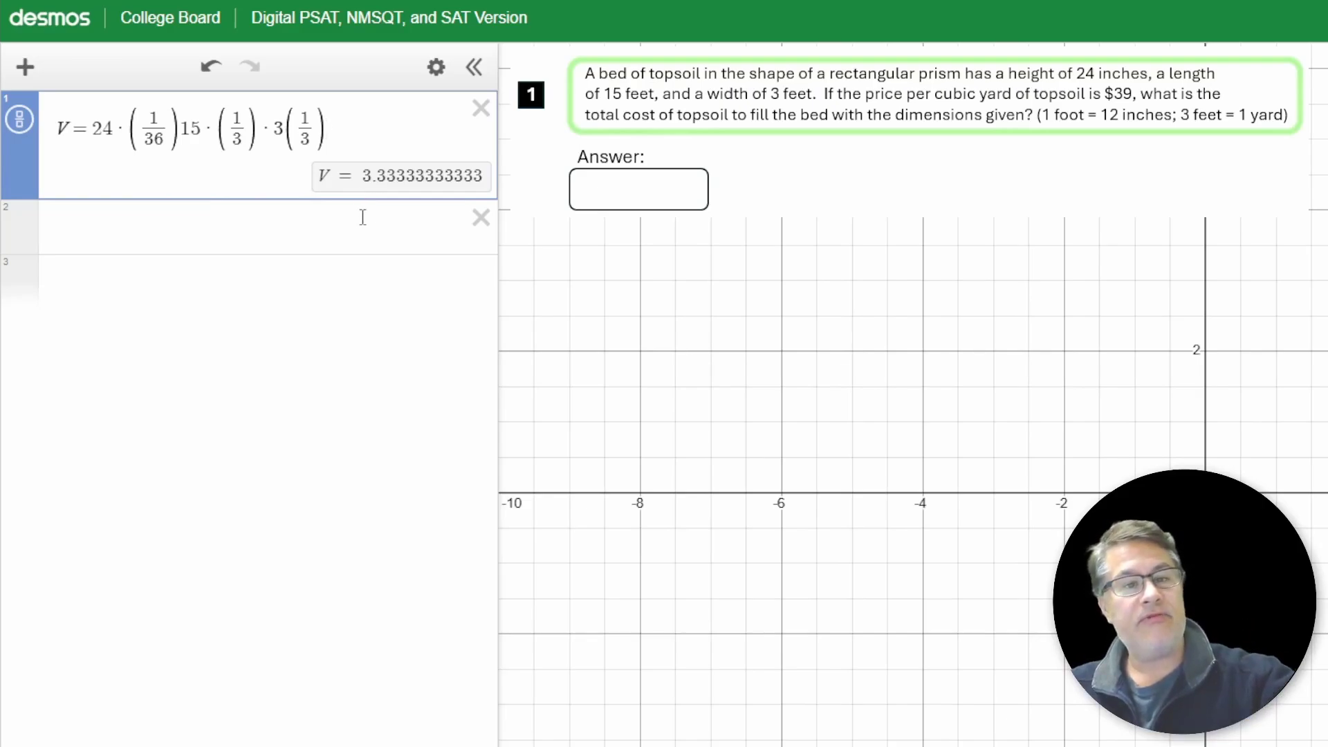
Define the price per cubic yard as P = 39 and the total cost as T = PV in new expressions.
{"action": "left_click", "coordinate": [359, 252]}
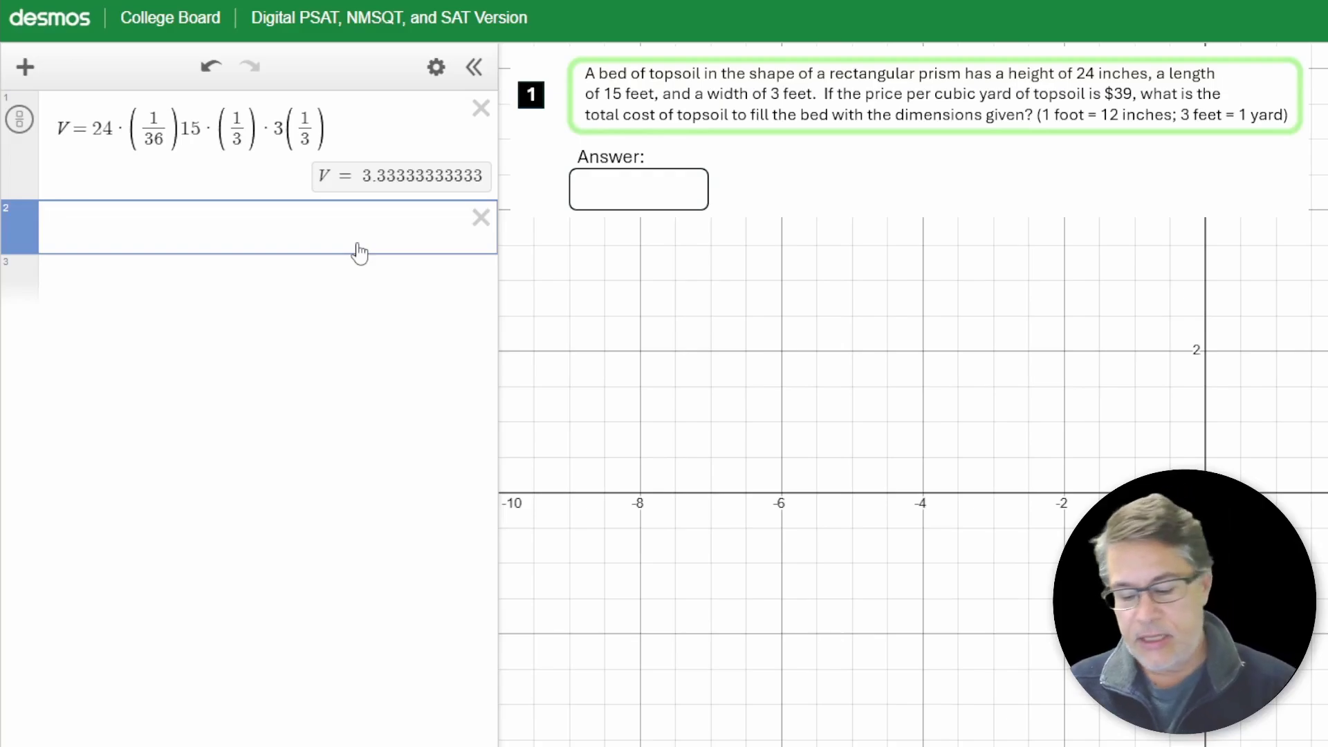
{"action": "type", "text": "P "}
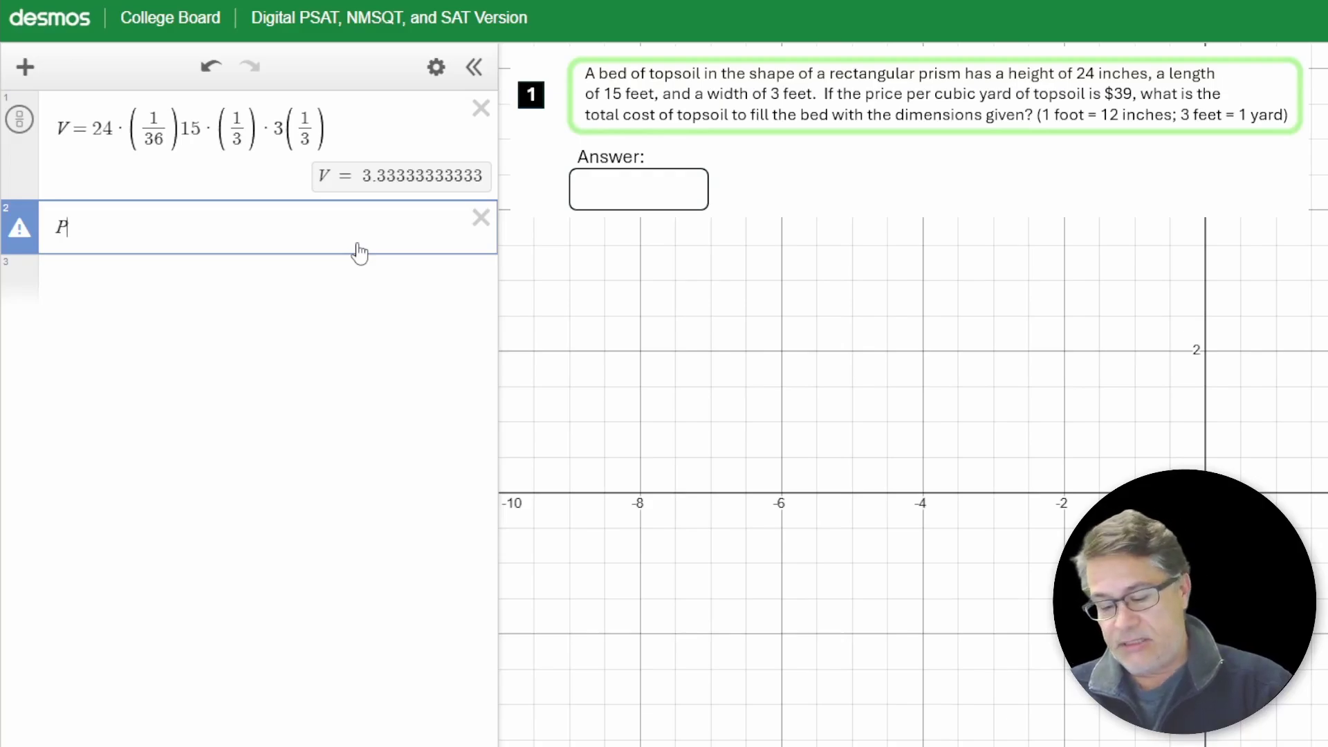
{"action": "type", "text": "= 39"}
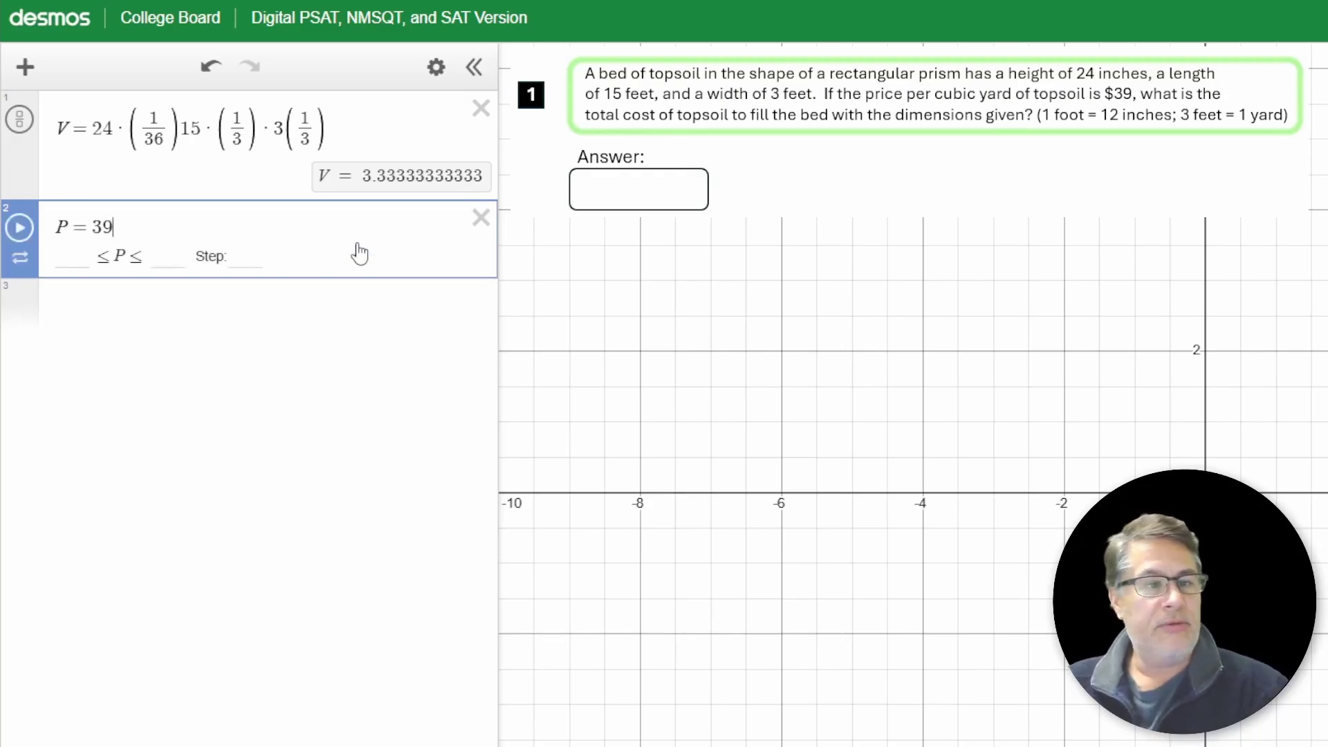
{"action": "left_click", "coordinate": [315, 328]}
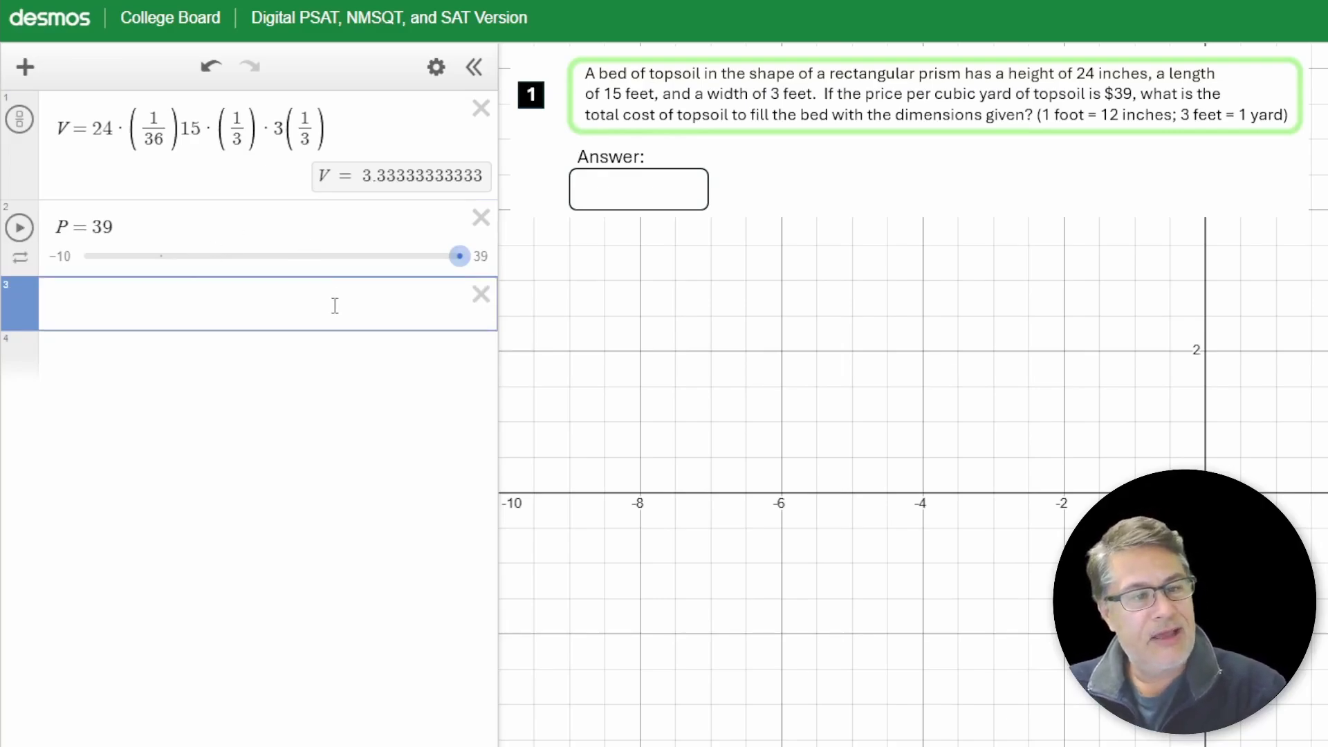
{"action": "type", "text": "T"}
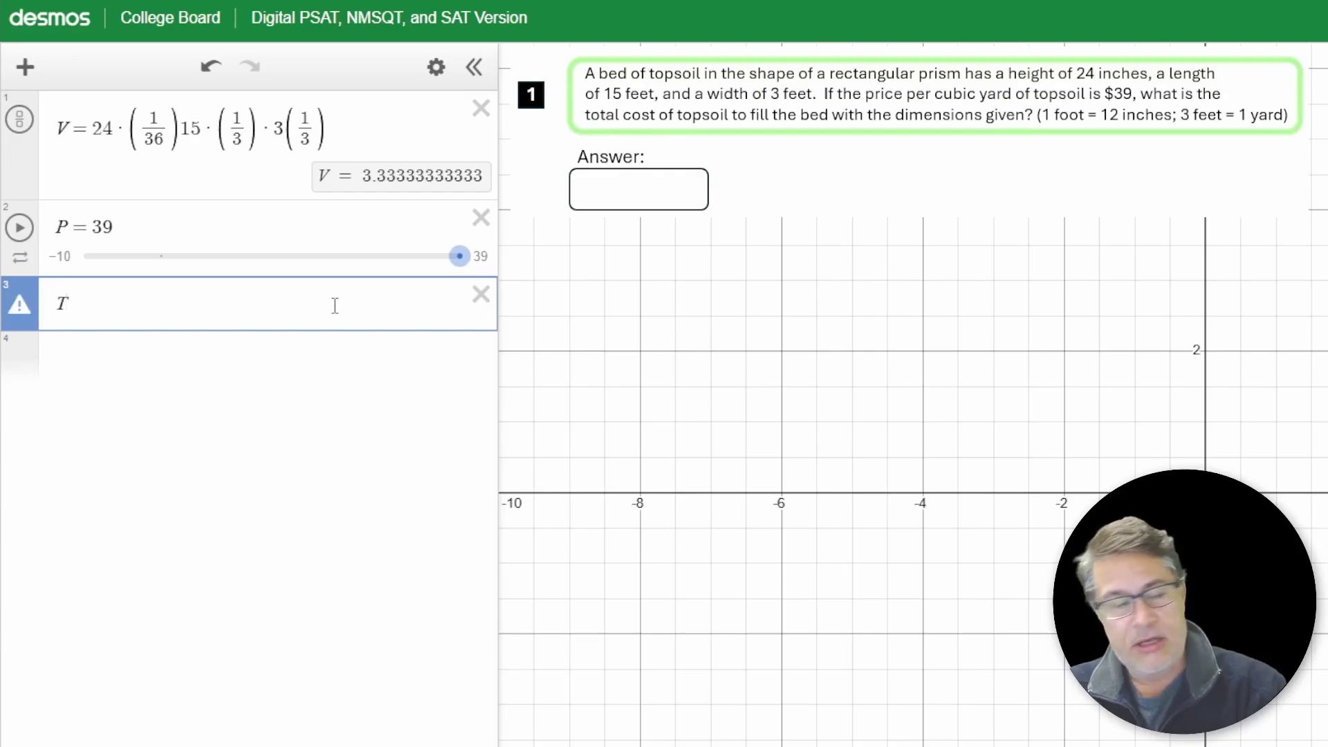
{"action": "type", "text": "=PV"}
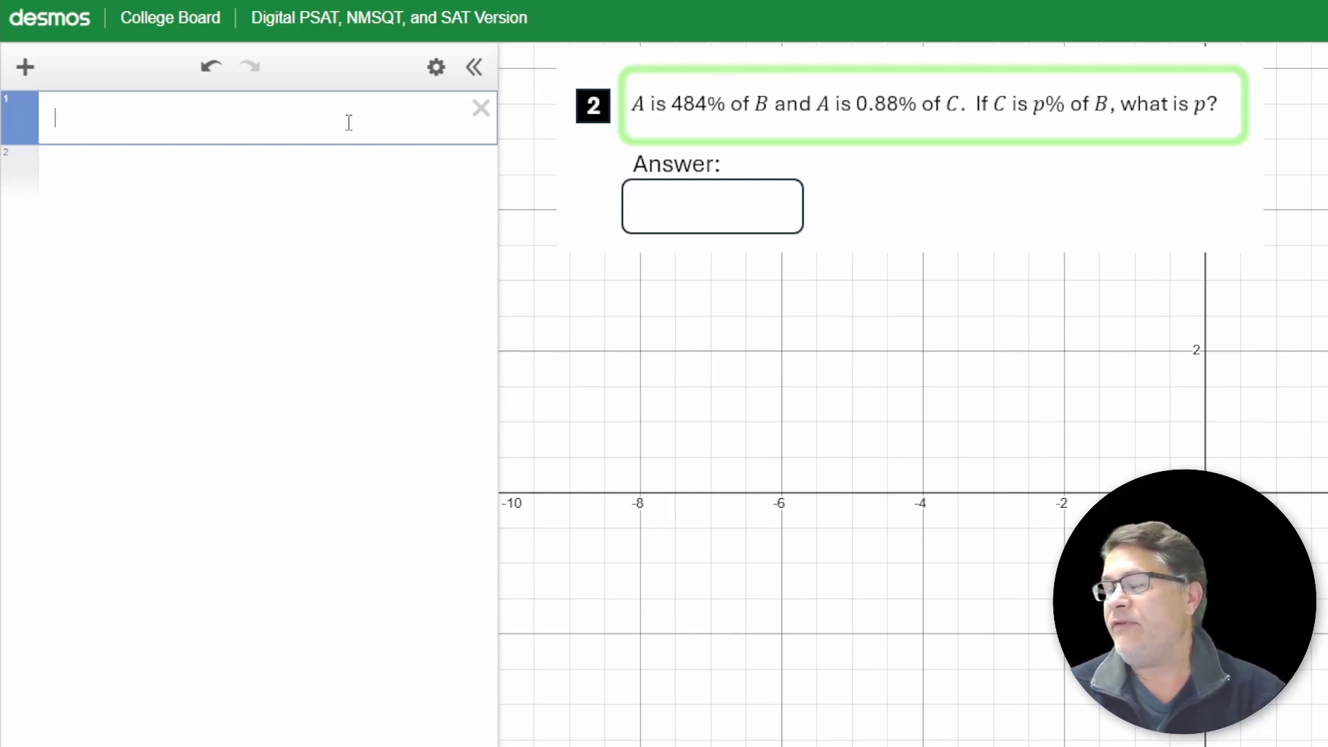
For question 2, define B = 100 and add the regression A ~ 484% of B in the expression below it.
{"action": "type", "text": "B"}
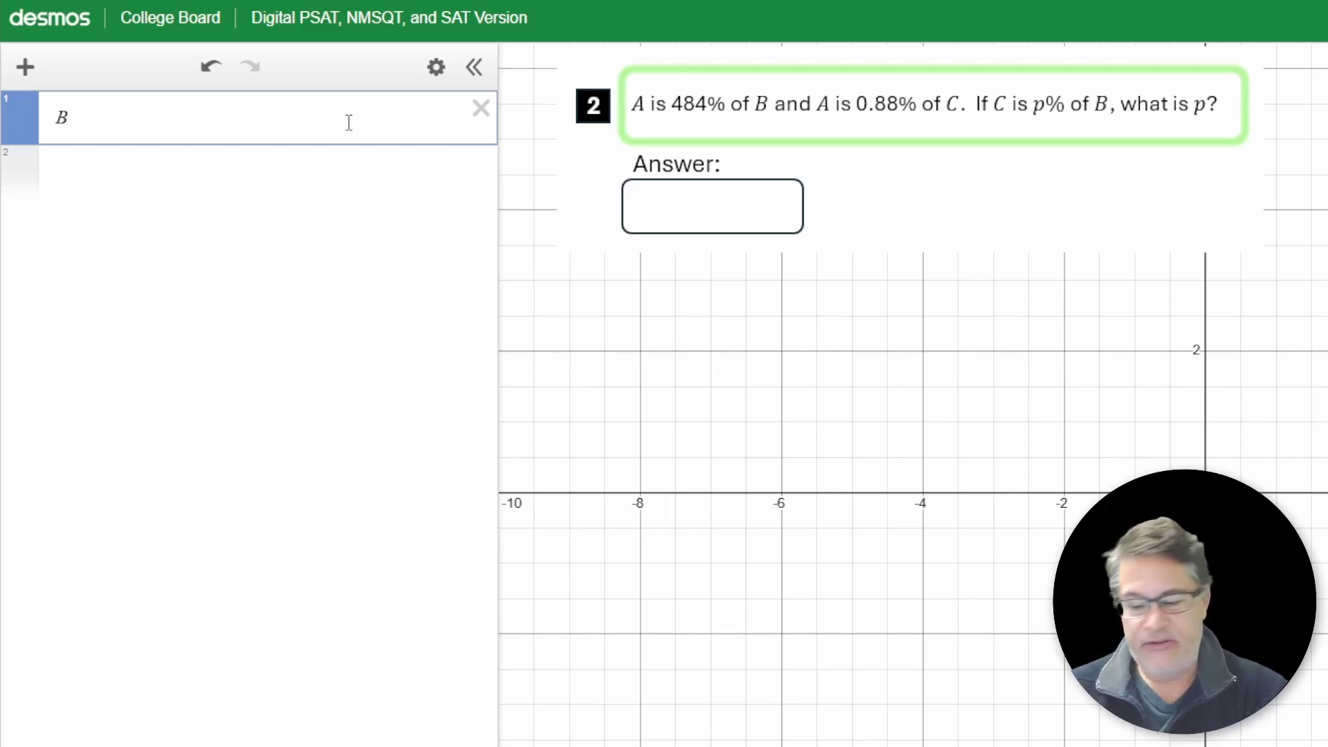
{"action": "type", "text": "=100"}
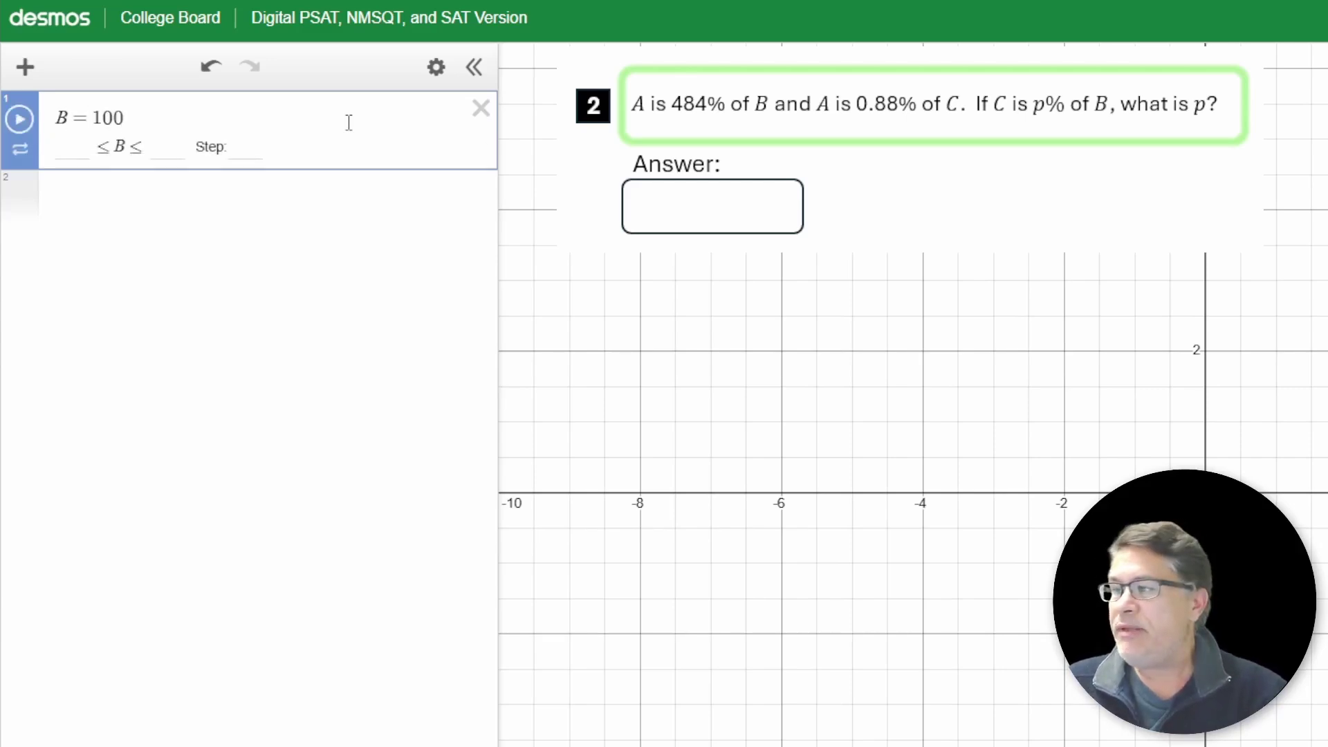
{"action": "left_click", "coordinate": [258, 199]}
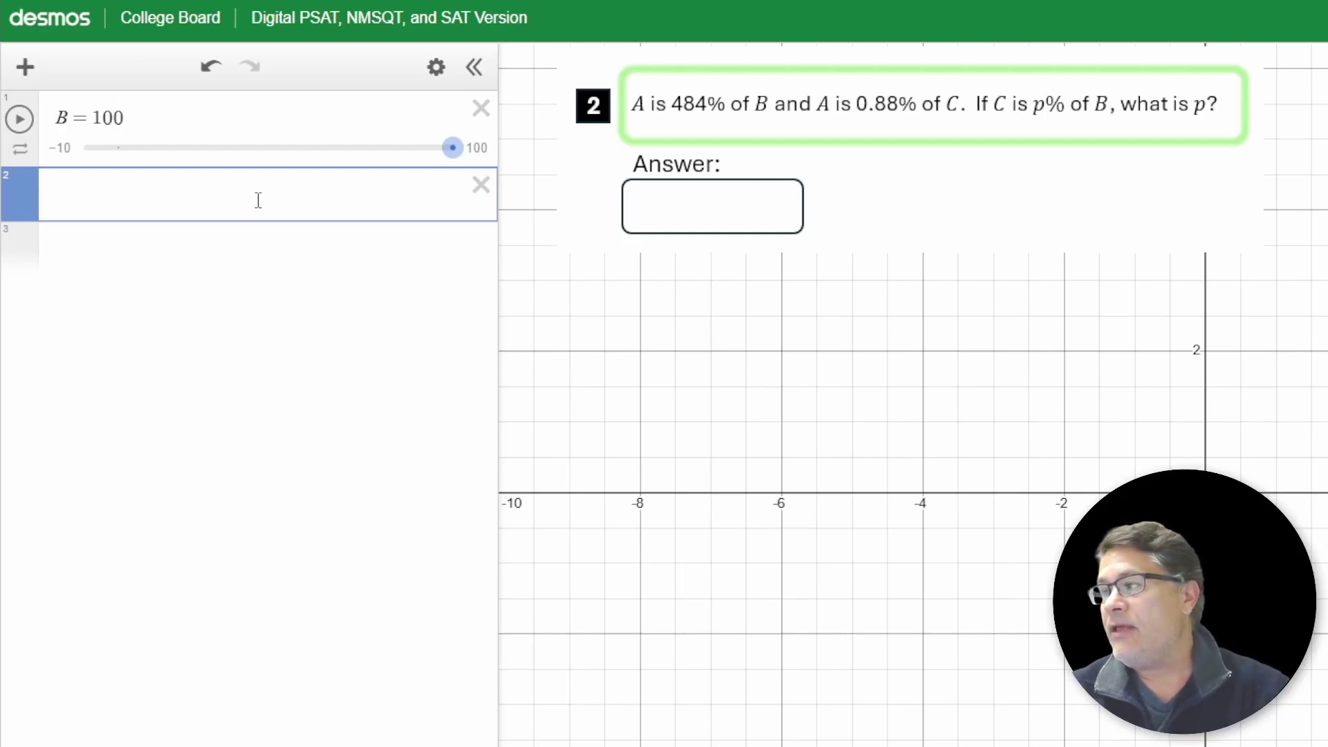
{"action": "type", "text": "A ~"}
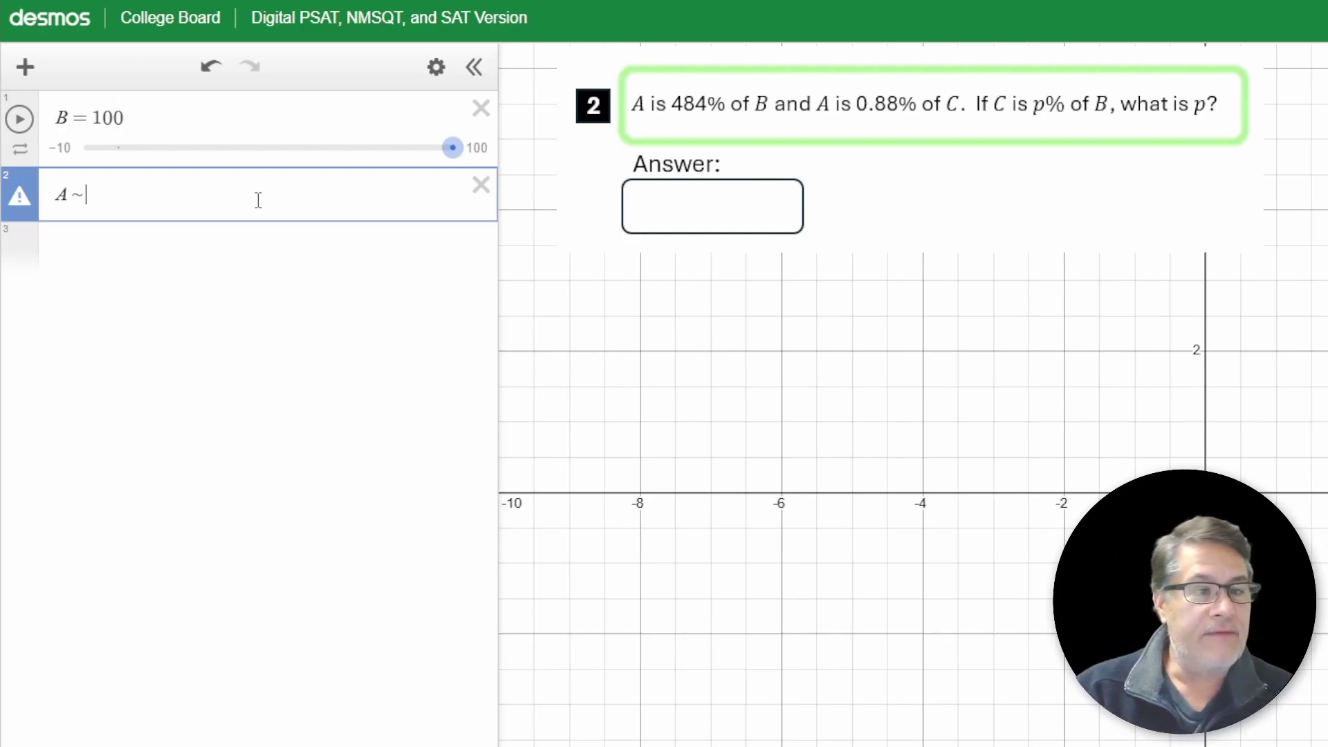
{"action": "type", "text": "484"}
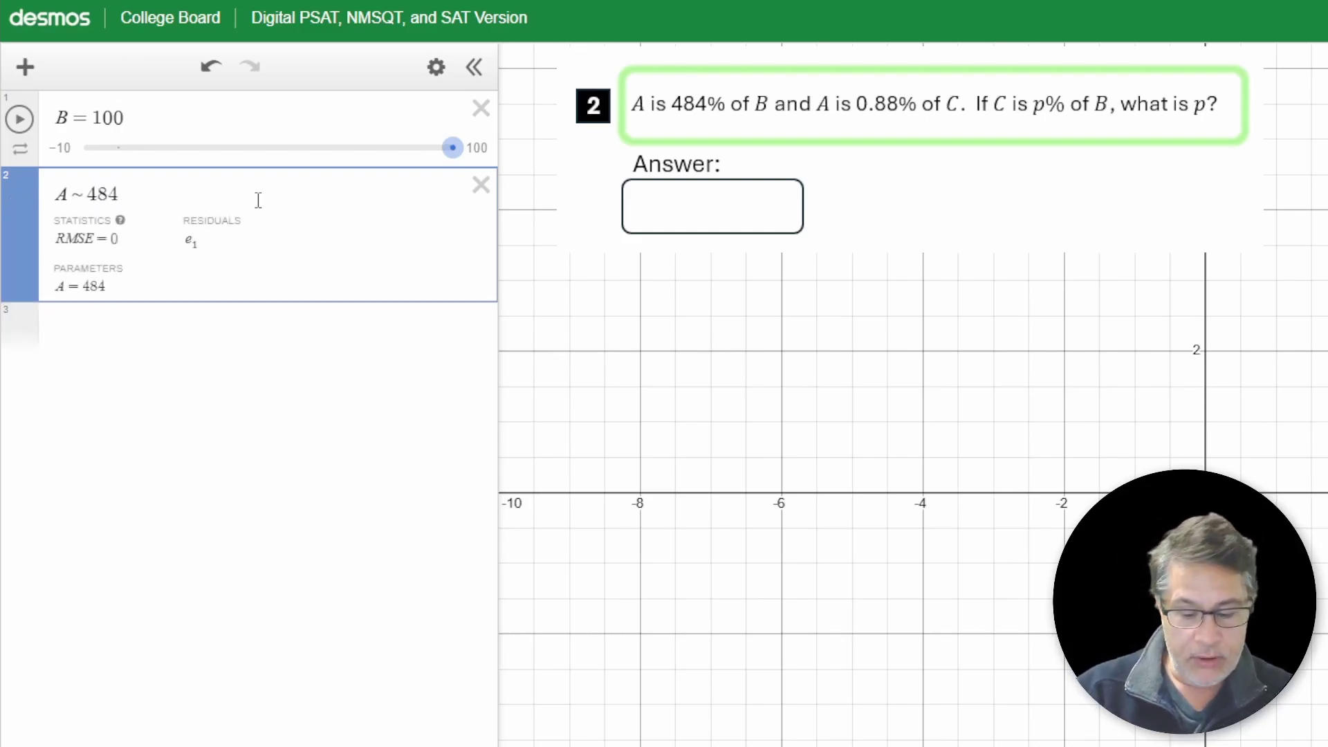
{"action": "type", "text": "% of"}
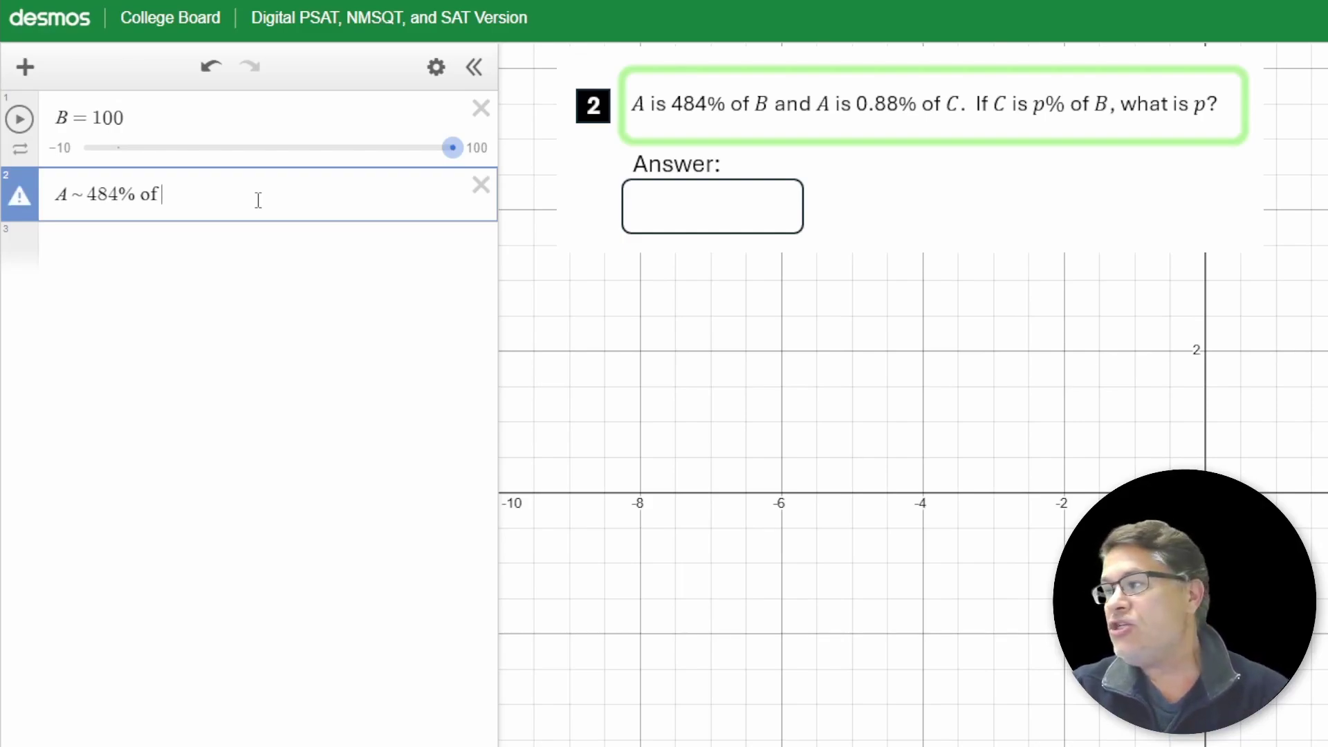
{"action": "type", "text": " B"}
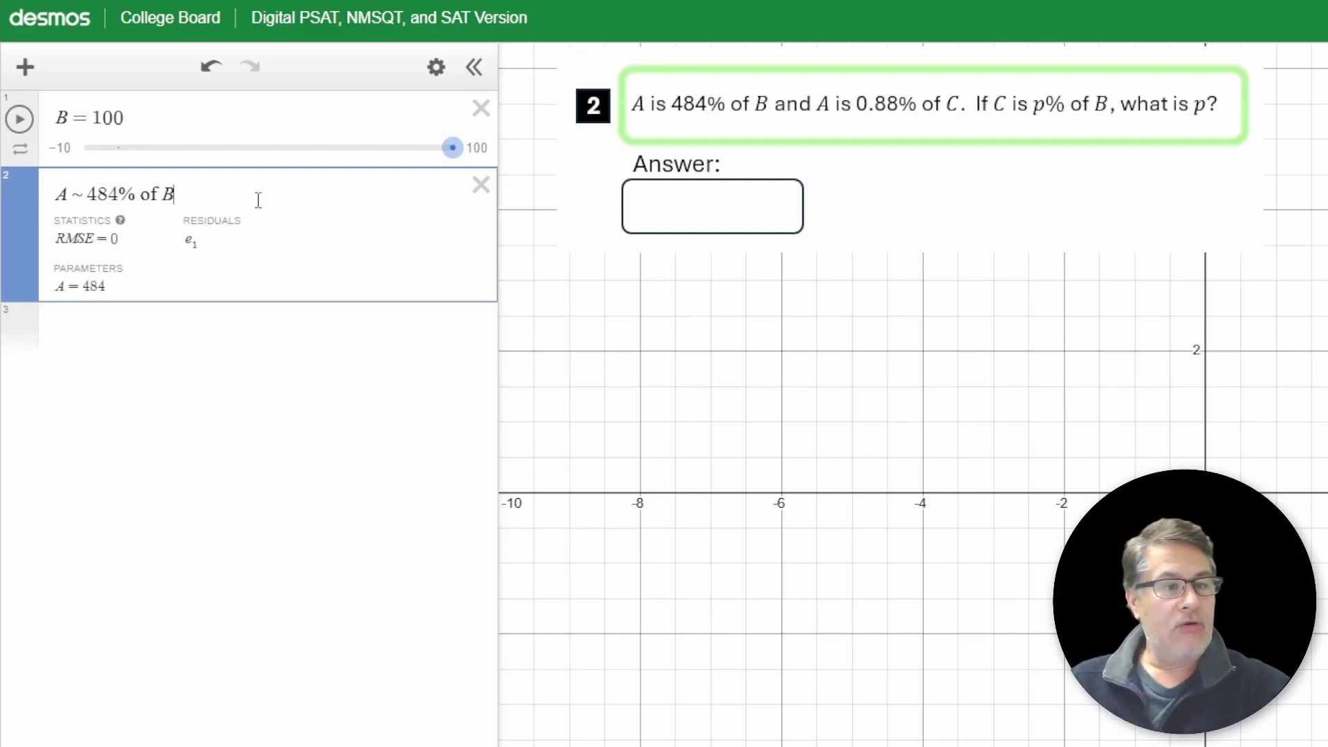
Add the regression A ~ .88% of C in a new expression below the first regression.
{"action": "left_click", "coordinate": [136, 320]}
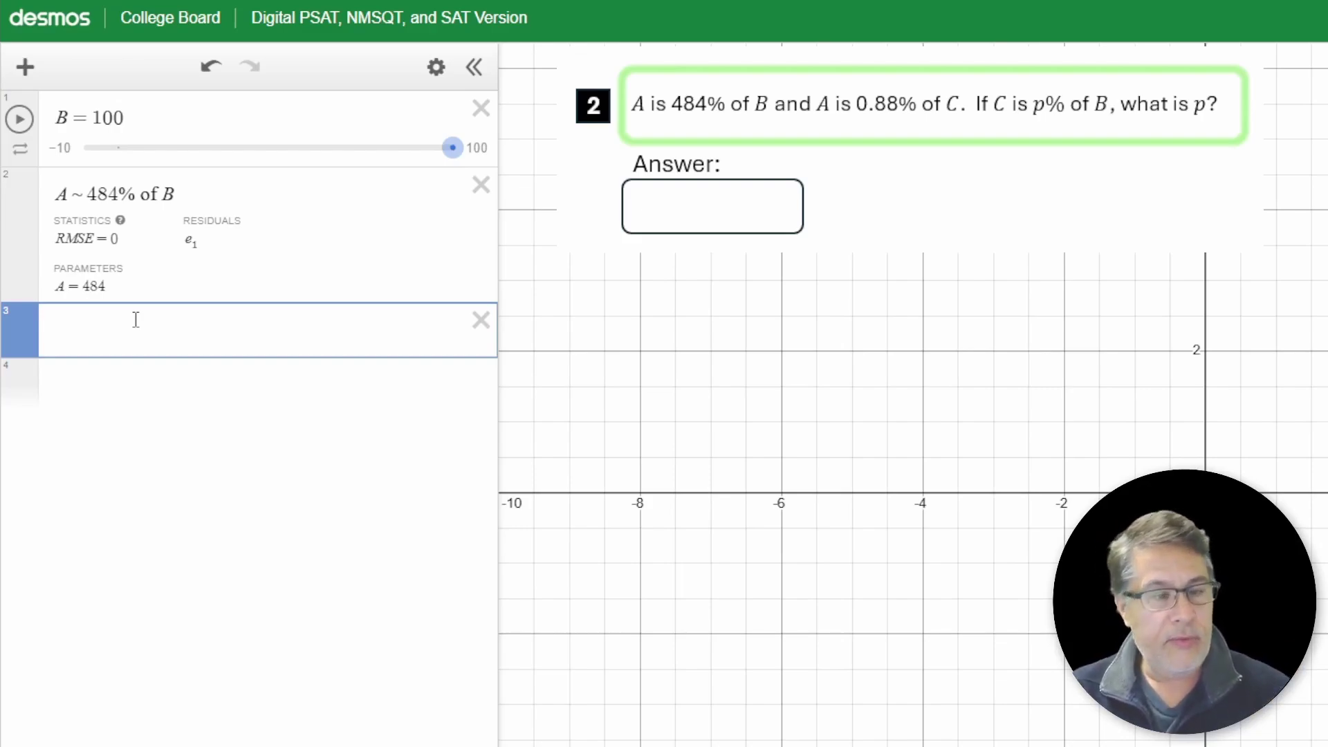
{"action": "type", "text": "A ~ "}
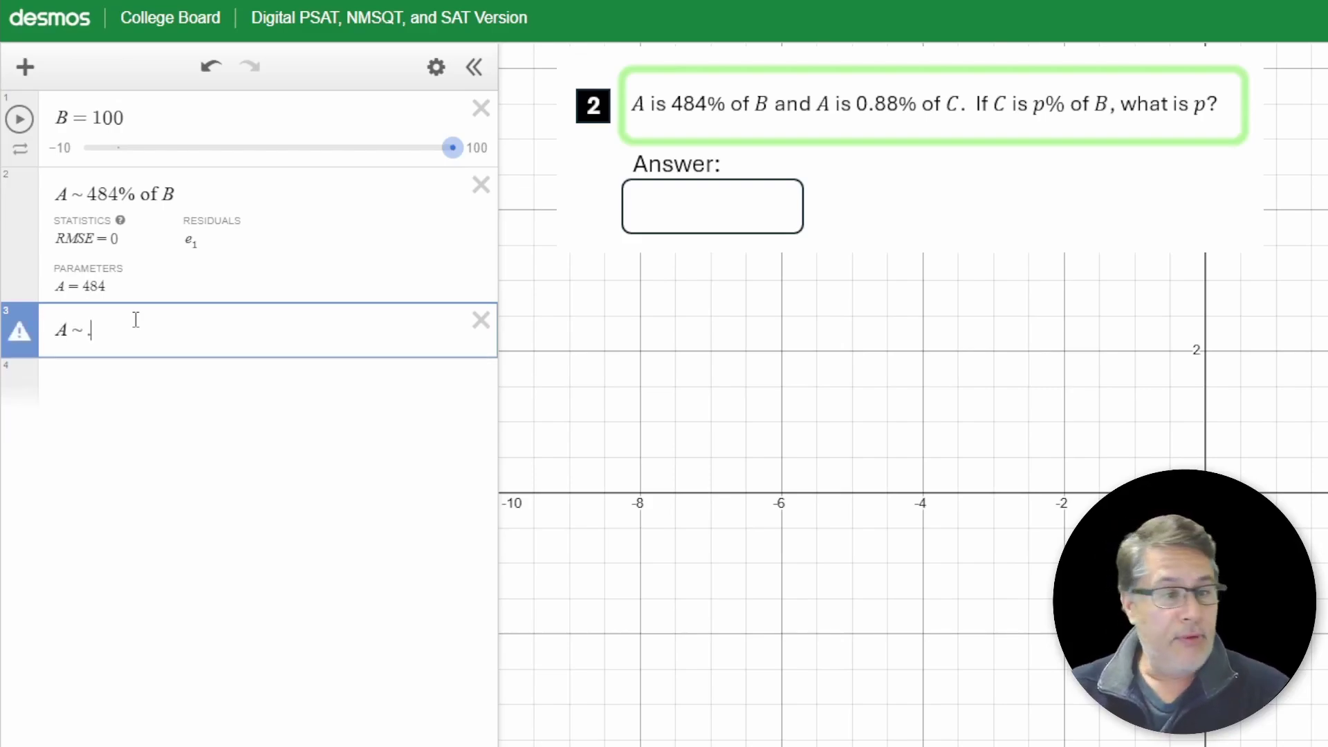
{"action": "type", "text": ".88% of C"}
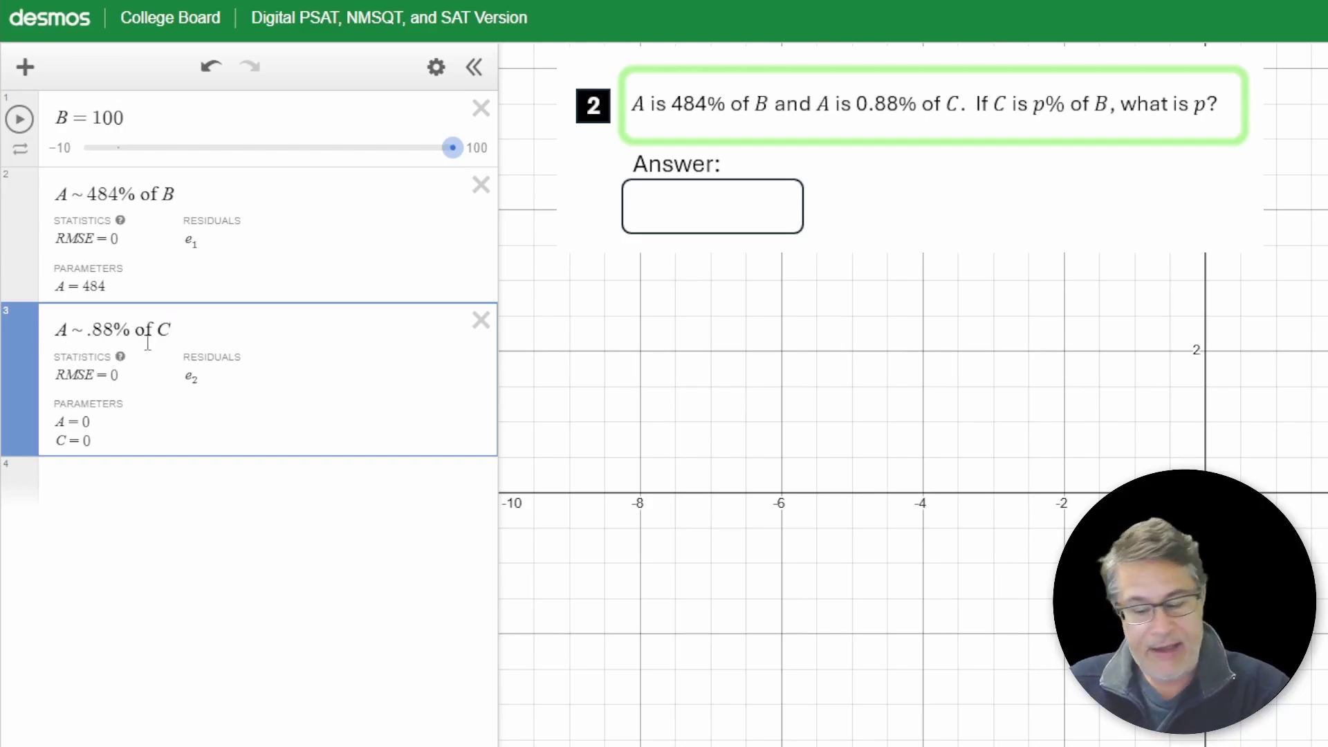
Replace A in the .88% of C regression with A's fitted value, 484, copied from the regression above.
{"action": "key", "text": "BackSpace"}
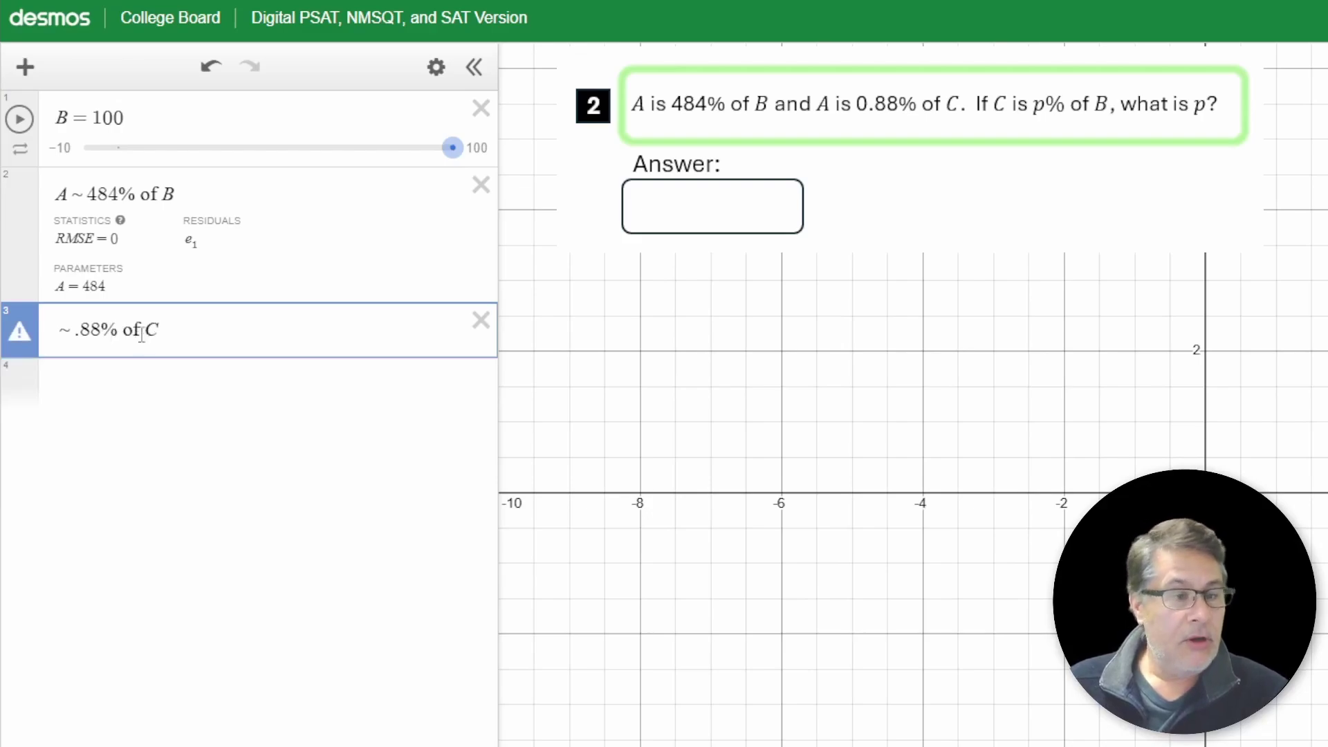
{"action": "left_click_drag", "start_coordinate": [82, 285], "coordinate": [111, 286]}
{"action": "key", "text": "ctrl+c"}
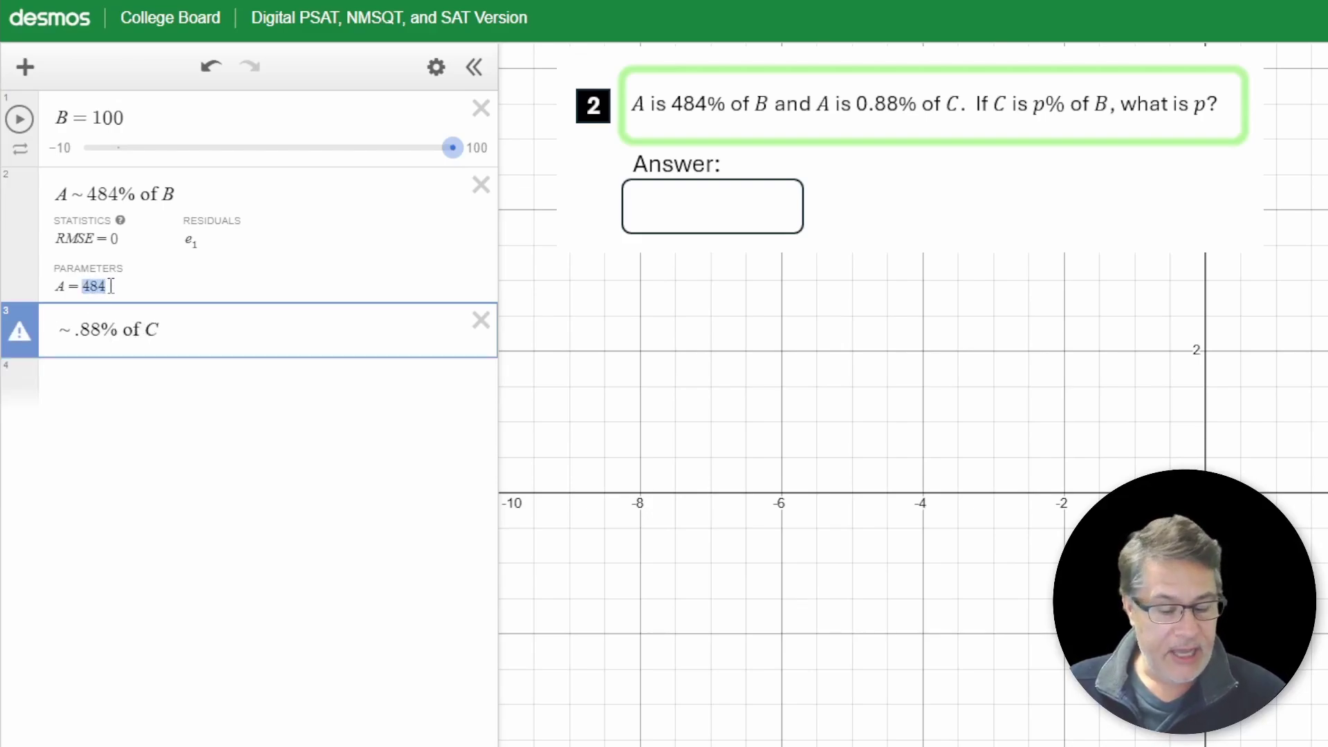
{"action": "left_click", "coordinate": [55, 330]}
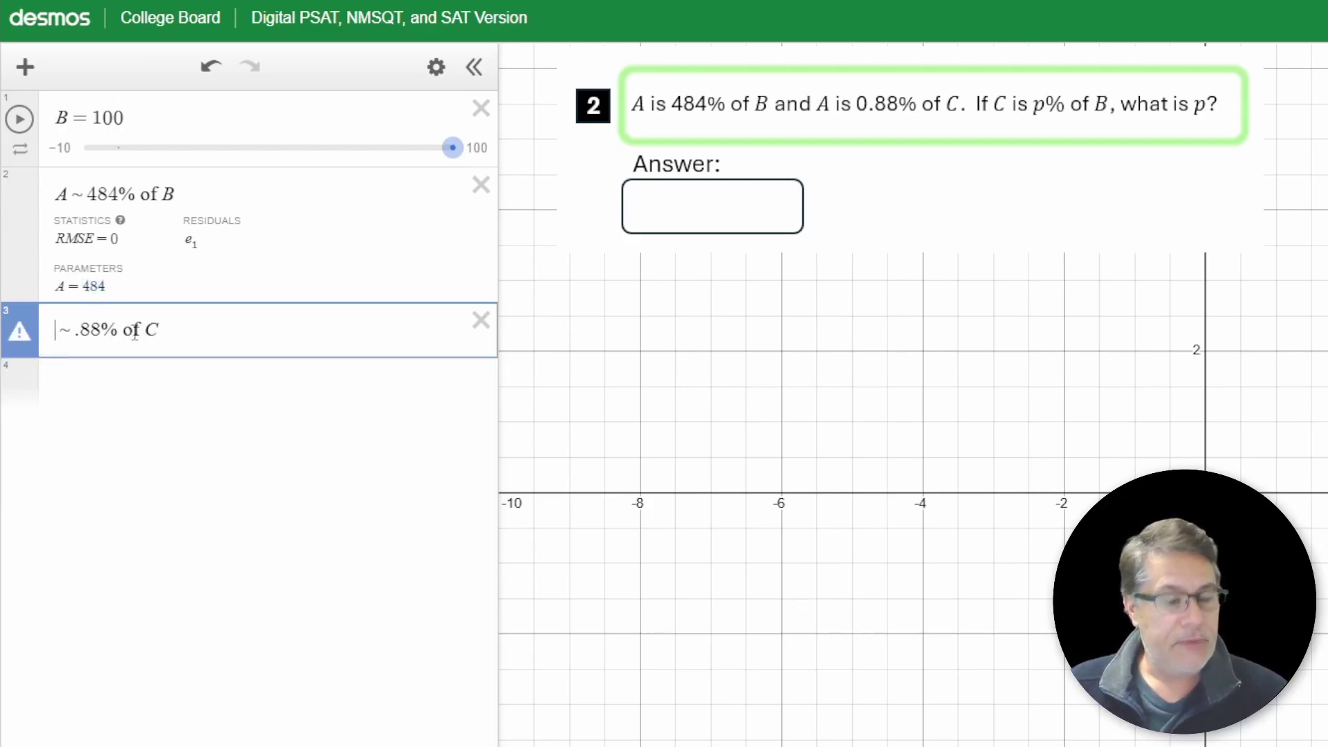
{"action": "key", "text": "ctrl+v"}
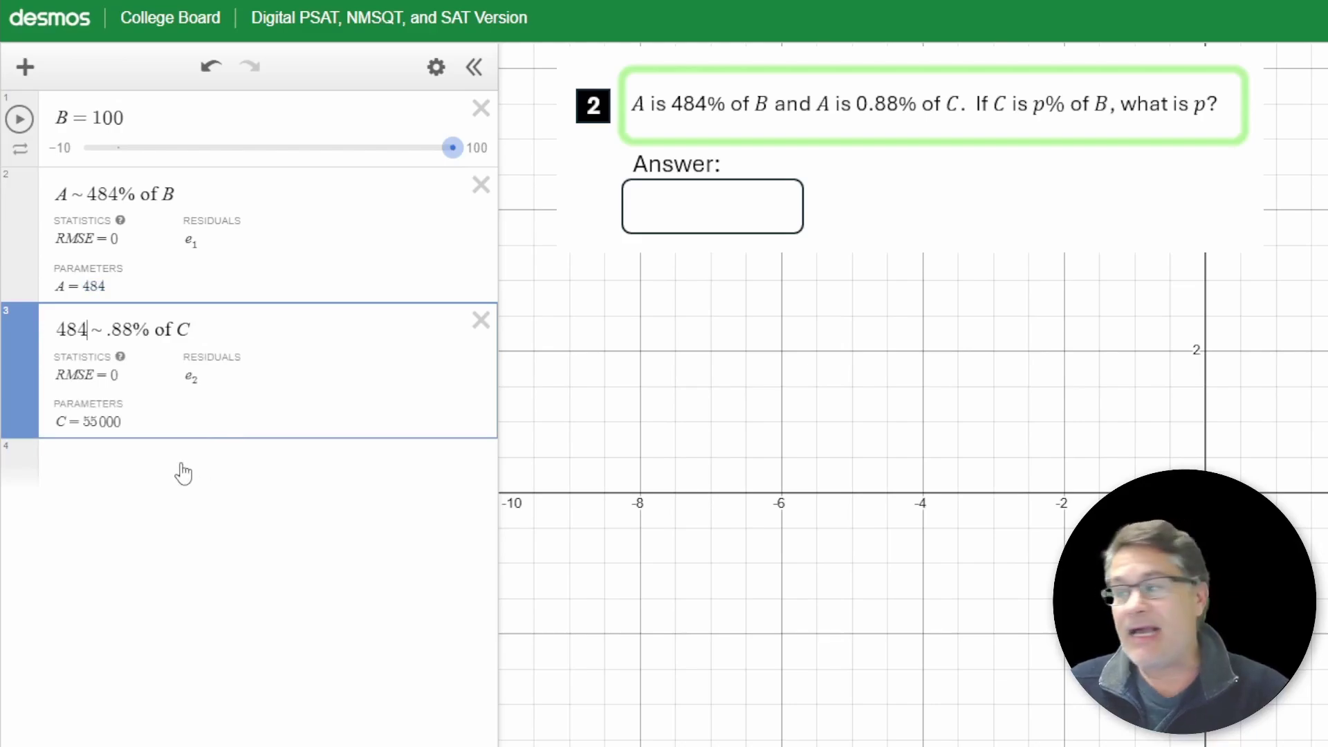
Add the regression 55000 ~ p% of B in a new expression, using C's fitted value copied from the regression above.
{"action": "left_click", "coordinate": [182, 465]}
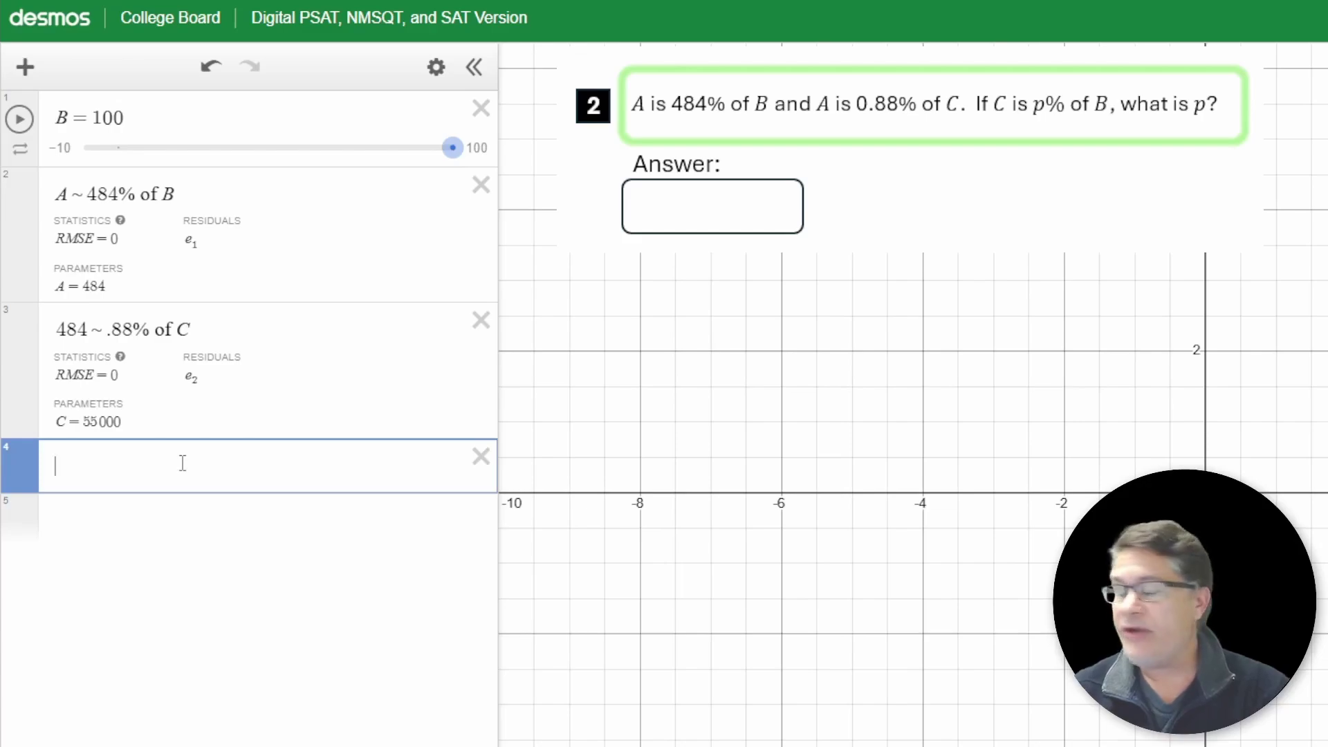
{"action": "type", "text": "C"}
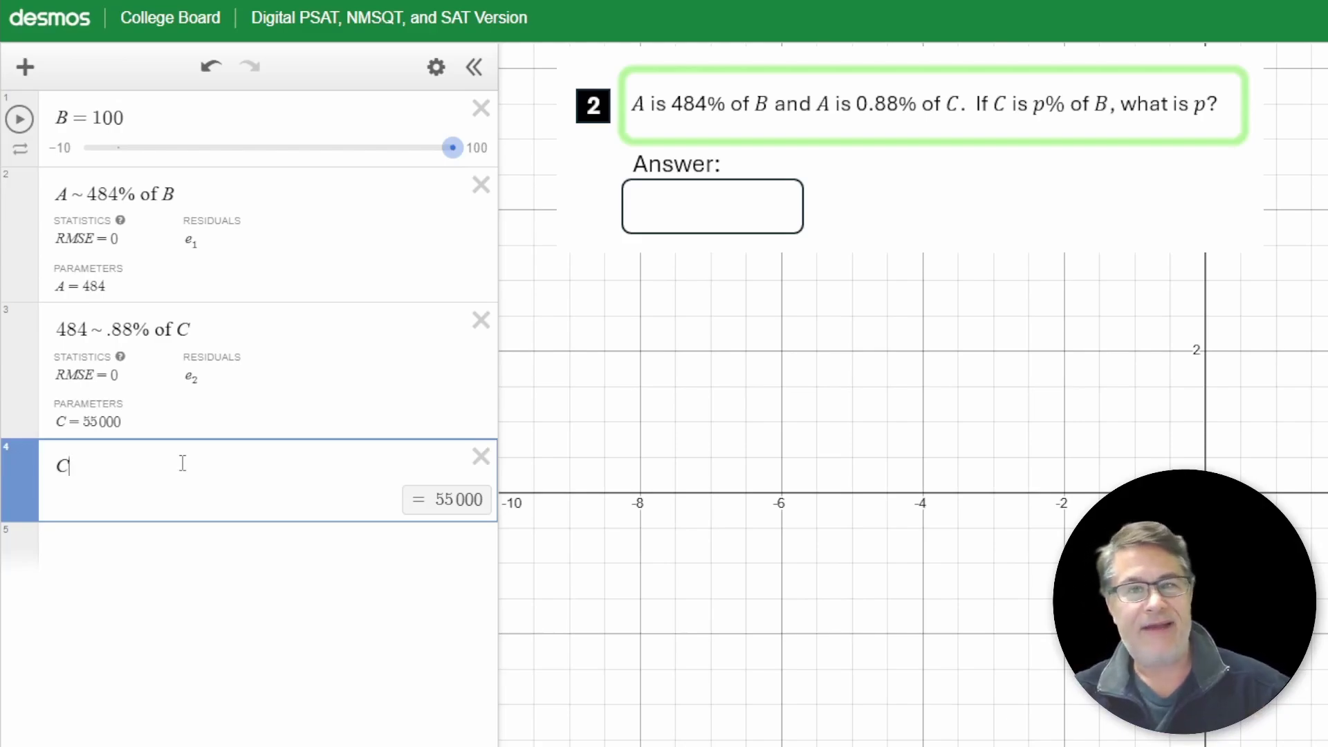
{"action": "key", "text": "BackSpace"}
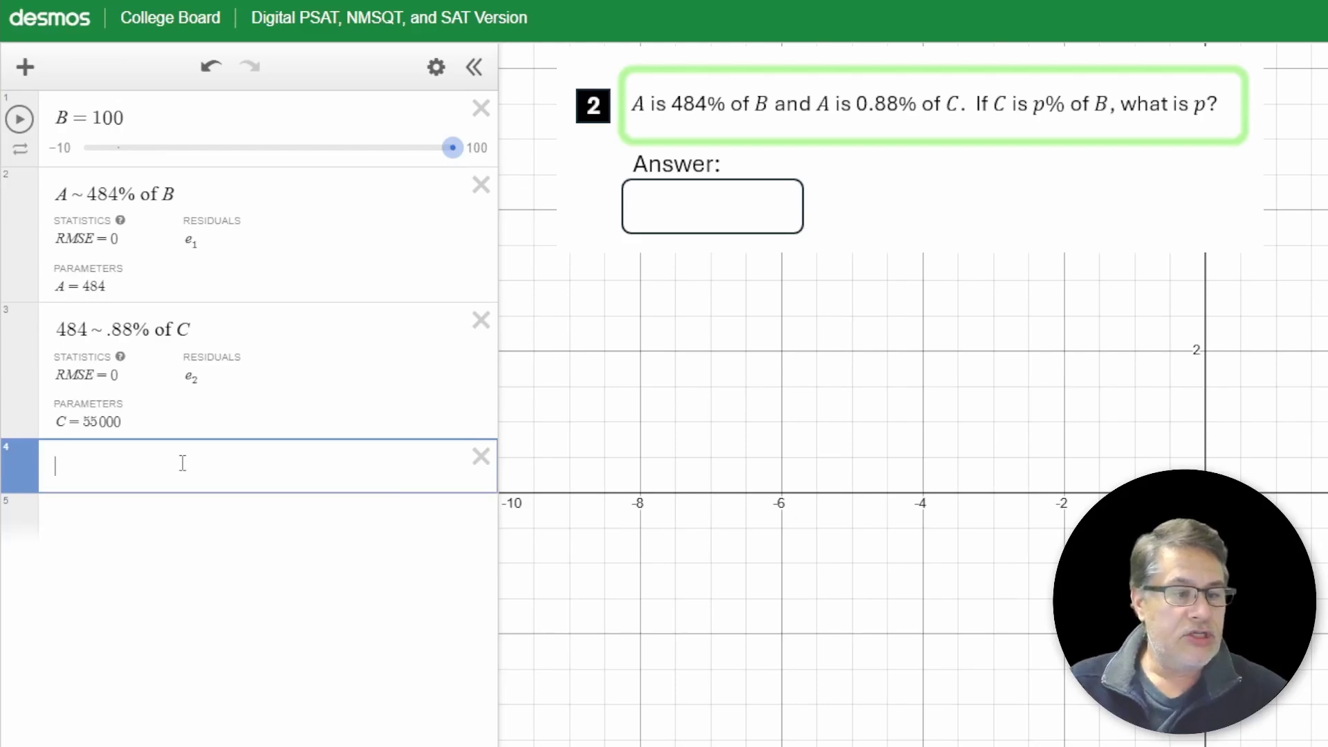
{"action": "left_click_drag", "start_coordinate": [81, 422], "coordinate": [121, 419]}
{"action": "key", "text": "ctrl+c"}
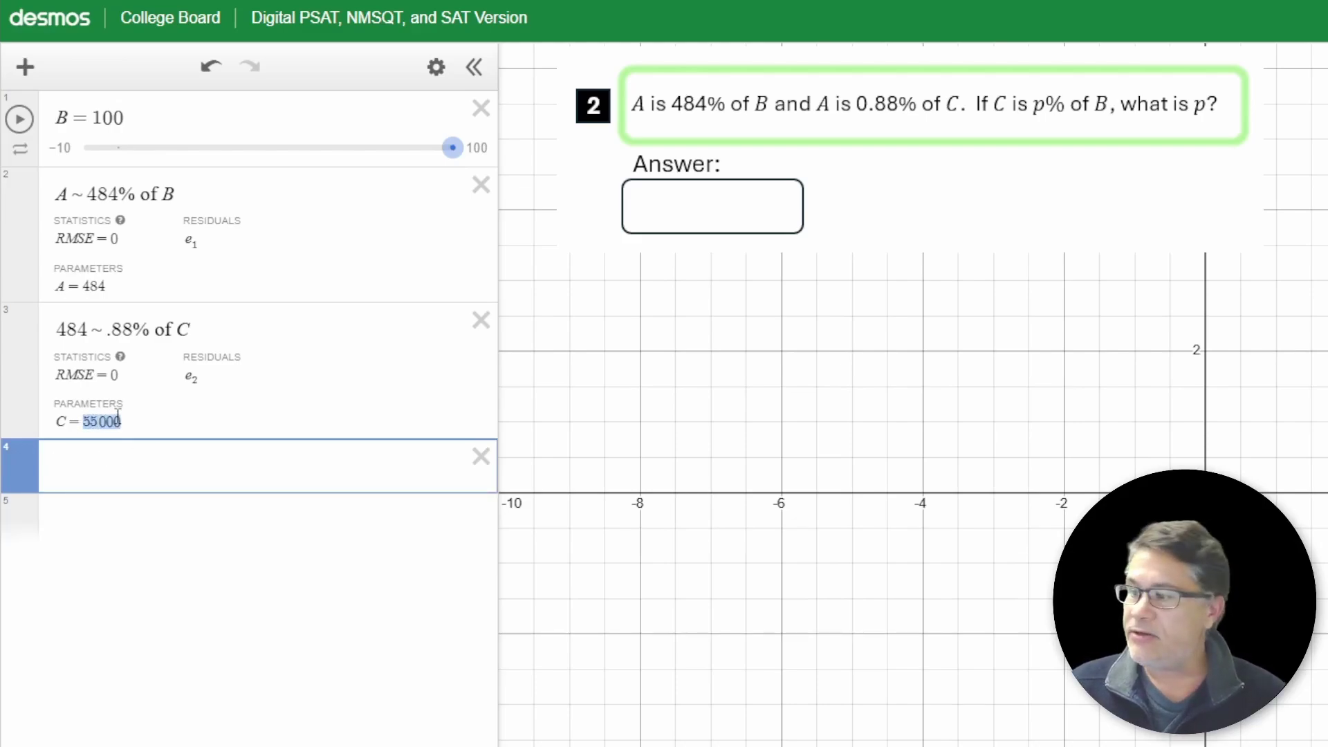
{"action": "left_click", "coordinate": [105, 472]}
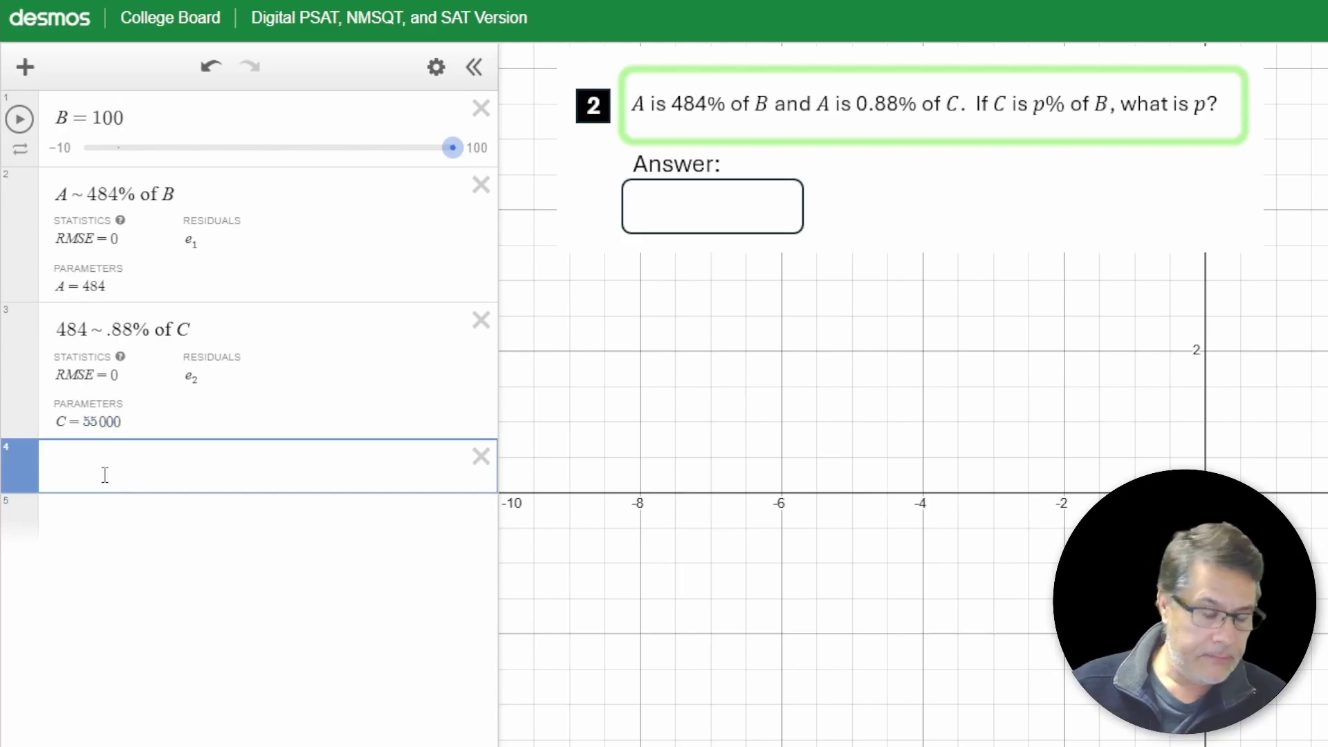
{"action": "key", "text": "ctrl+v"}
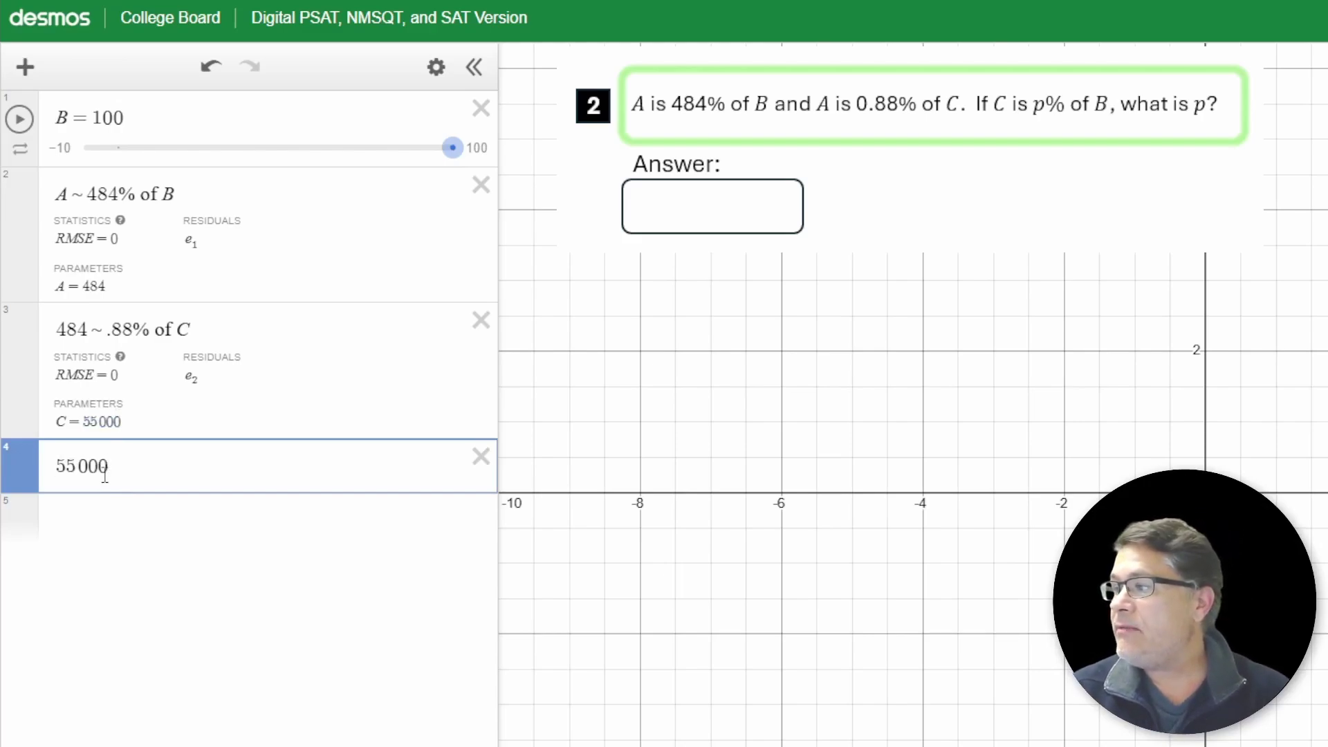
{"action": "type", "text": "~"}
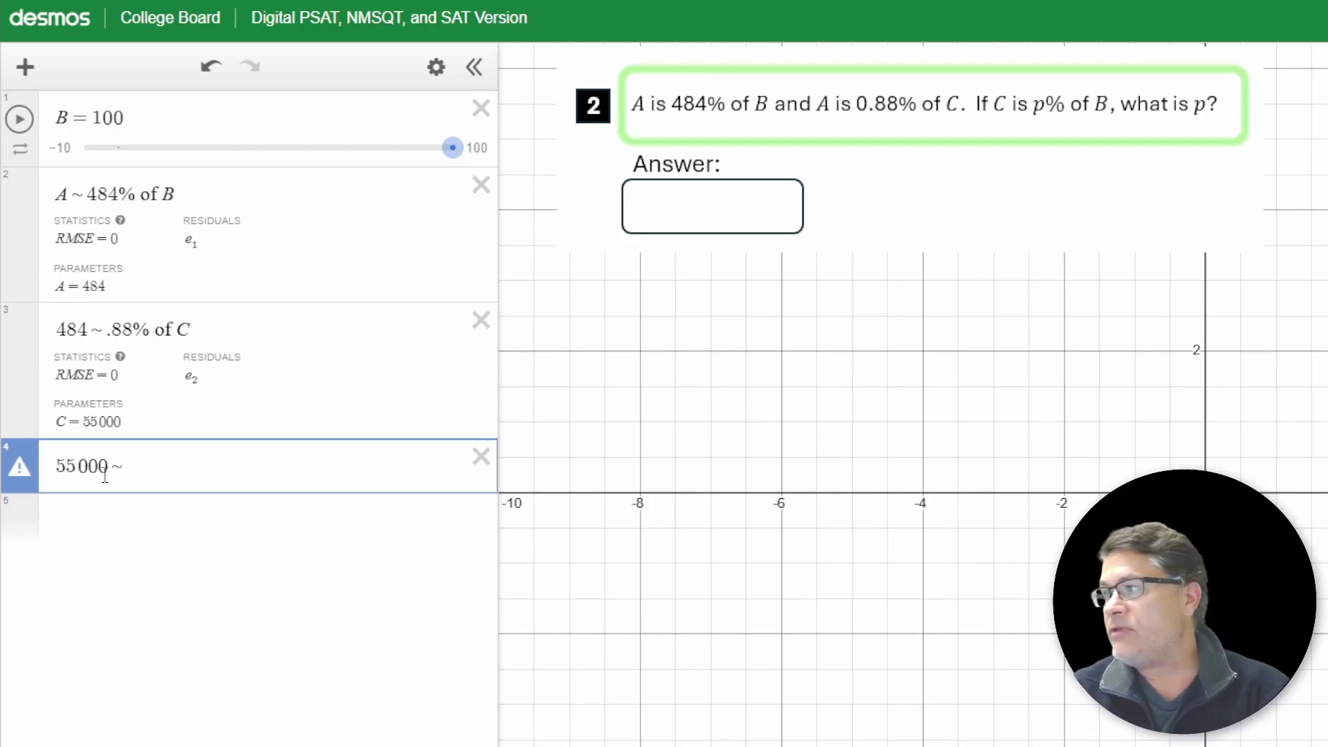
{"action": "type", "text": "p% of"}
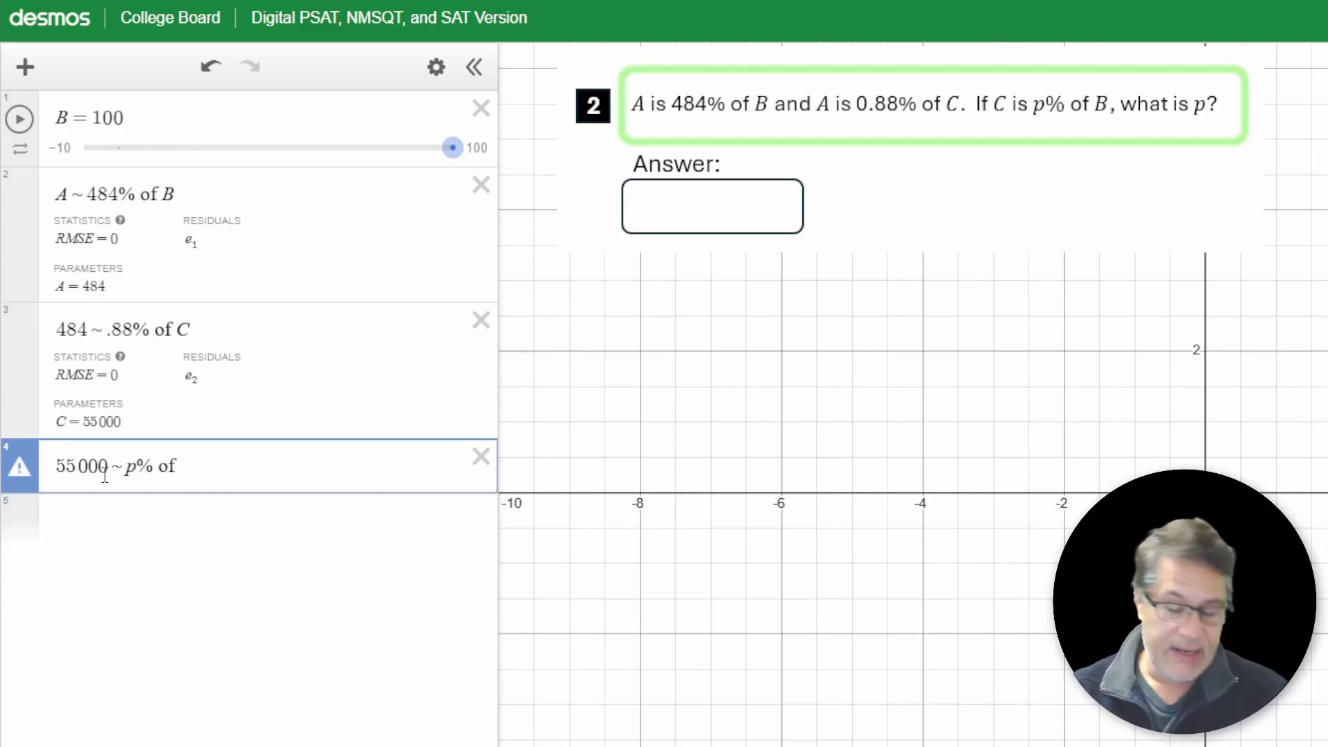
{"action": "type", "text": "B"}
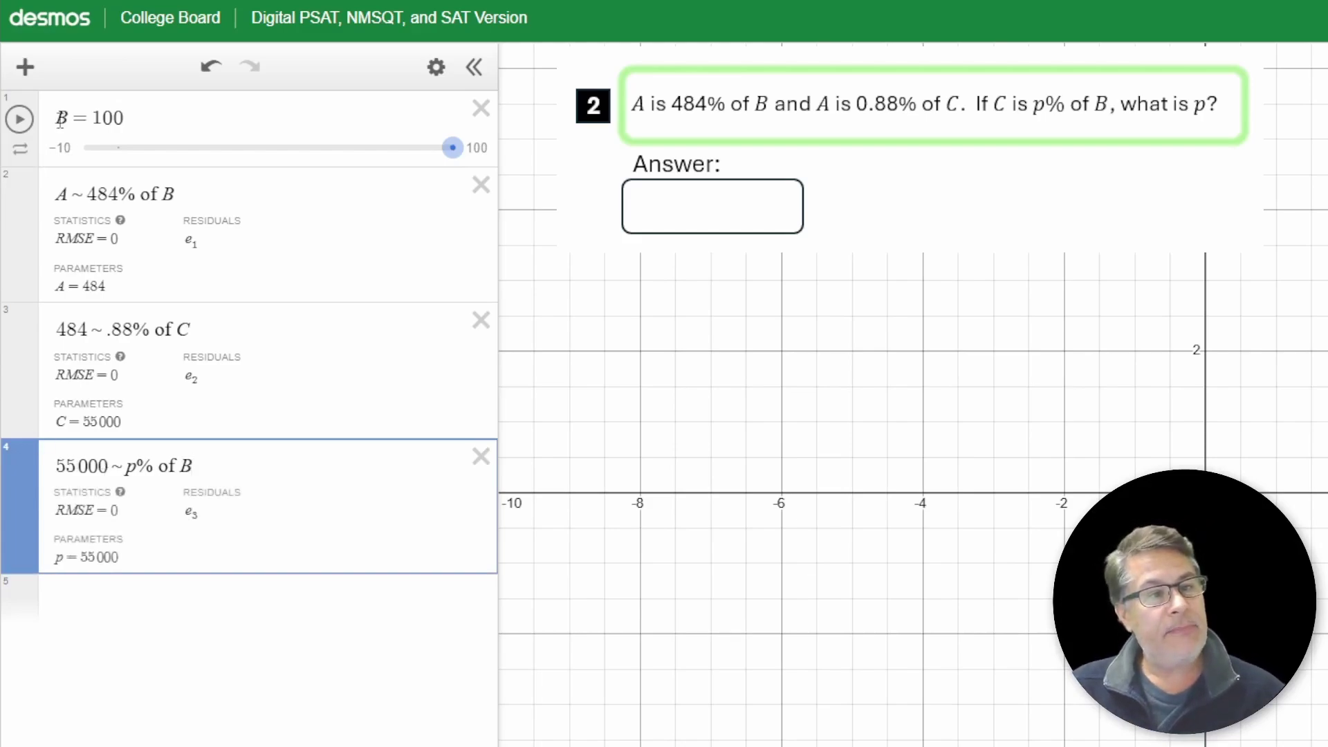
{"action": "left_click_drag", "start_coordinate": [61, 119], "coordinate": [146, 122]}
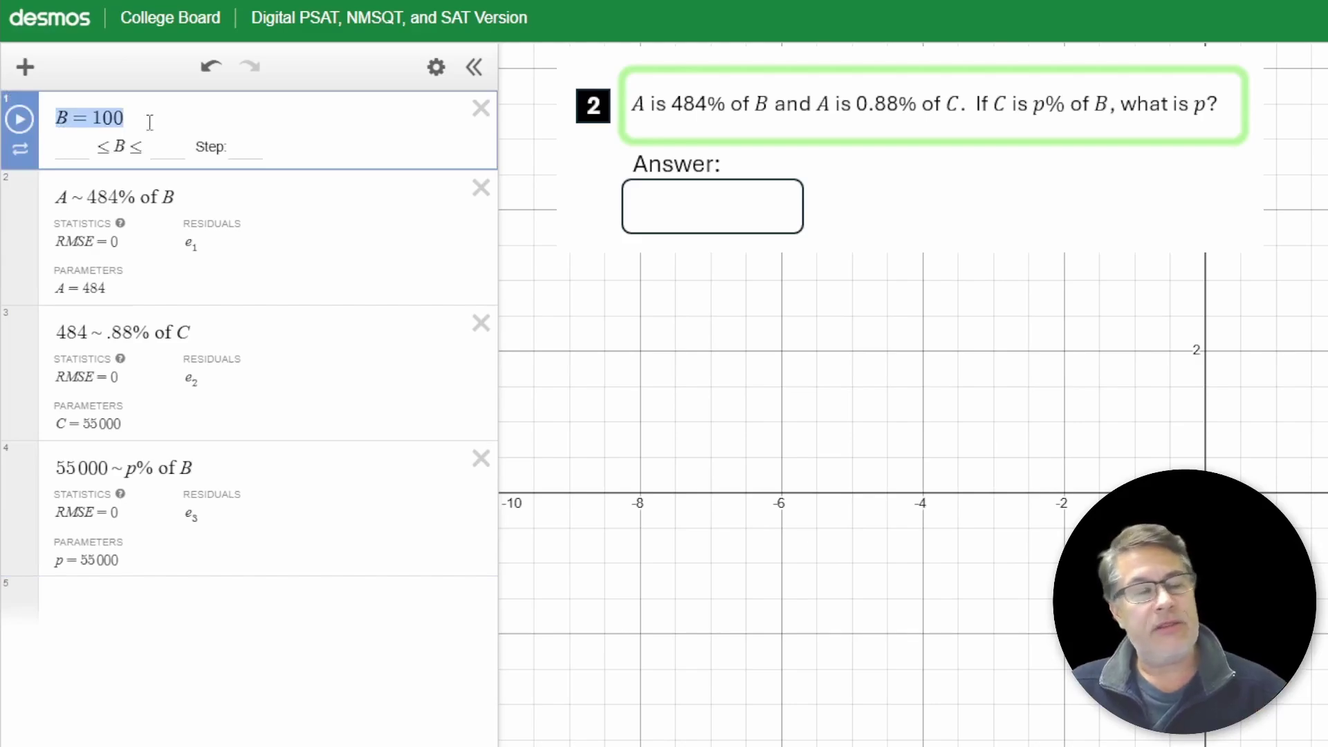
{"action": "left_click", "coordinate": [149, 619]}
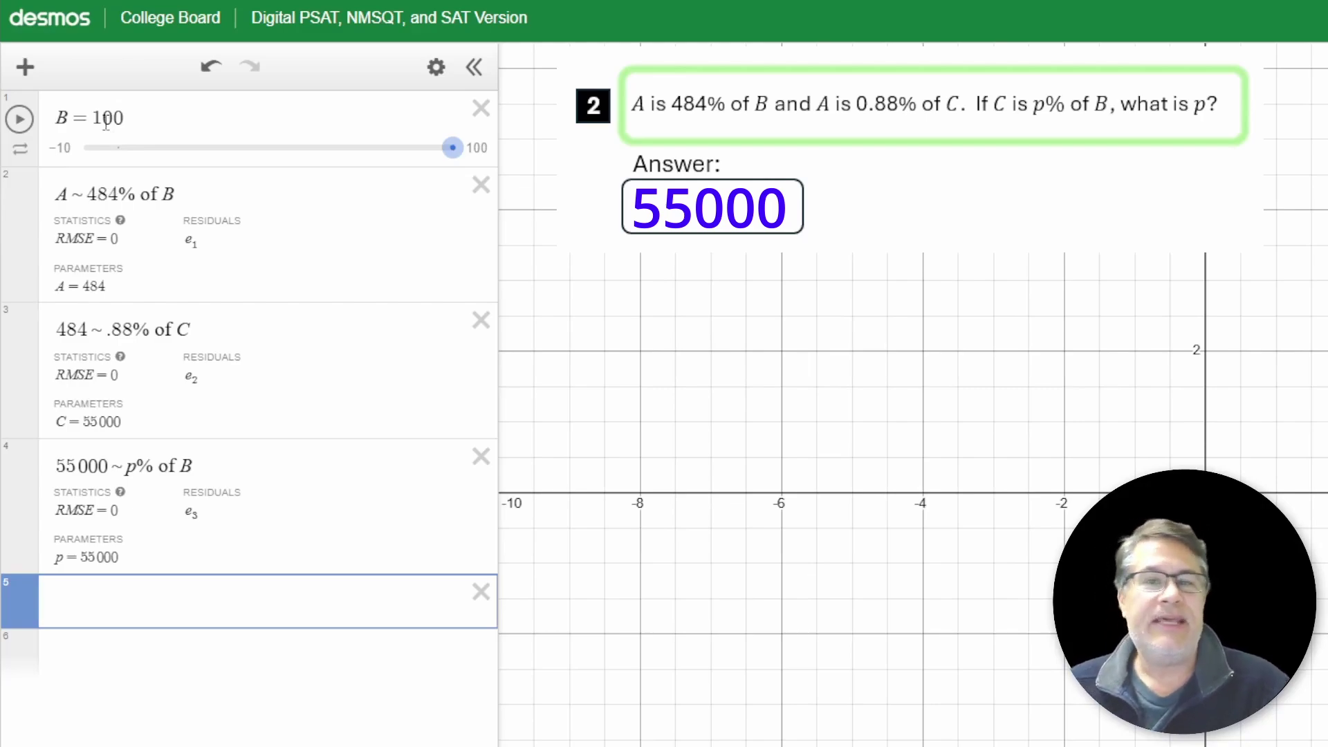
Set B to 47 in the first expression to test a different starting value.
{"action": "left_click", "coordinate": [132, 117]}
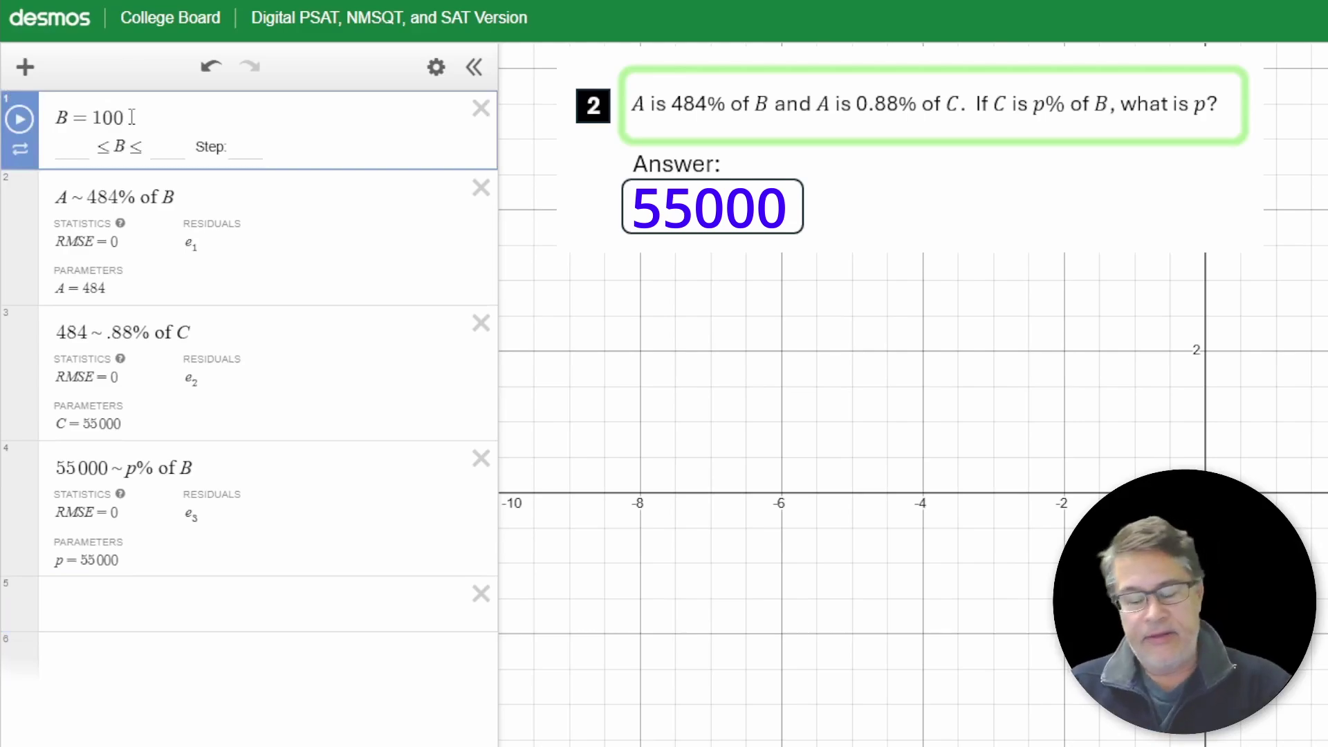
{"action": "key", "text": "BackSpace"}
{"action": "key", "text": "BackSpace"}
{"action": "key", "text": "BackSpace"}
{"action": "type", "text": "47"}
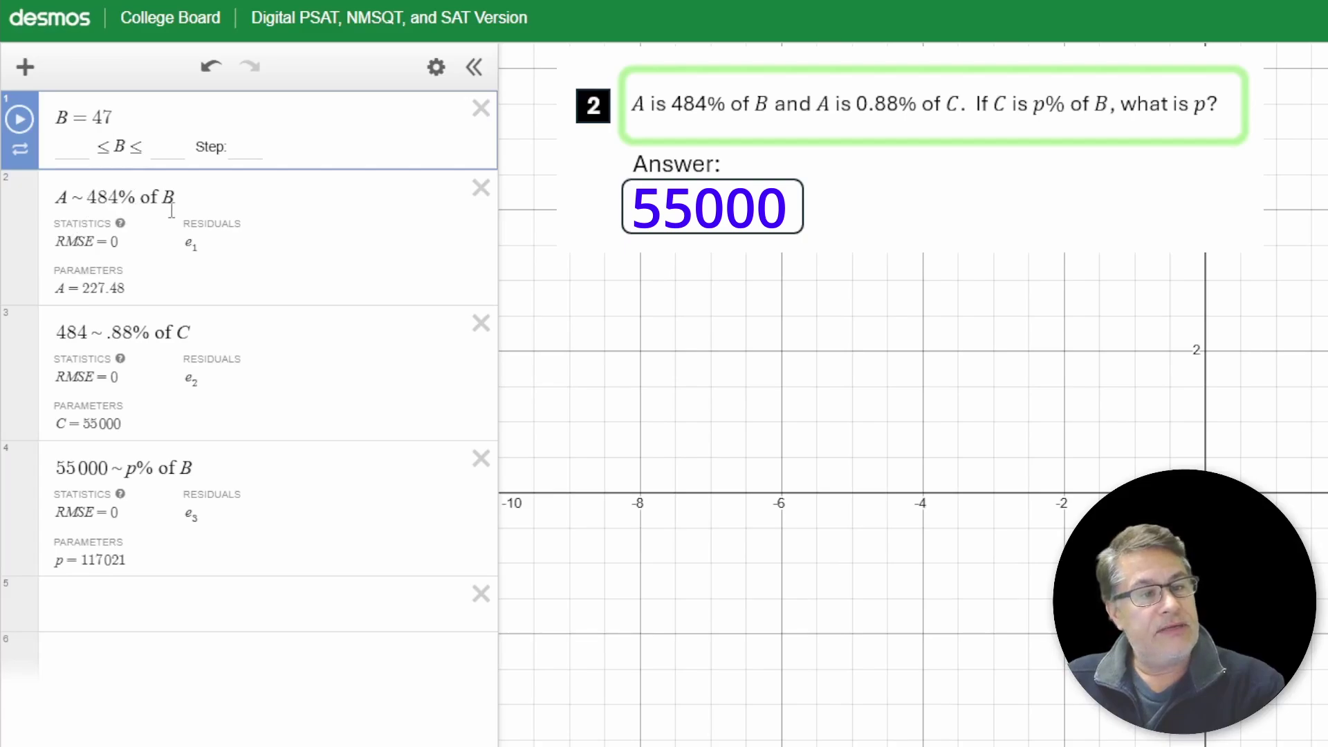
Replace 484 in the .88% of C regression with A's updated fitted value, 227.48.
{"action": "left_click", "coordinate": [88, 331]}
{"action": "double_click", "coordinate": [78, 329]}
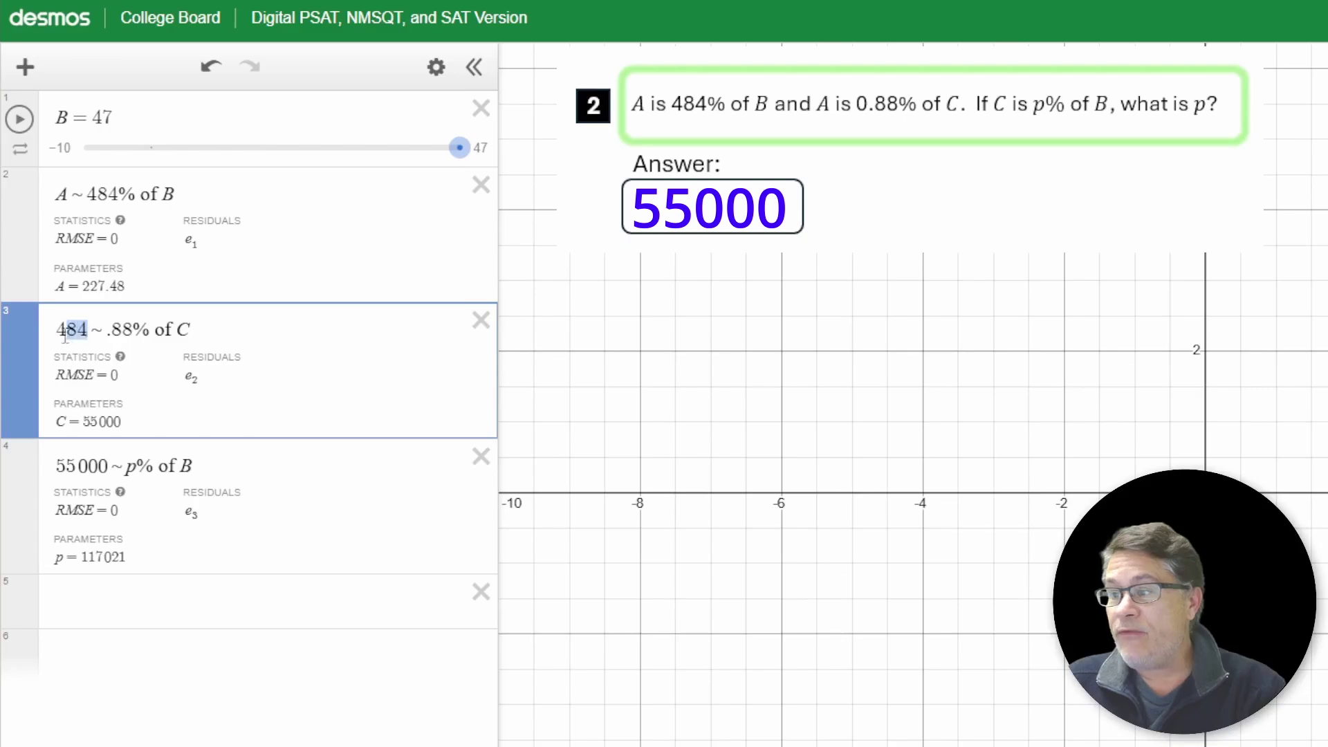
{"action": "key", "text": "BackSpace"}
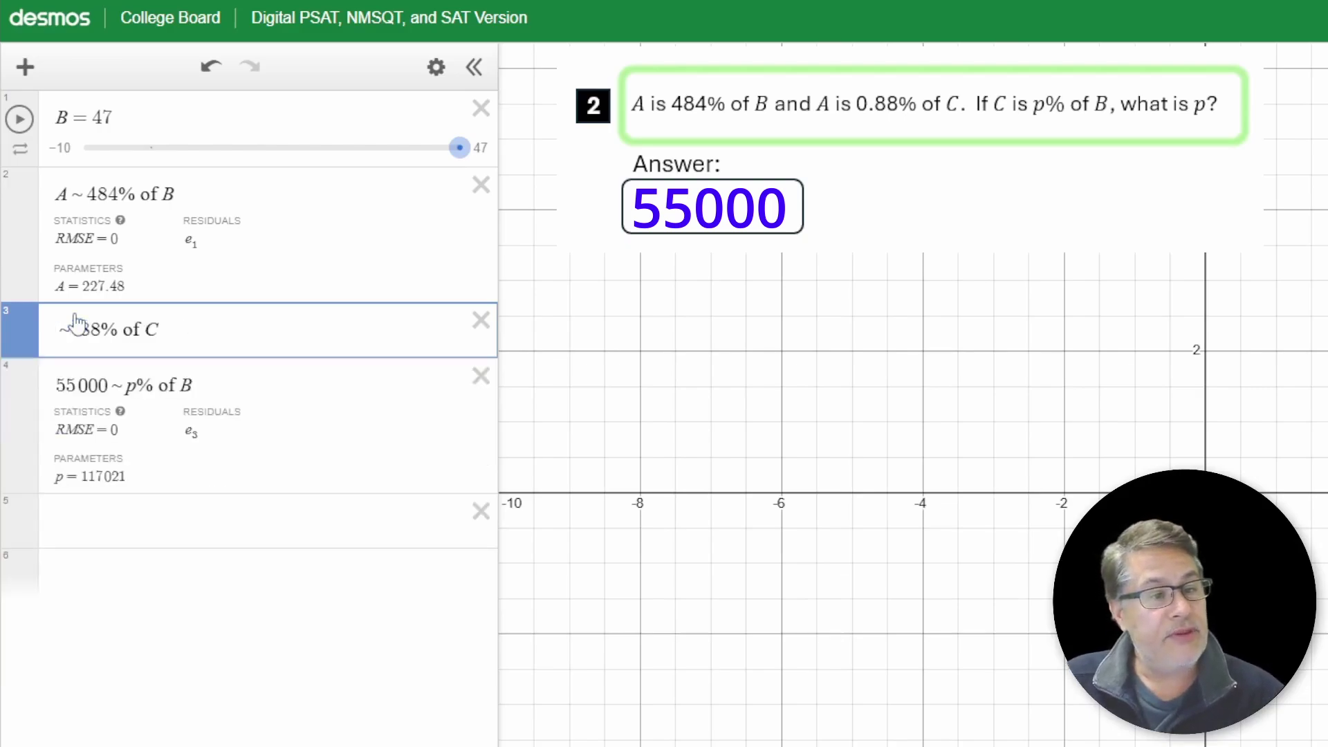
{"action": "left_click_drag", "start_coordinate": [81, 286], "coordinate": [160, 286]}
{"action": "key", "text": "ctrl+c"}
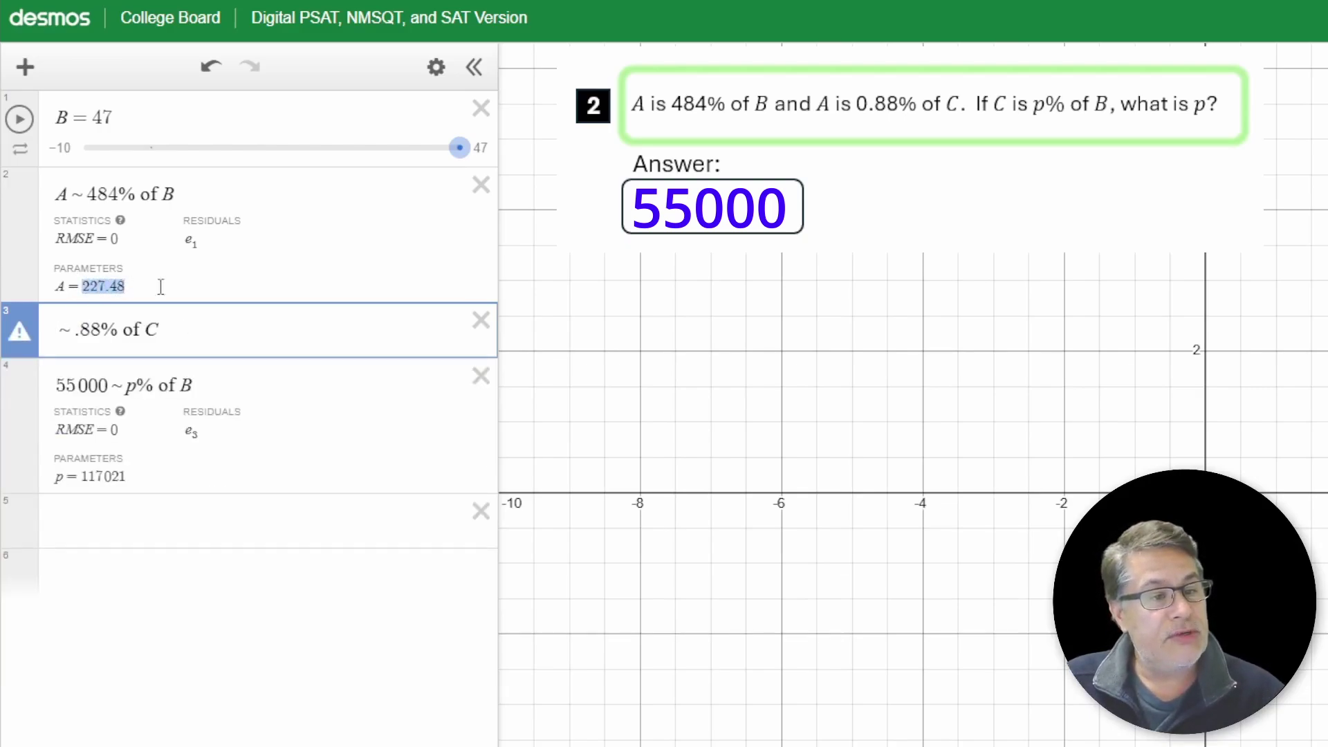
{"action": "left_click", "coordinate": [56, 329]}
{"action": "key", "text": "ctrl+v"}
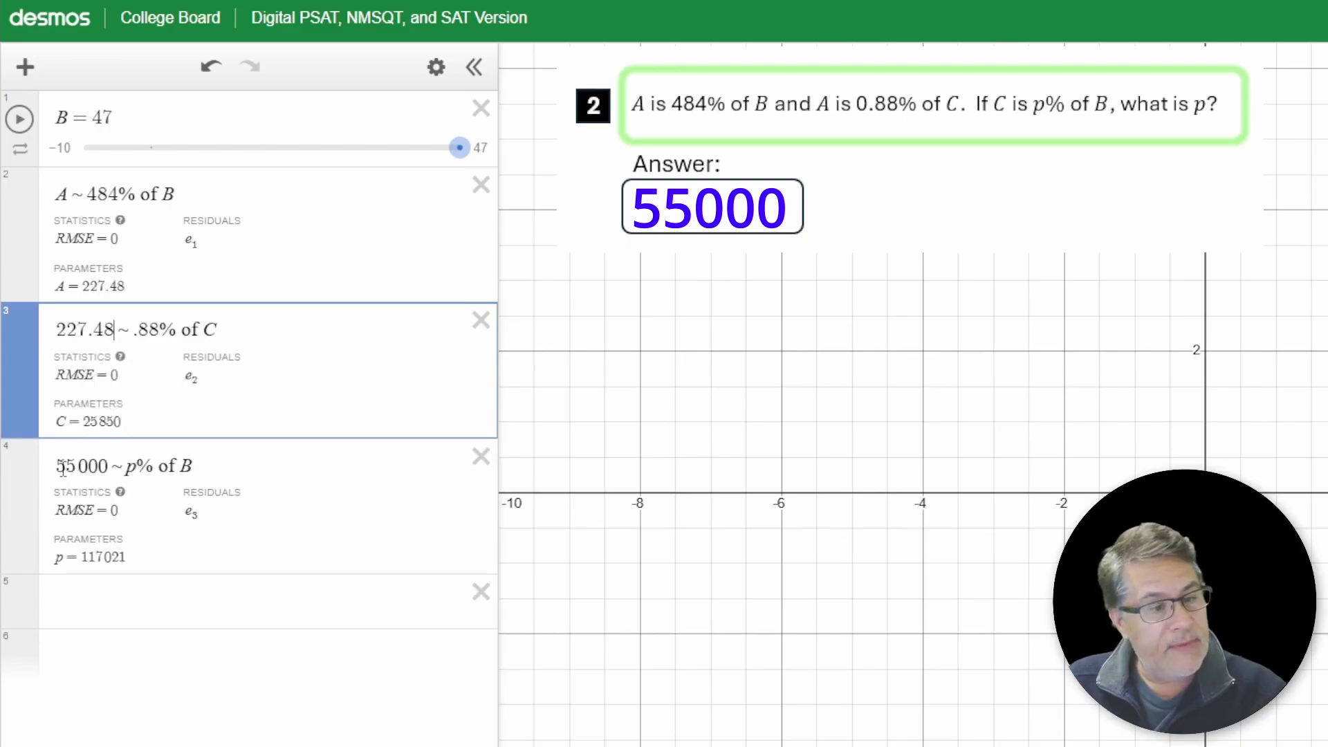
Replace 55000 in the p% of B regression with C's updated fitted value, 25850.
{"action": "left_click_drag", "start_coordinate": [57, 467], "coordinate": [109, 468]}
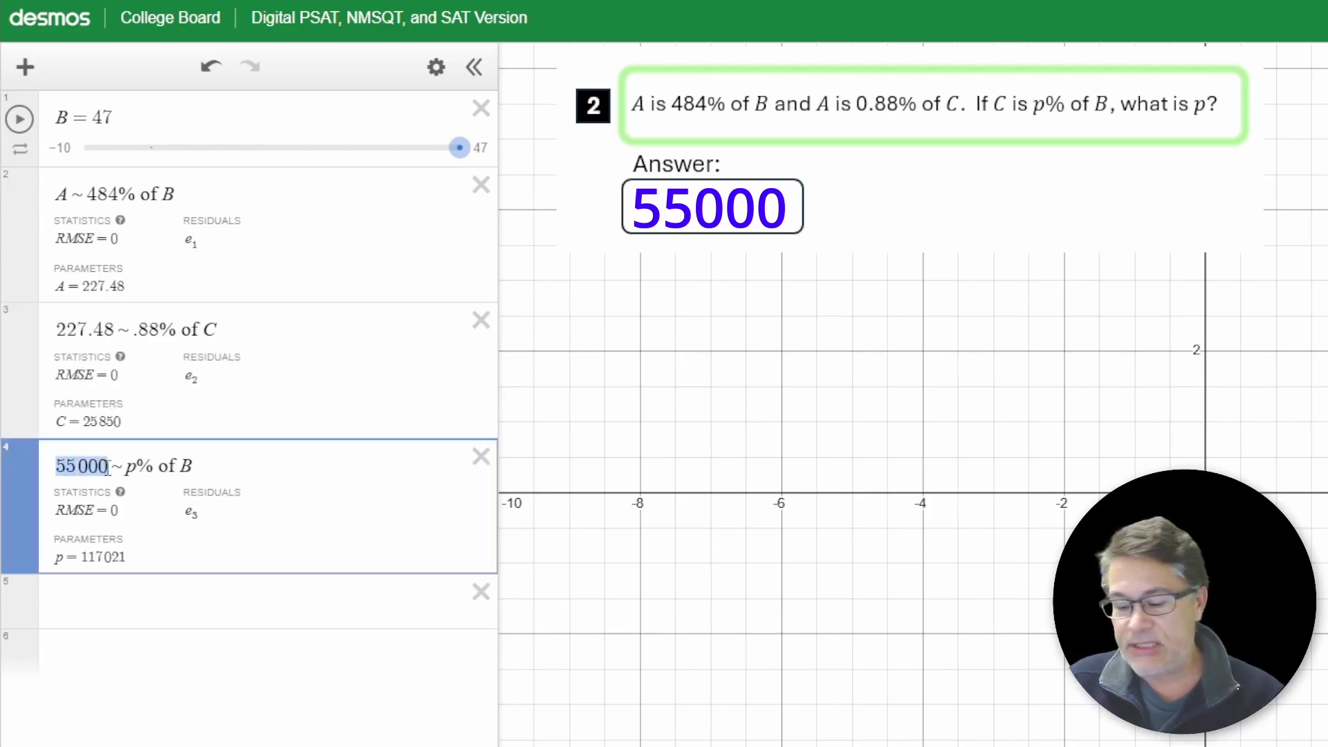
{"action": "key", "text": "BackSpace"}
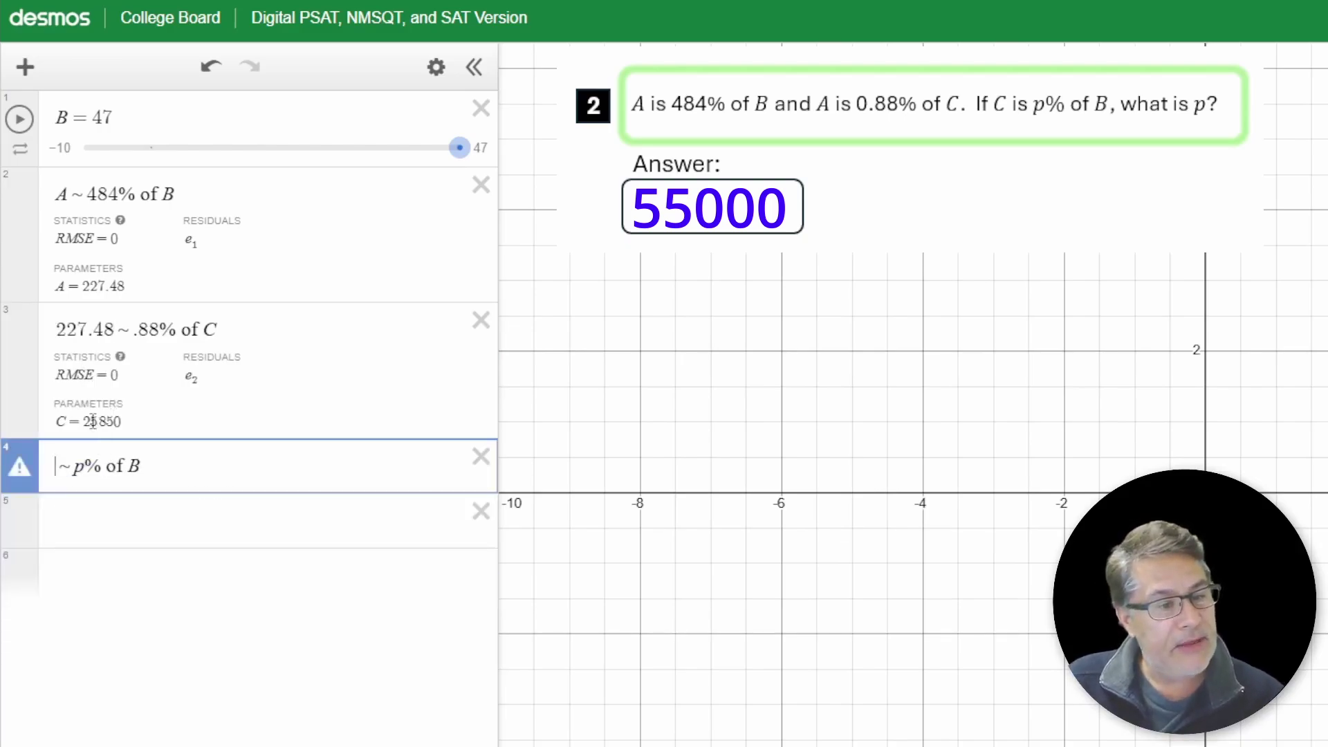
{"action": "left_click_drag", "start_coordinate": [87, 421], "coordinate": [121, 424]}
{"action": "key", "text": "ctrl+c"}
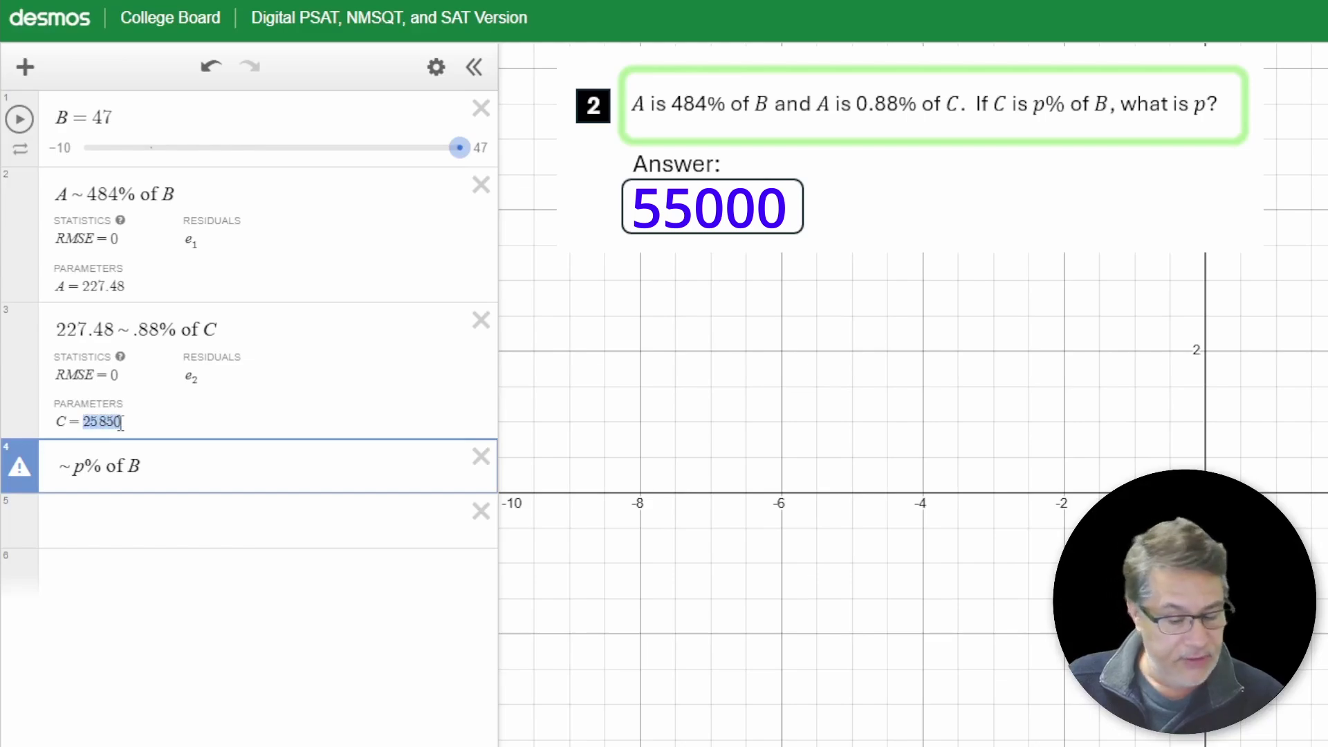
{"action": "left_click", "coordinate": [56, 466]}
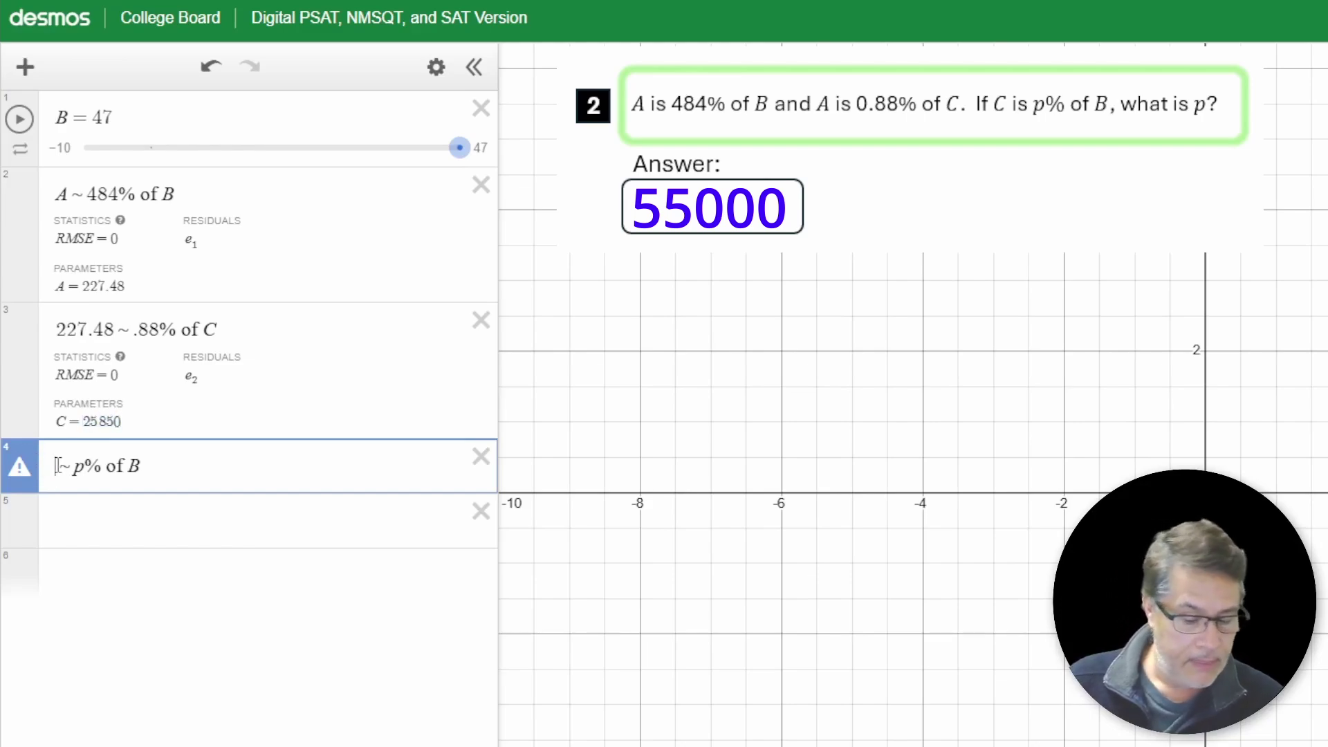
{"action": "key", "text": "ctrl+v"}
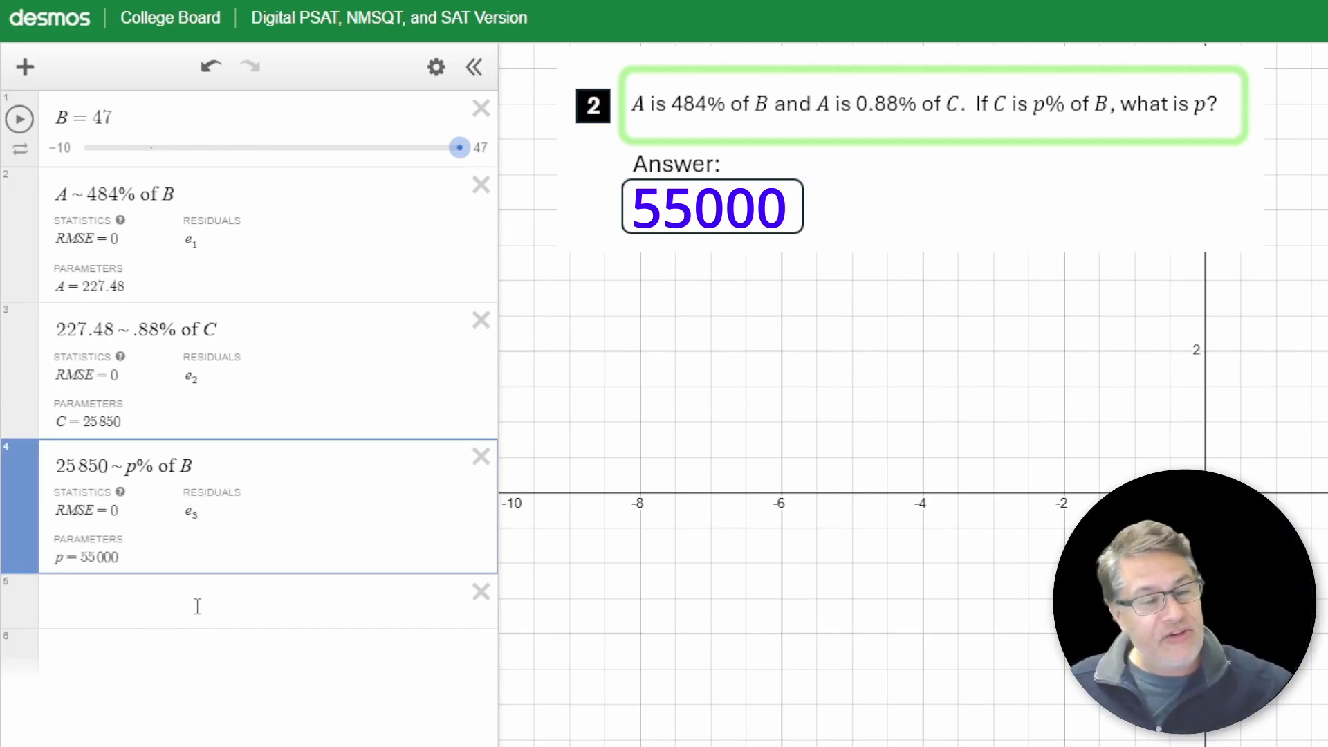
{"action": "left_click", "coordinate": [197, 605]}
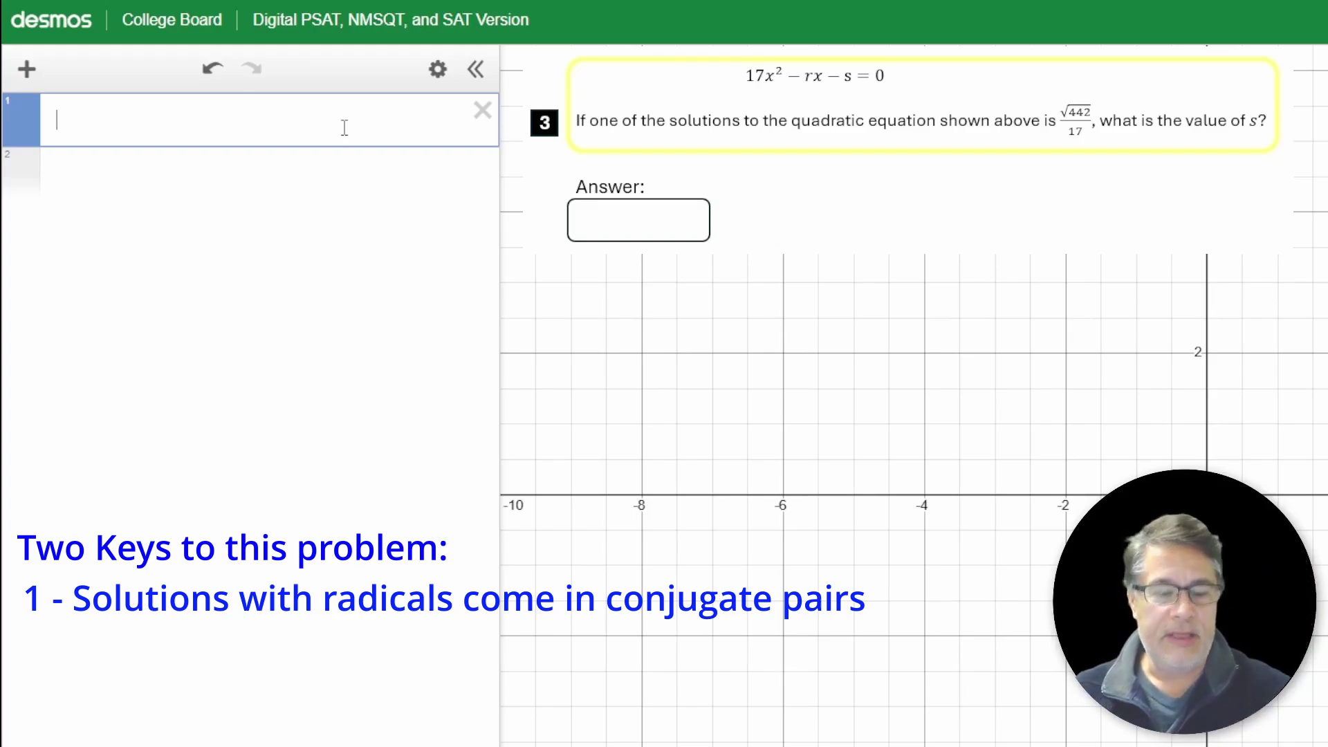
Define the first root in the empty first expression as R_1 = √442/17.
{"action": "type", "text": "r"}
{"action": "key", "text": "BackSpace"}
{"action": "type", "text": "R"}
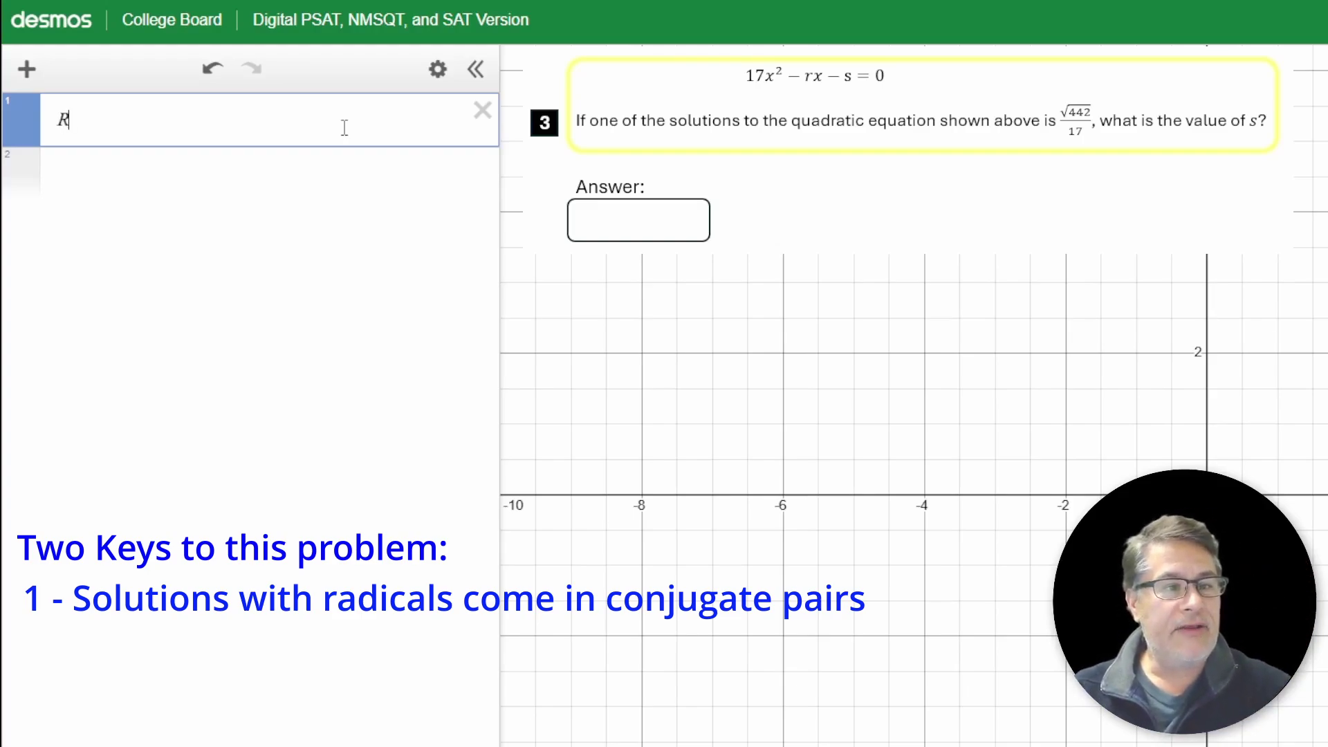
{"action": "type", "text": "_1"}
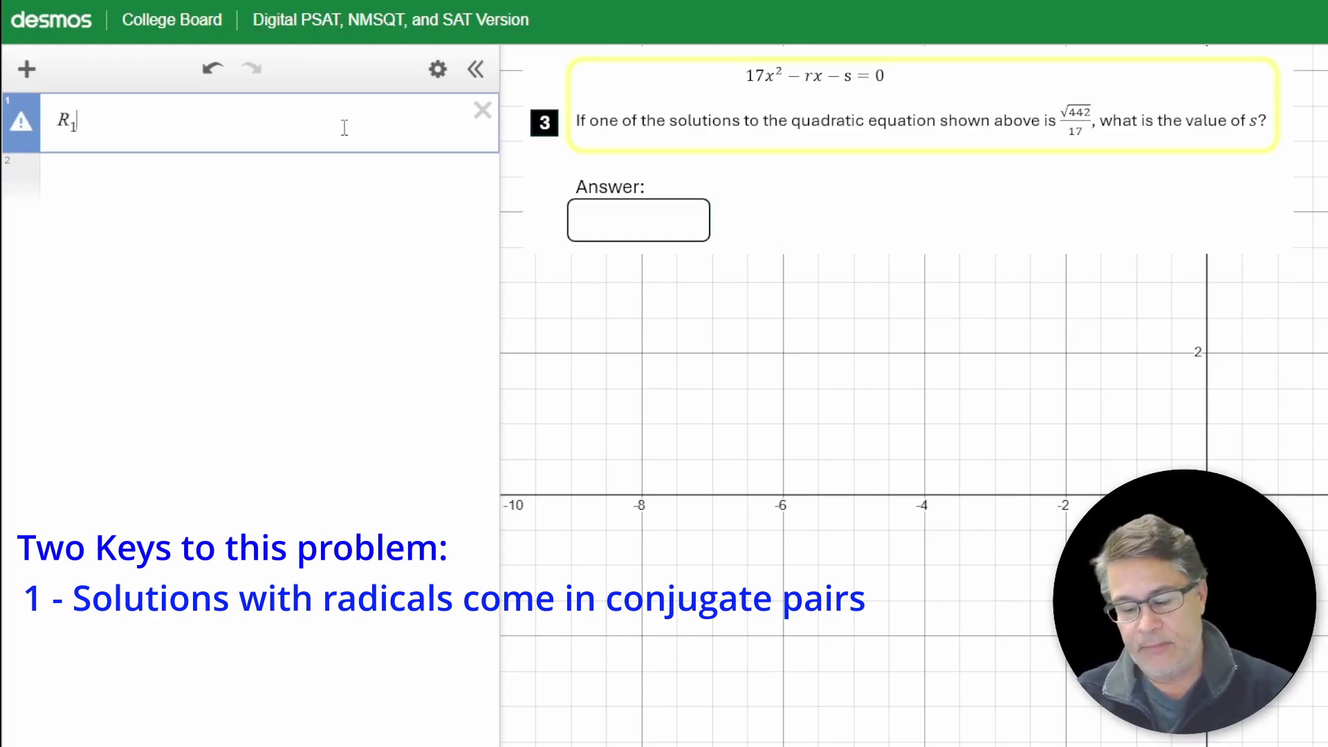
{"action": "type", "text": "="}
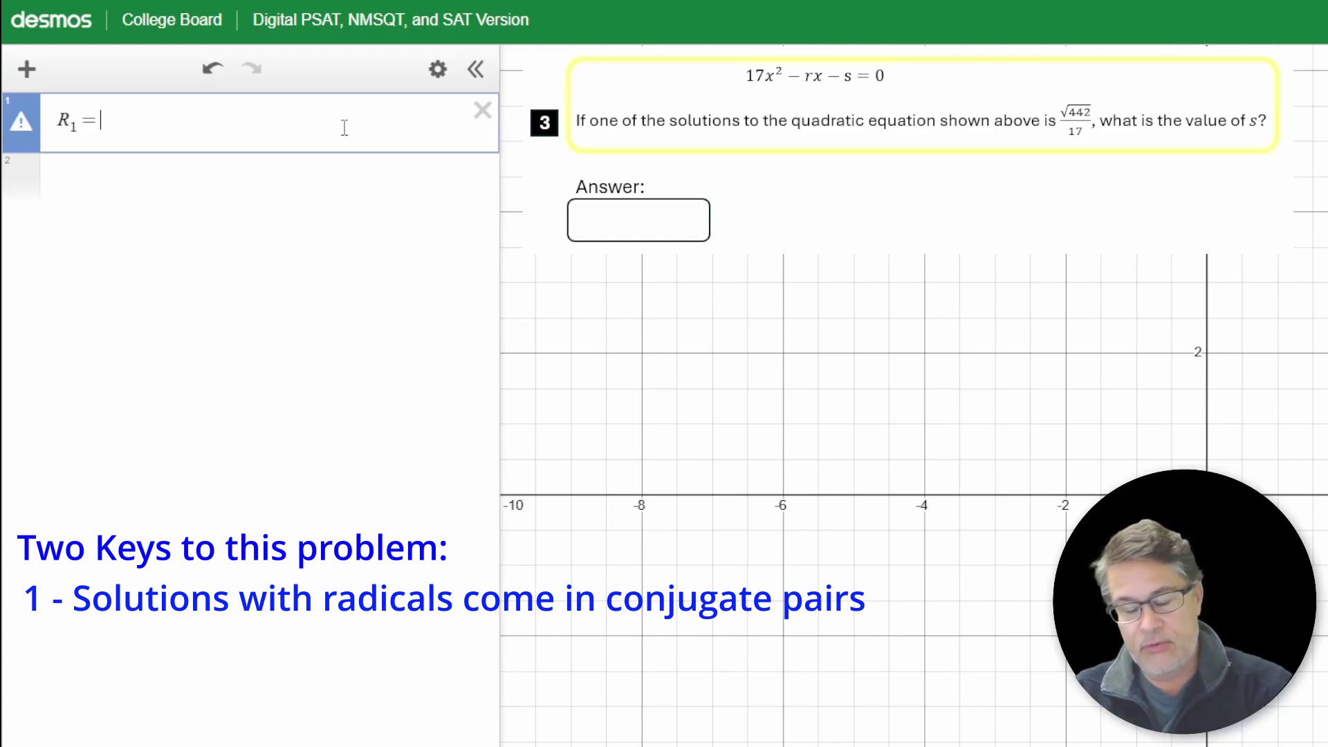
{"action": "type", "text": "/"}
{"action": "key", "text": "BackSpace"}
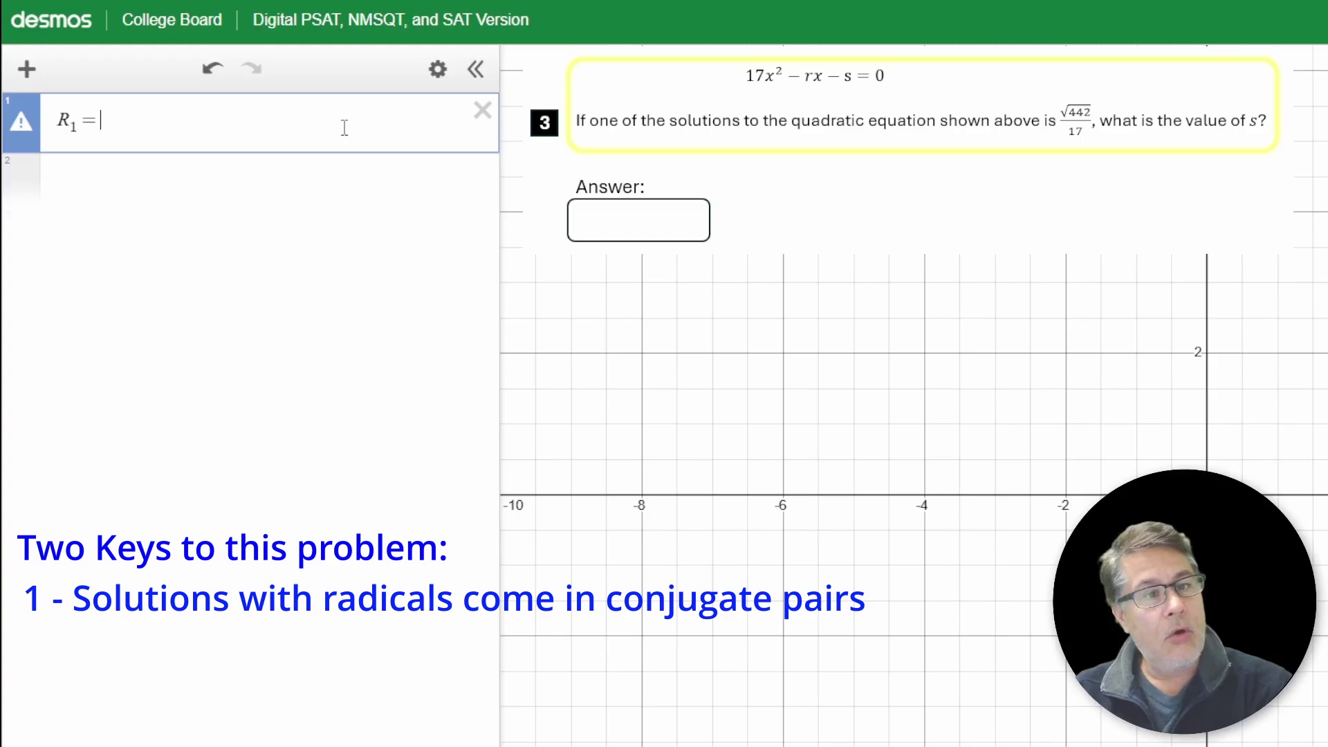
{"action": "type", "text": "/"}
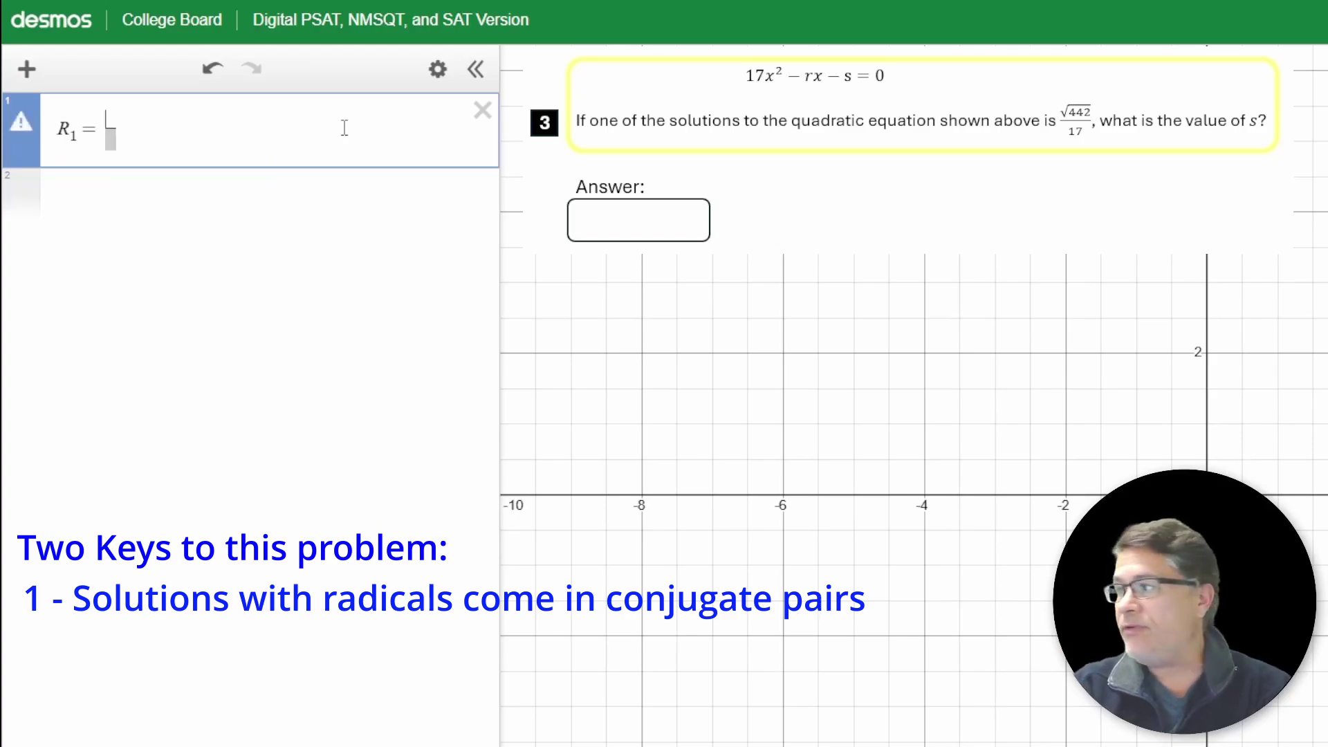
{"action": "type", "text": "sq"}
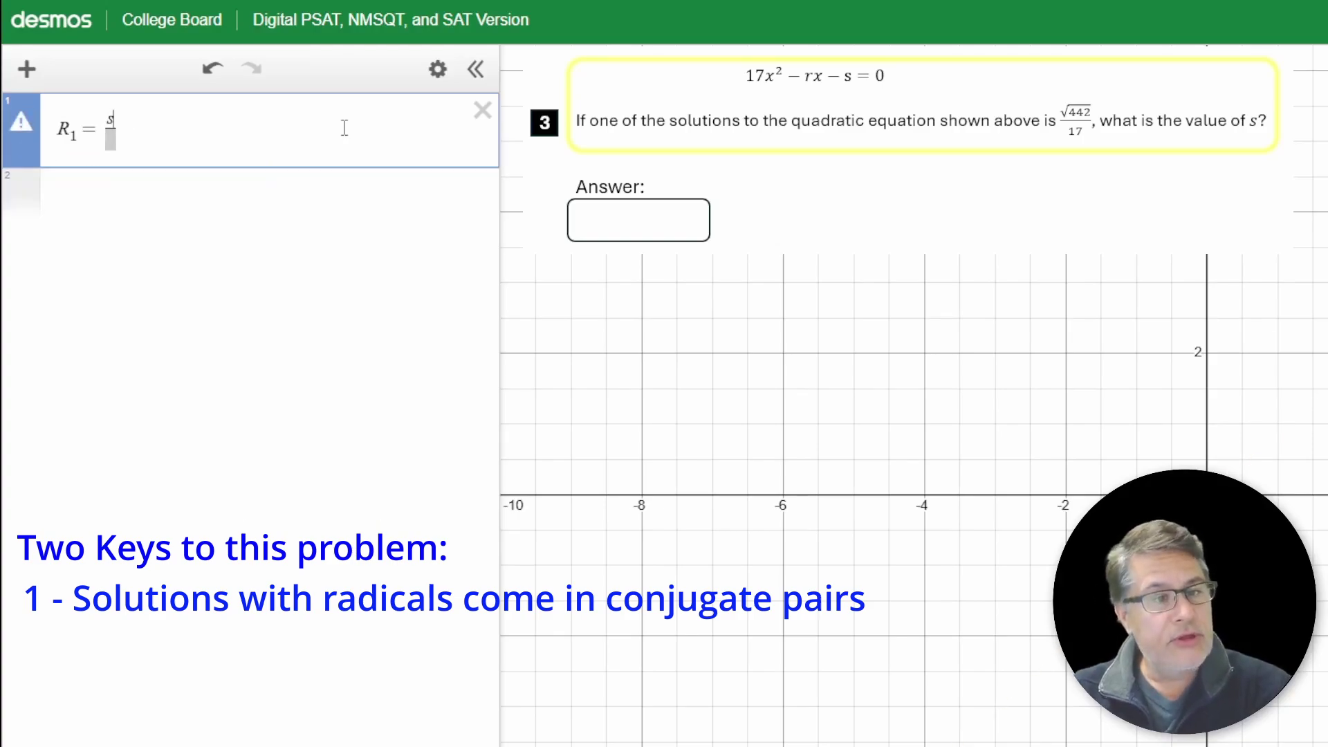
{"action": "type", "text": "rt"}
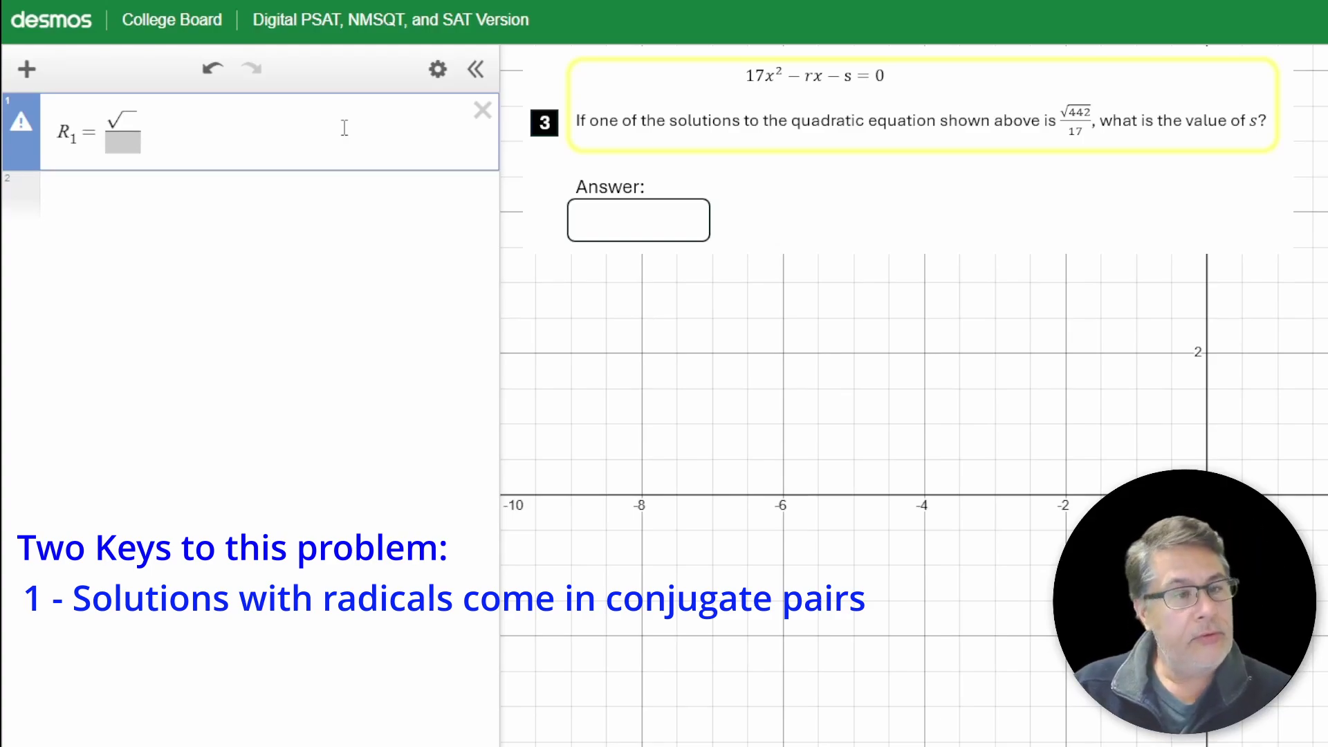
{"action": "type", "text": "442"}
{"action": "key", "text": "Down"}
{"action": "type", "text": "17"}
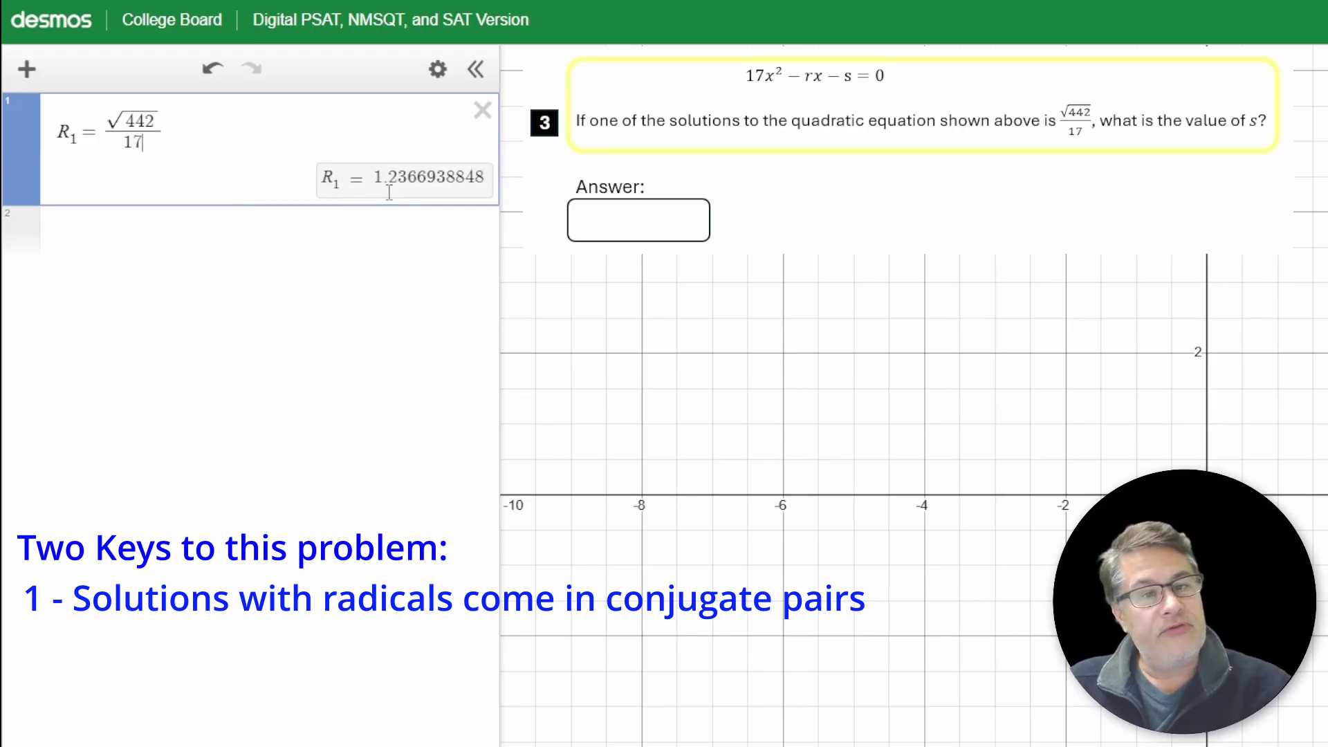
Duplicate the R_1 = √442/17 expression directly below the original.
{"action": "left_click", "coordinate": [159, 229]}
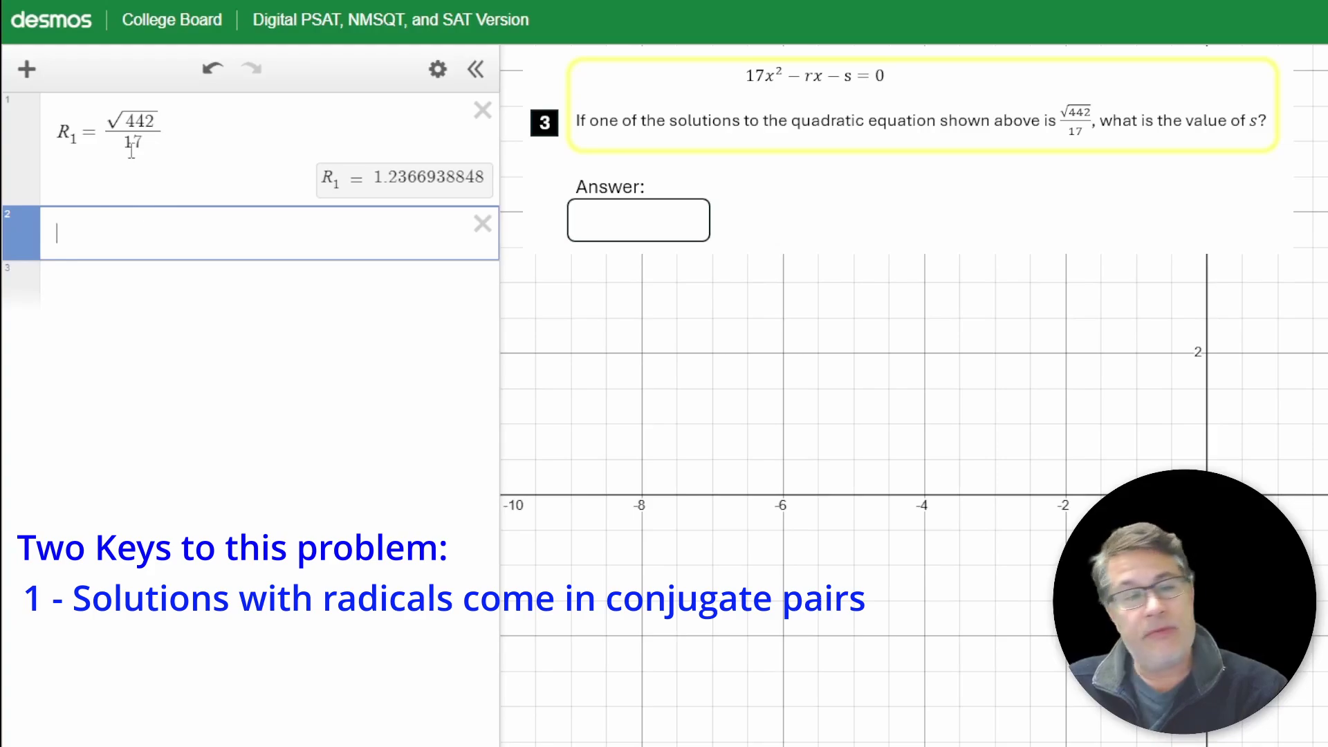
{"action": "left_click", "coordinate": [271, 138]}
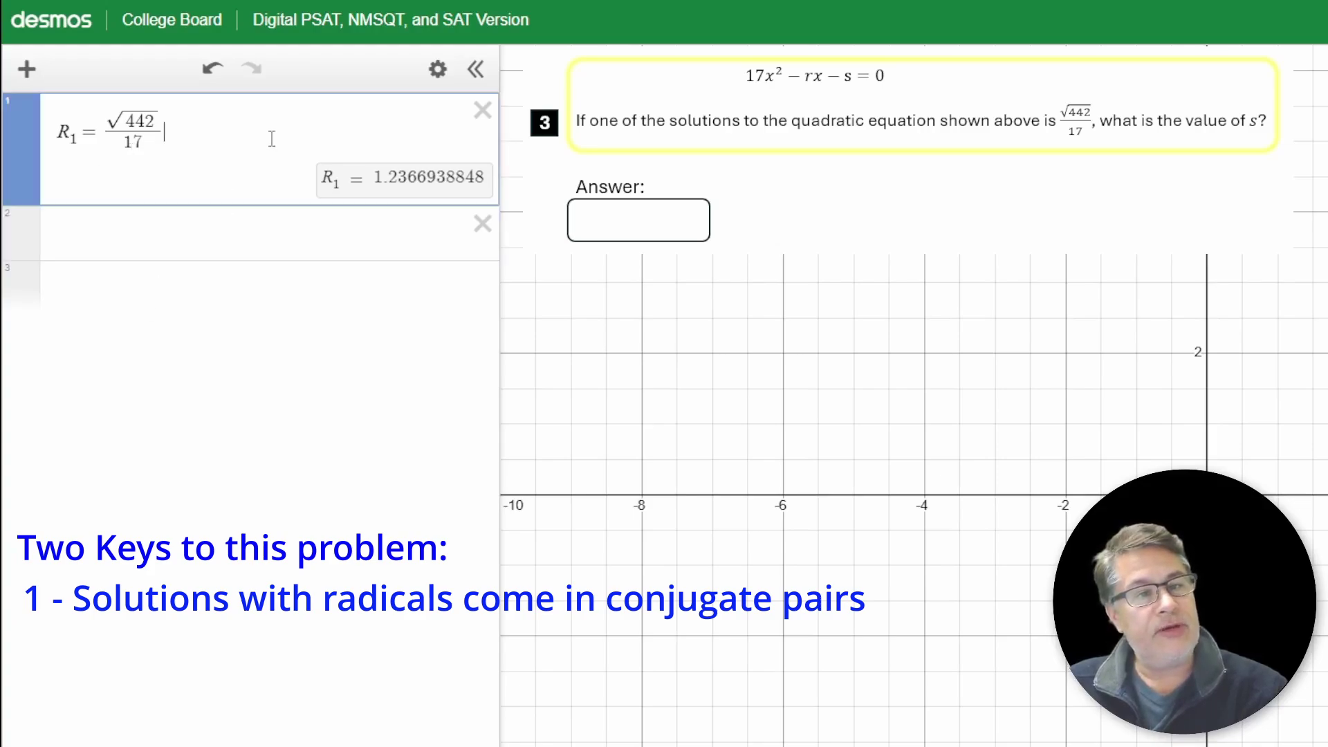
{"action": "left_click", "coordinate": [437, 72]}
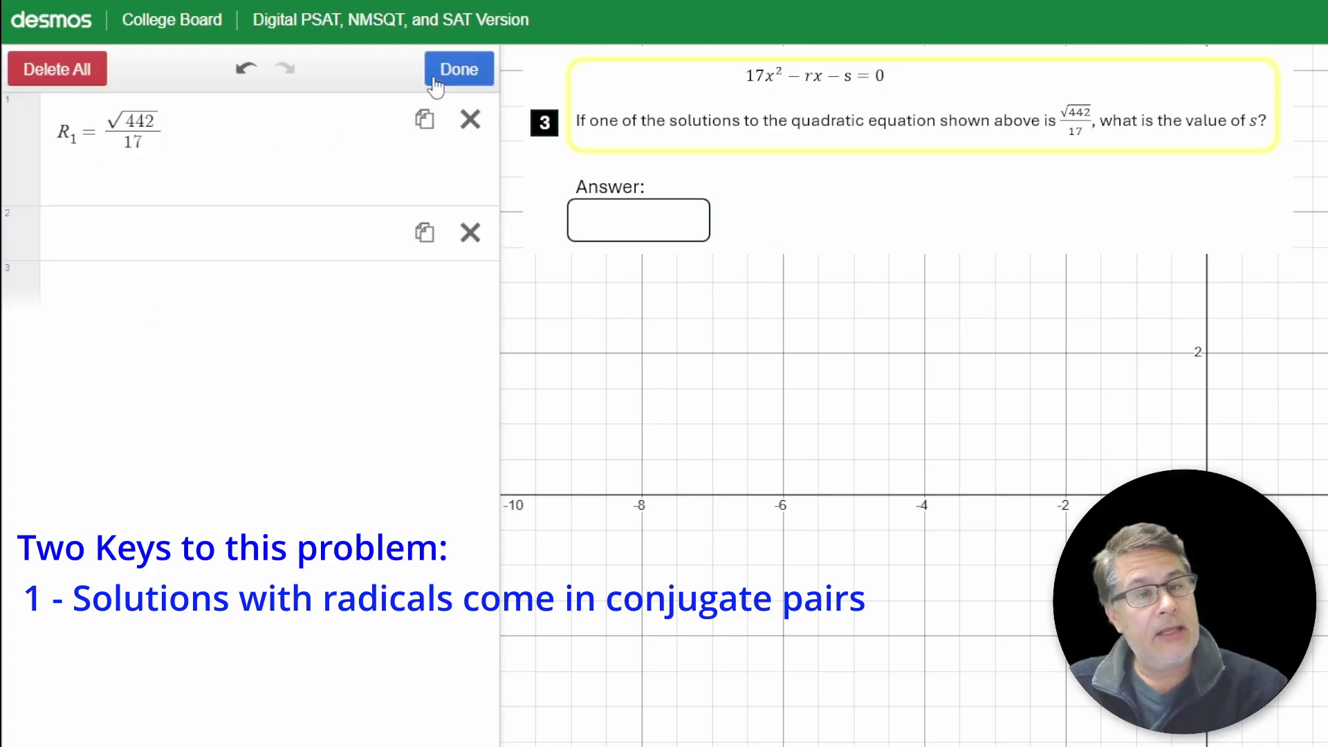
{"action": "left_click", "coordinate": [424, 119]}
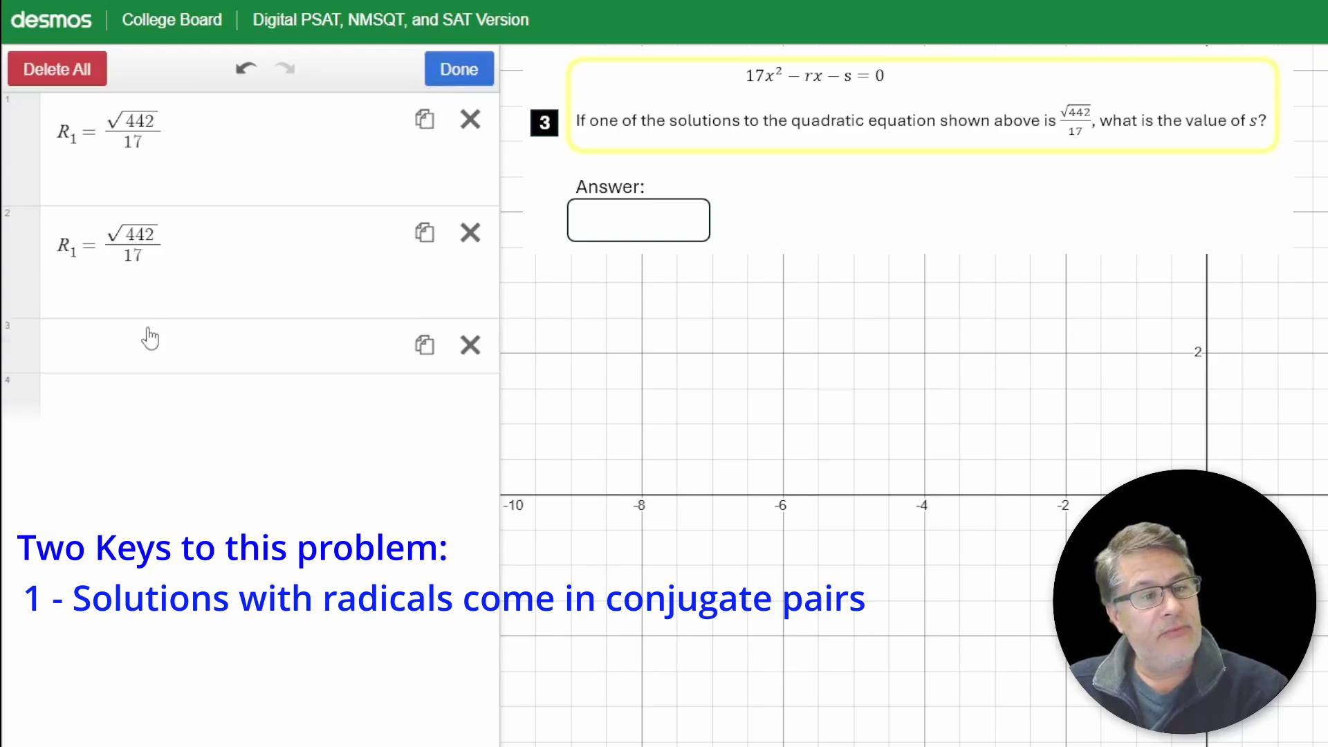
{"action": "left_click", "coordinate": [238, 253]}
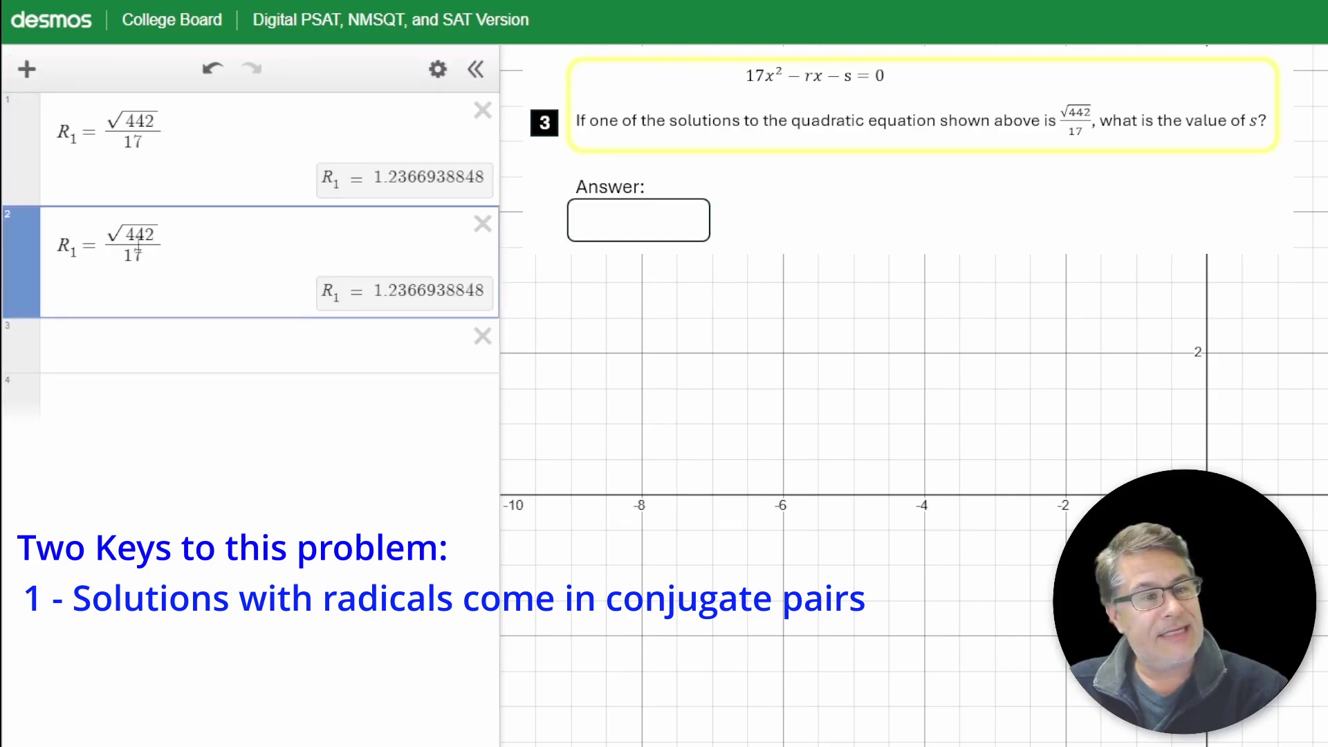
Change the duplicated expression into the conjugate root R_2 = -√442/17.
{"action": "left_click", "coordinate": [77, 253]}
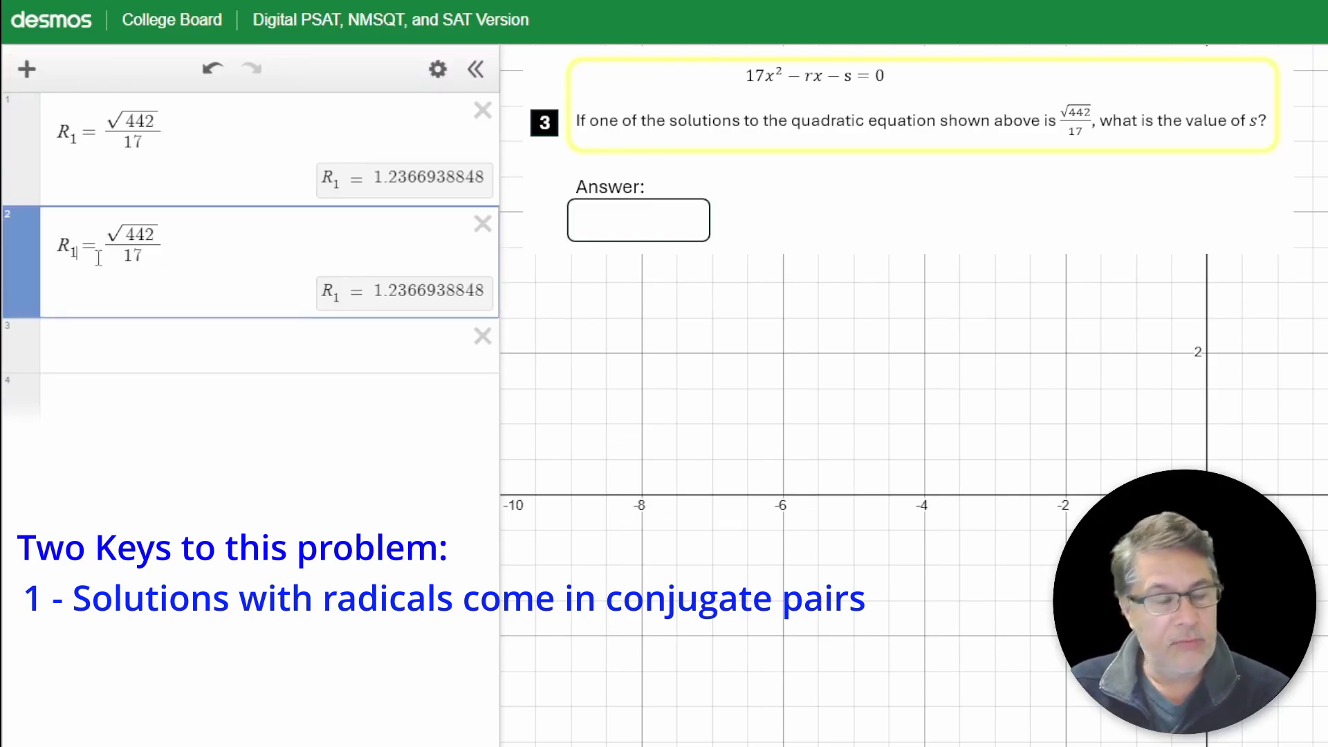
{"action": "key", "text": "BackSpace"}
{"action": "type", "text": "2"}
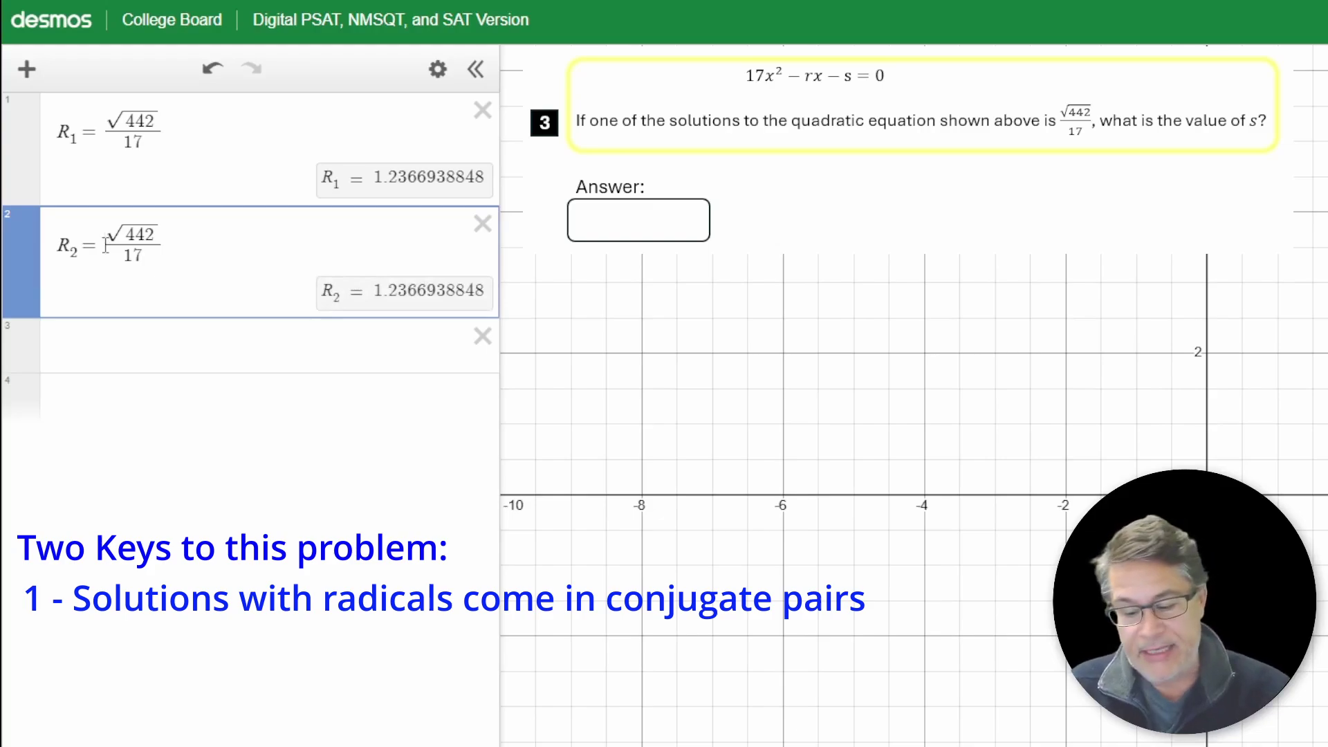
{"action": "left_click", "coordinate": [105, 245]}
{"action": "type", "text": "-"}
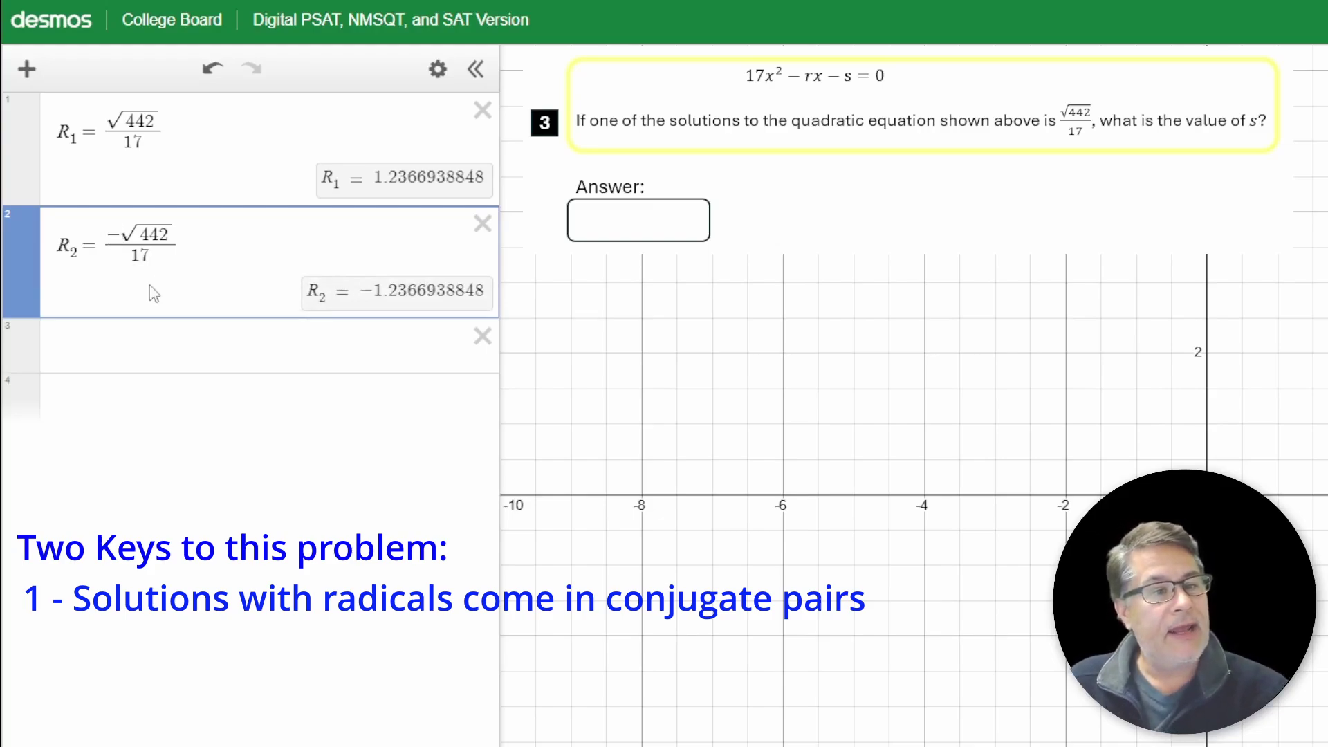
Add the regression R_1R_2 ~ -s/17 below the two roots to solve for s.
{"action": "left_click", "coordinate": [166, 342]}
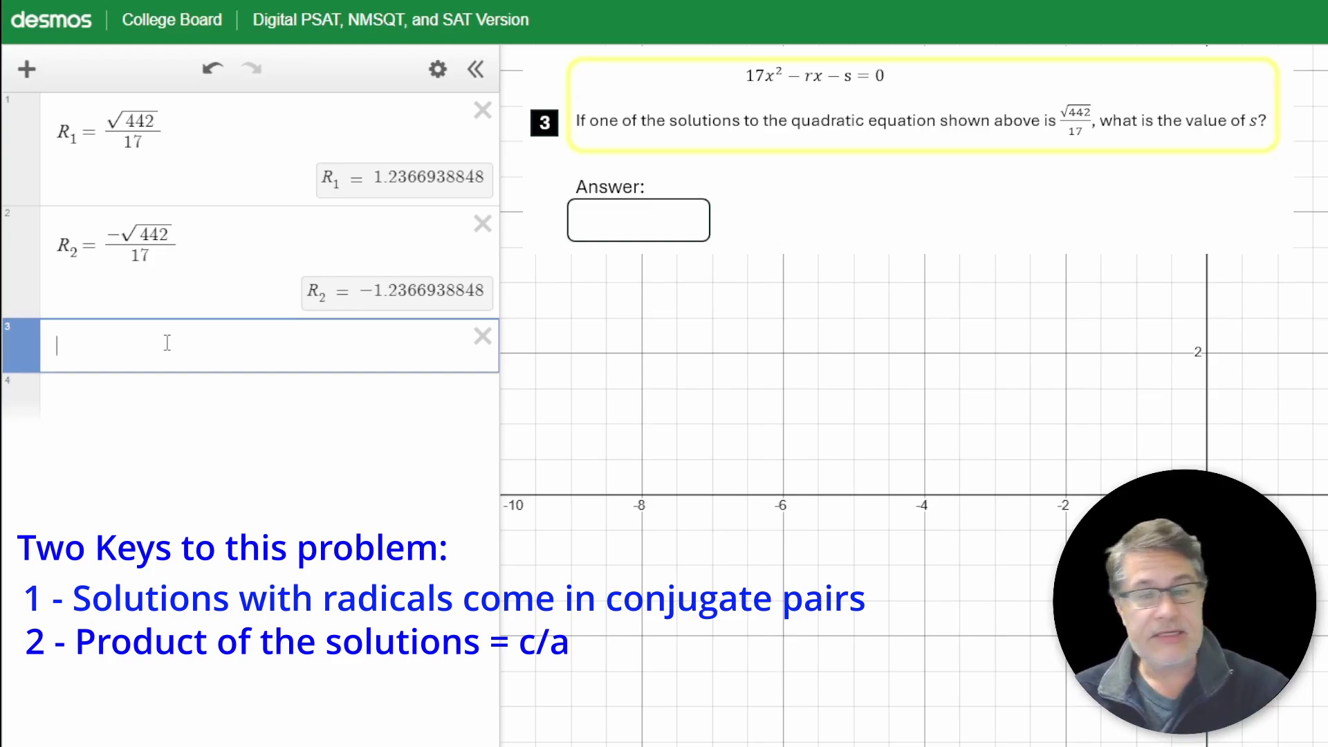
{"action": "type", "text": "R1"}
{"action": "key", "text": "BackSpace"}
{"action": "key", "text": "BackSpace"}
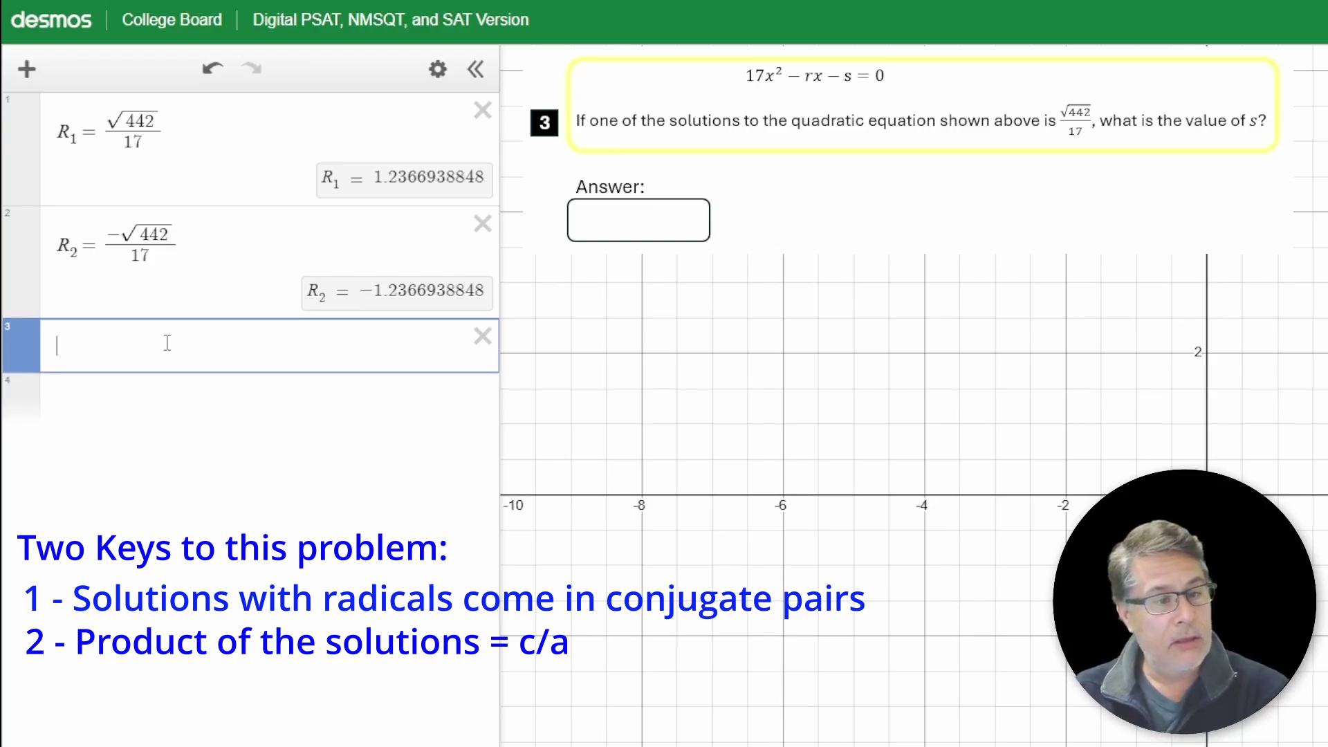
{"action": "type", "text": "R1R2"}
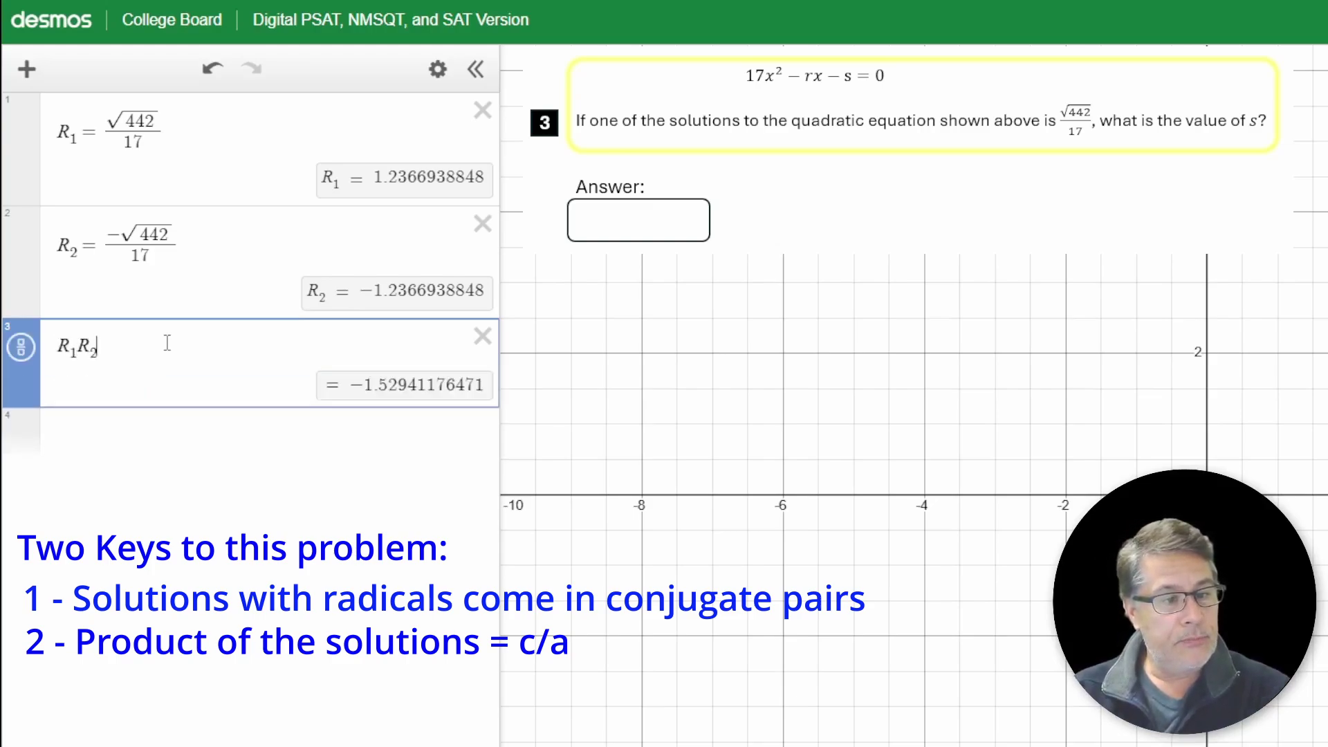
{"action": "type", "text": "~"}
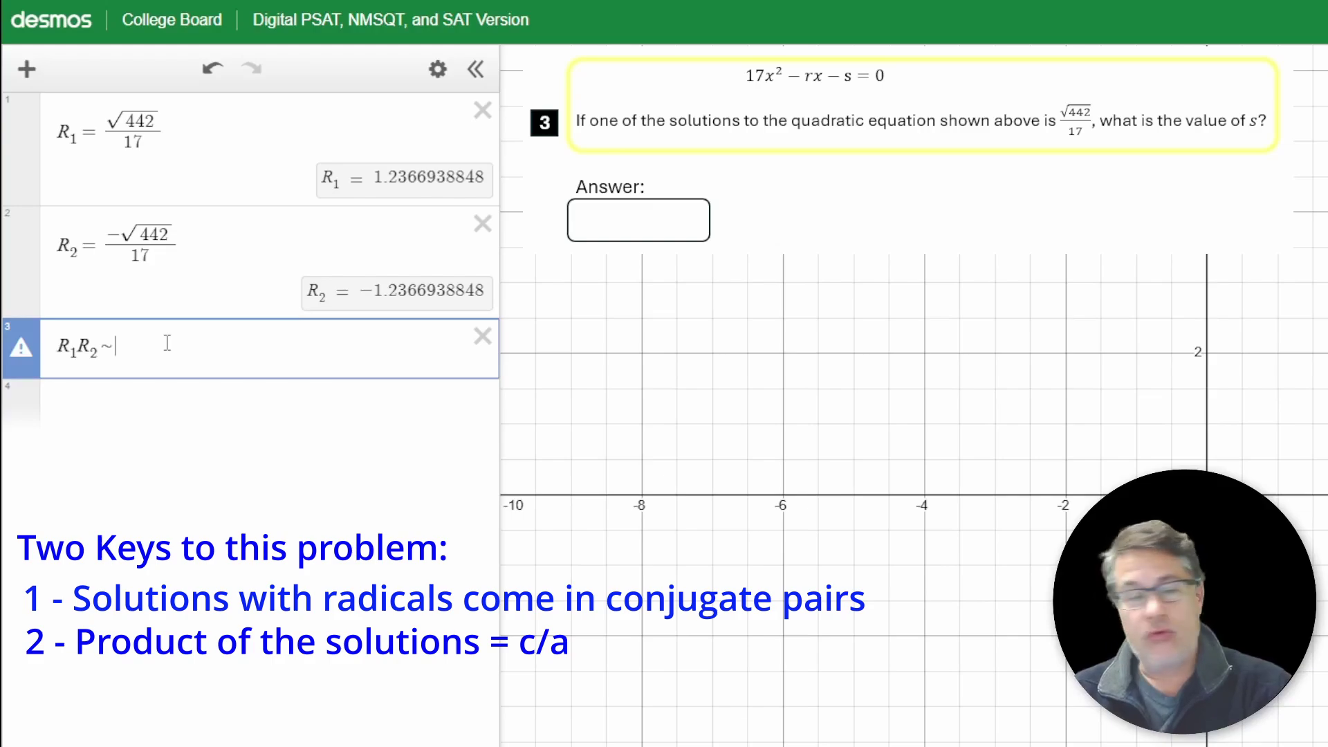
{"action": "type", "text": "/"}
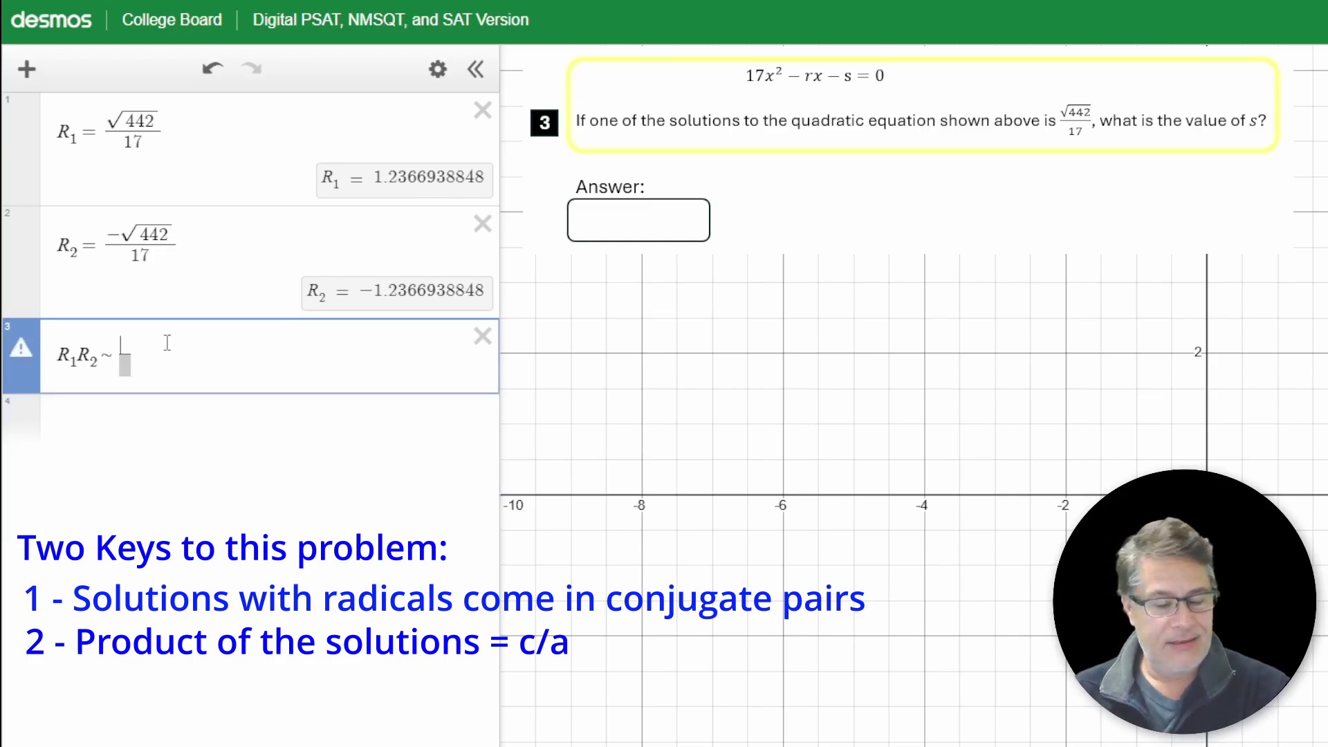
{"action": "type", "text": "-s"}
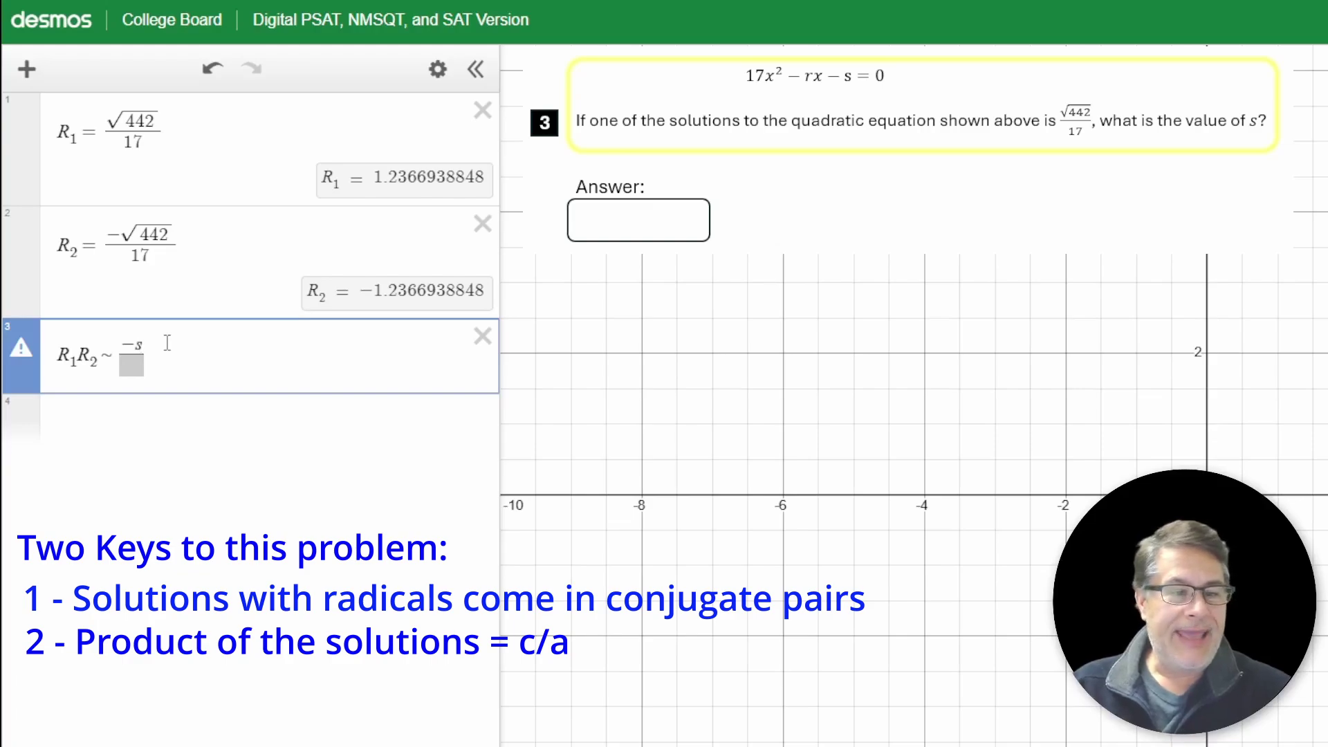
{"action": "key", "text": "Down"}
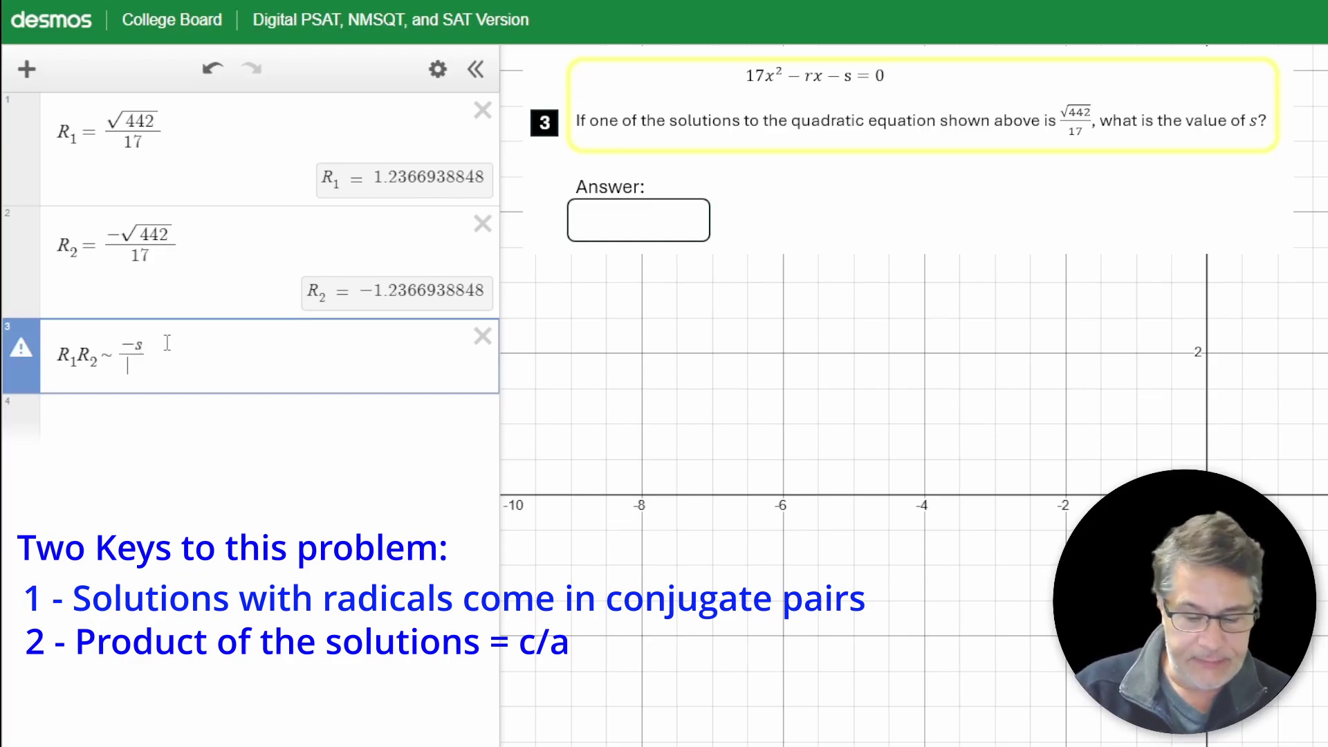
{"action": "type", "text": "17"}
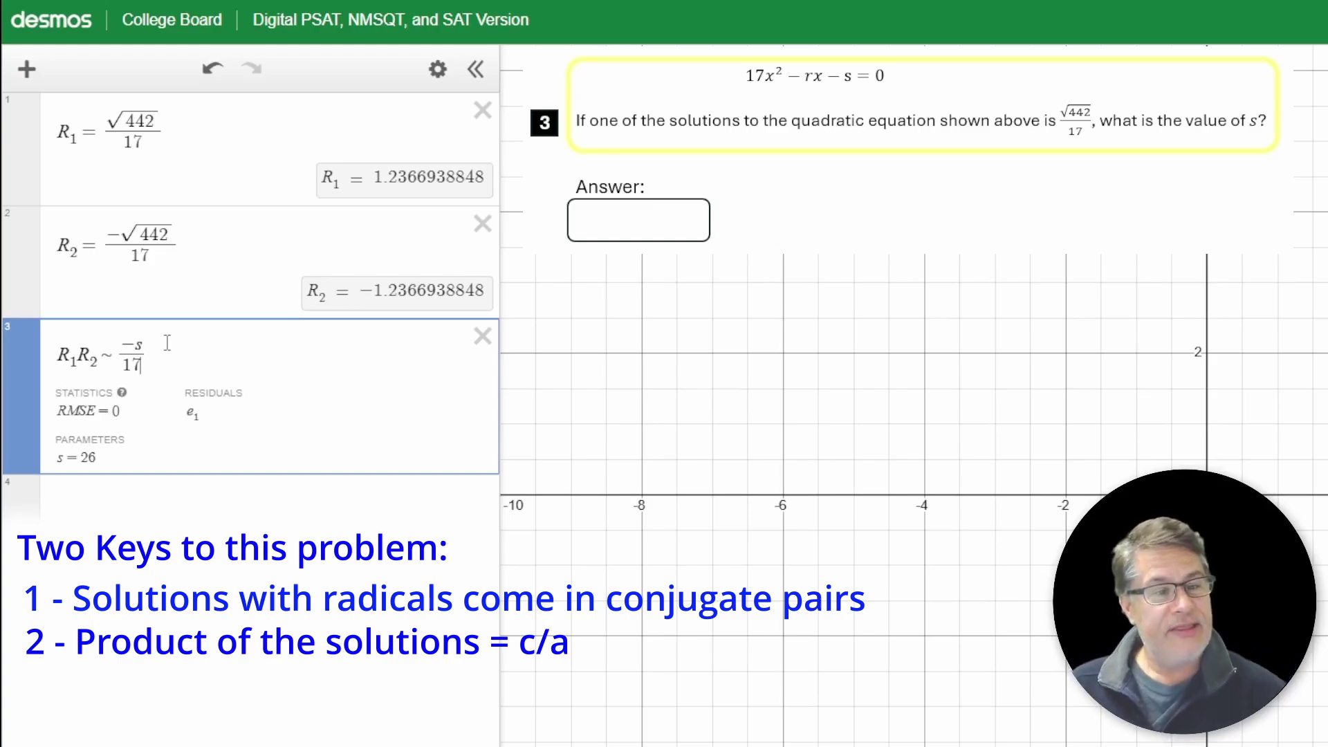
Delete all expressions to clear the list for question 4.
{"action": "left_click", "coordinate": [147, 499]}
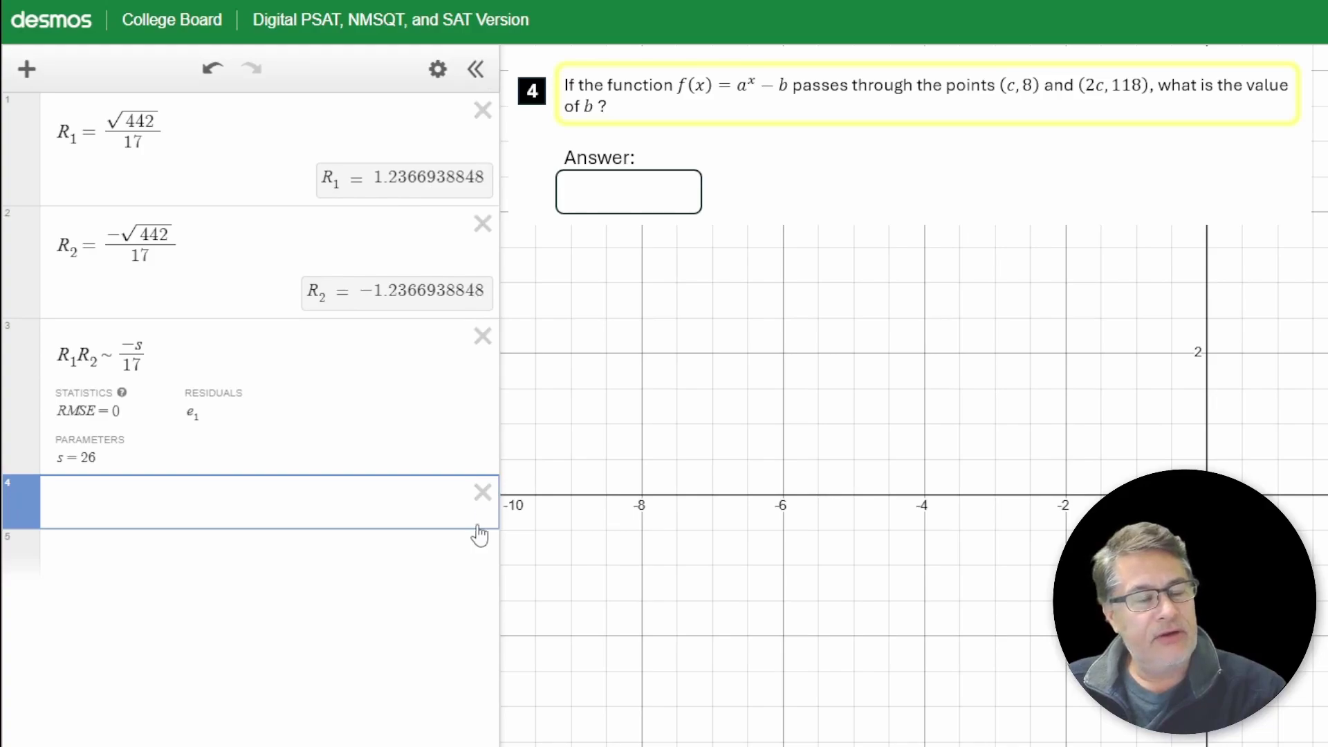
{"action": "left_click", "coordinate": [438, 71]}
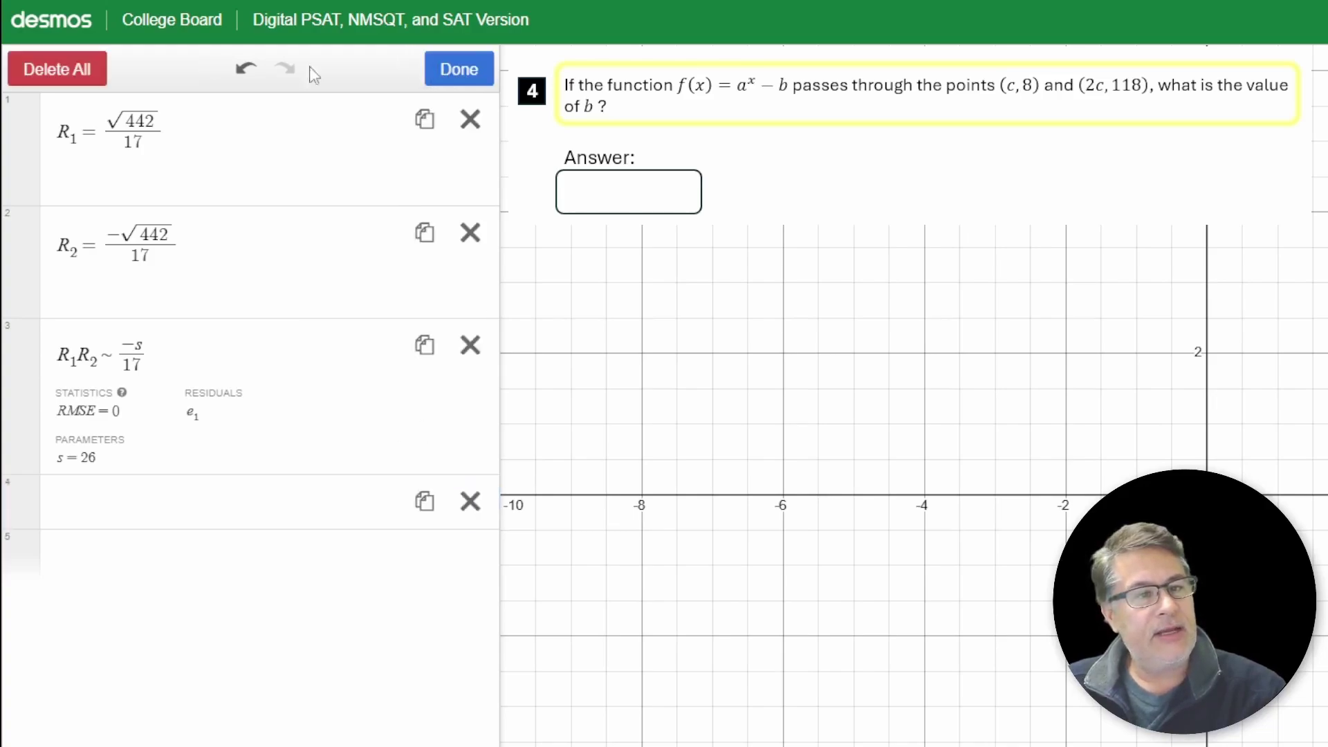
{"action": "left_click", "coordinate": [87, 75]}
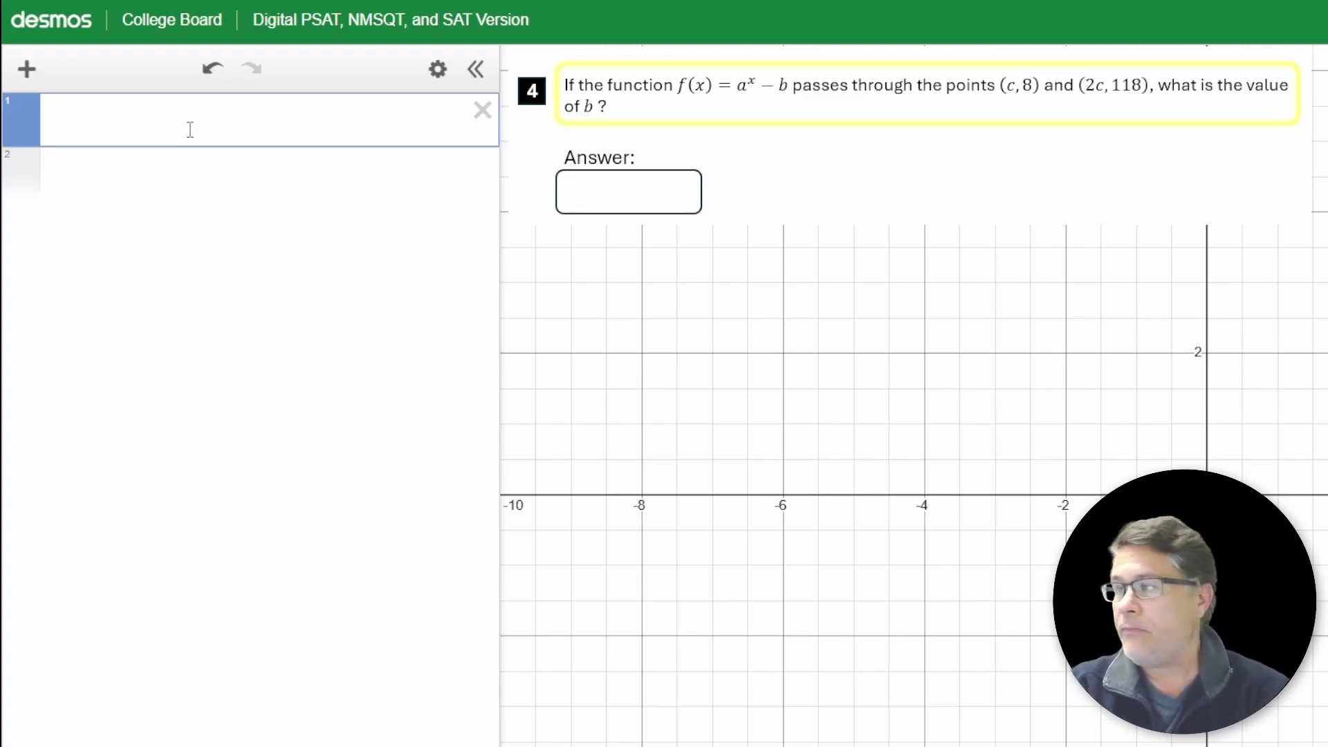
Create a table in the first expression with the x_1, y_1 rows (c, 8) and (2c, 118).
{"action": "type", "text": "table"}
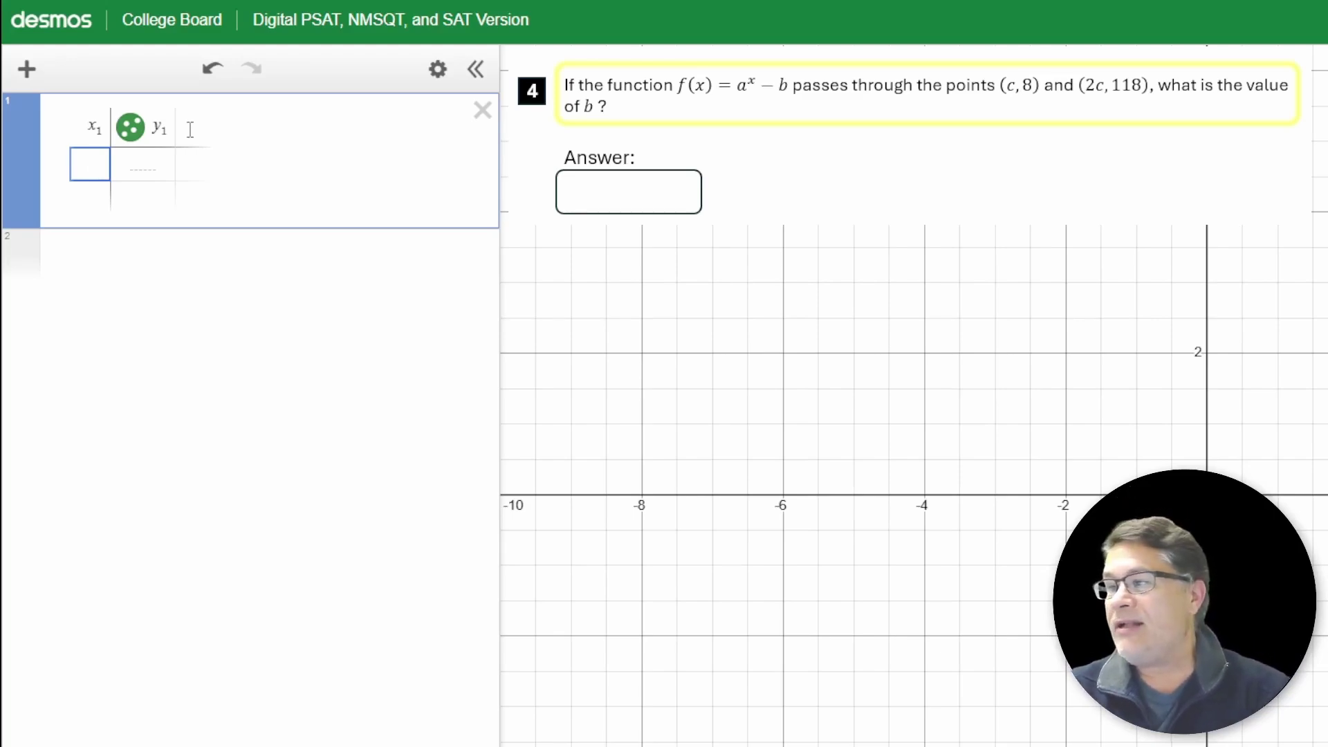
{"action": "type", "text": "c"}
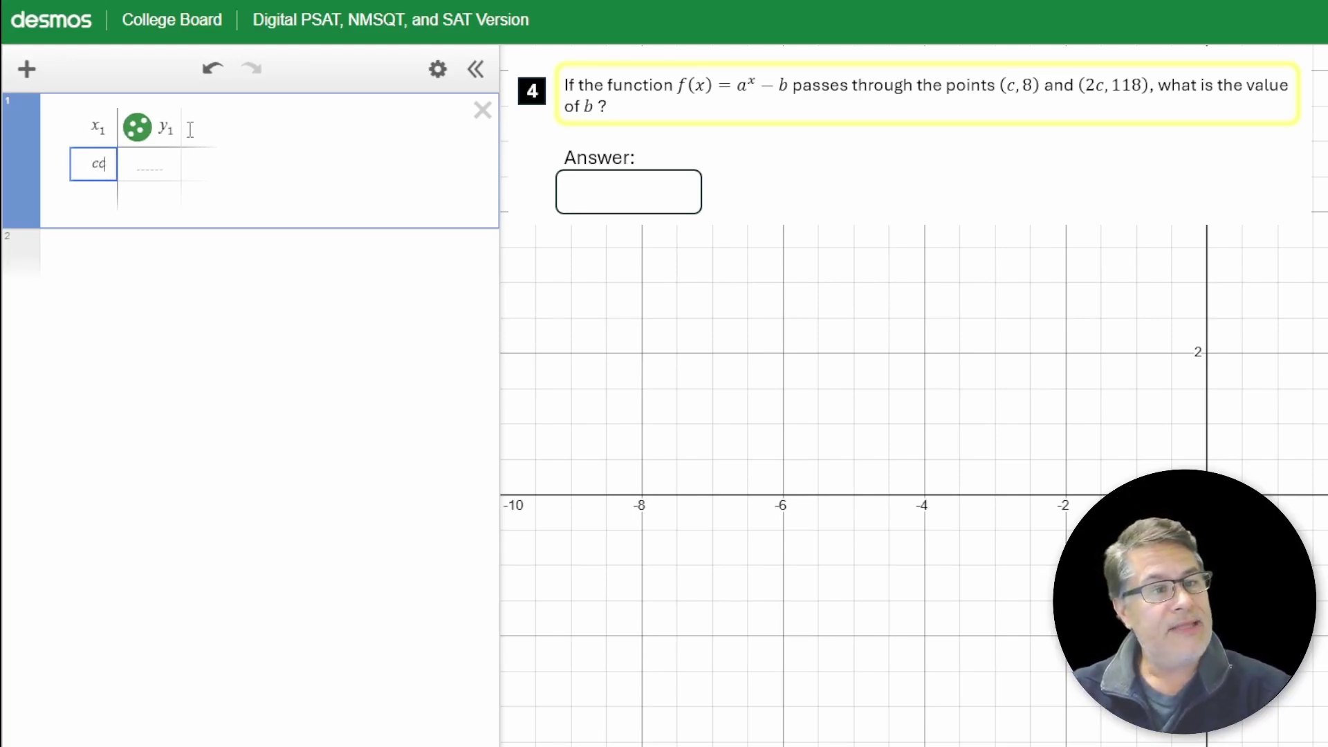
{"action": "key", "text": "Right"}
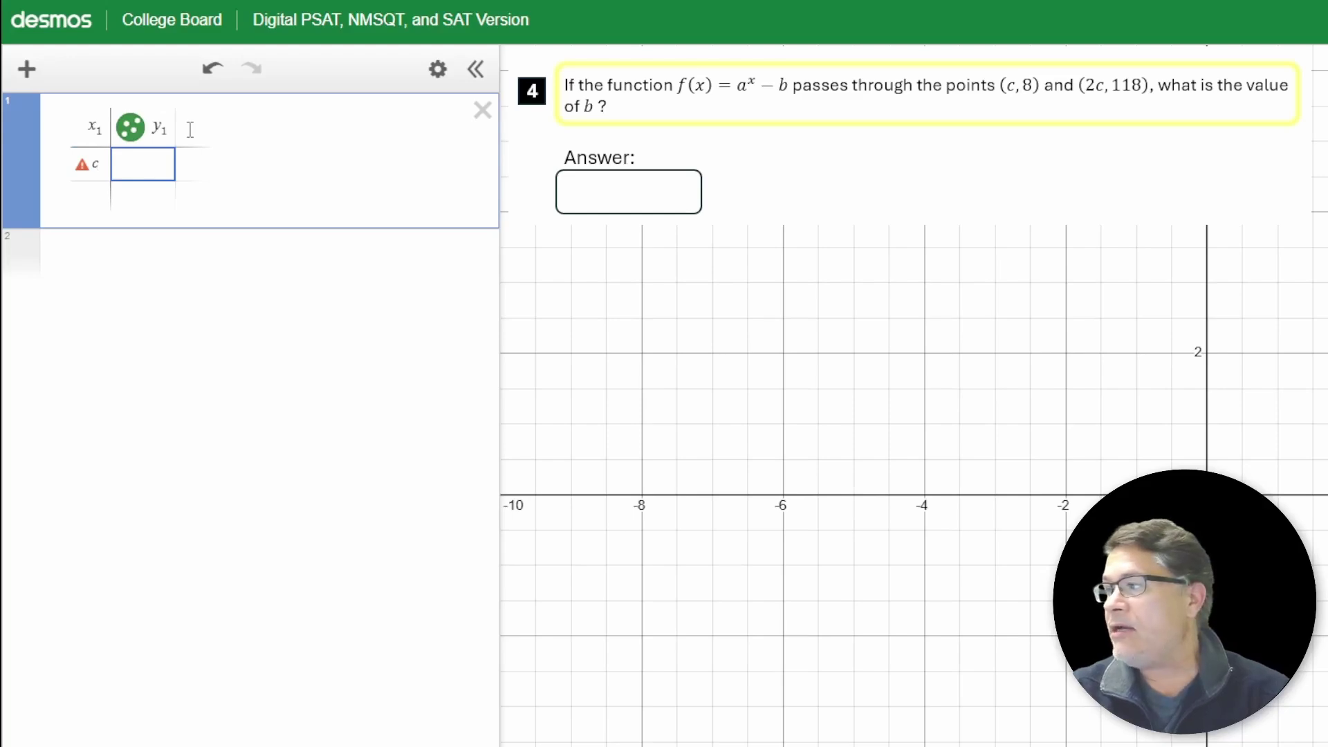
{"action": "type", "text": "8"}
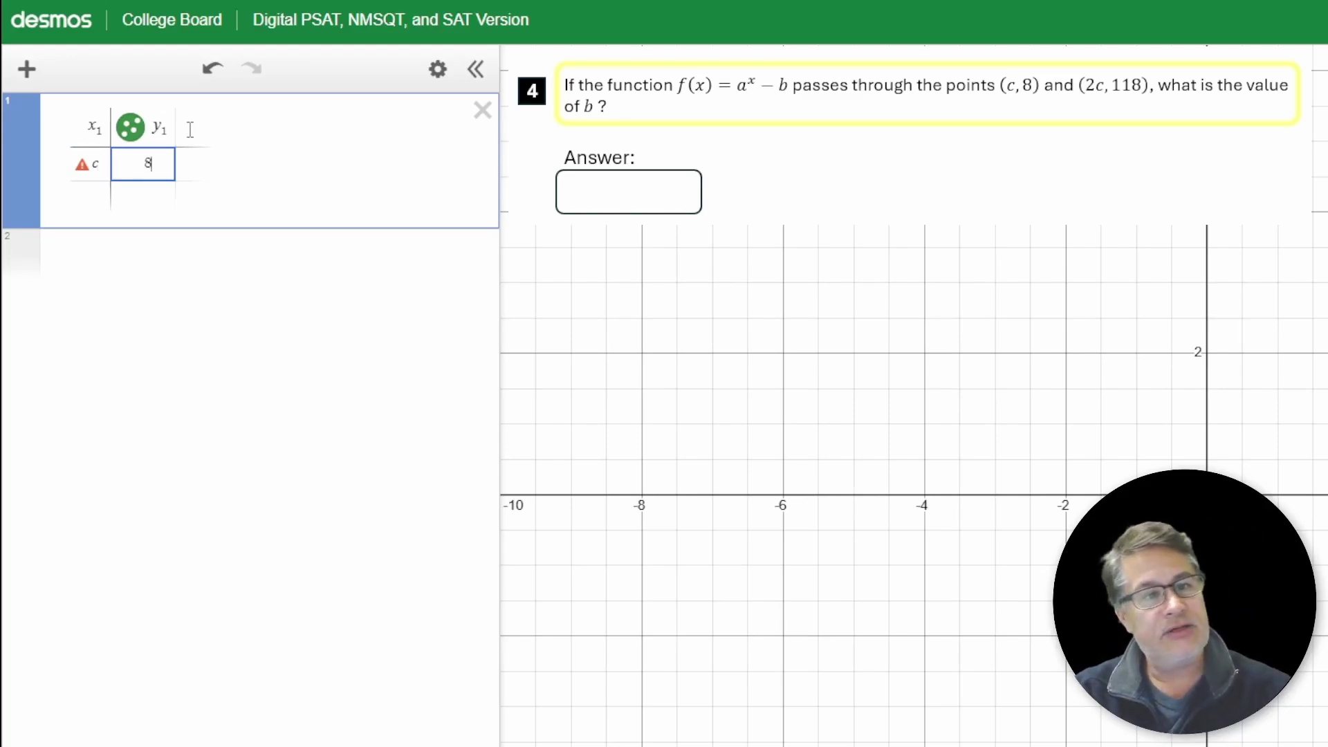
{"action": "key", "text": "Return"}
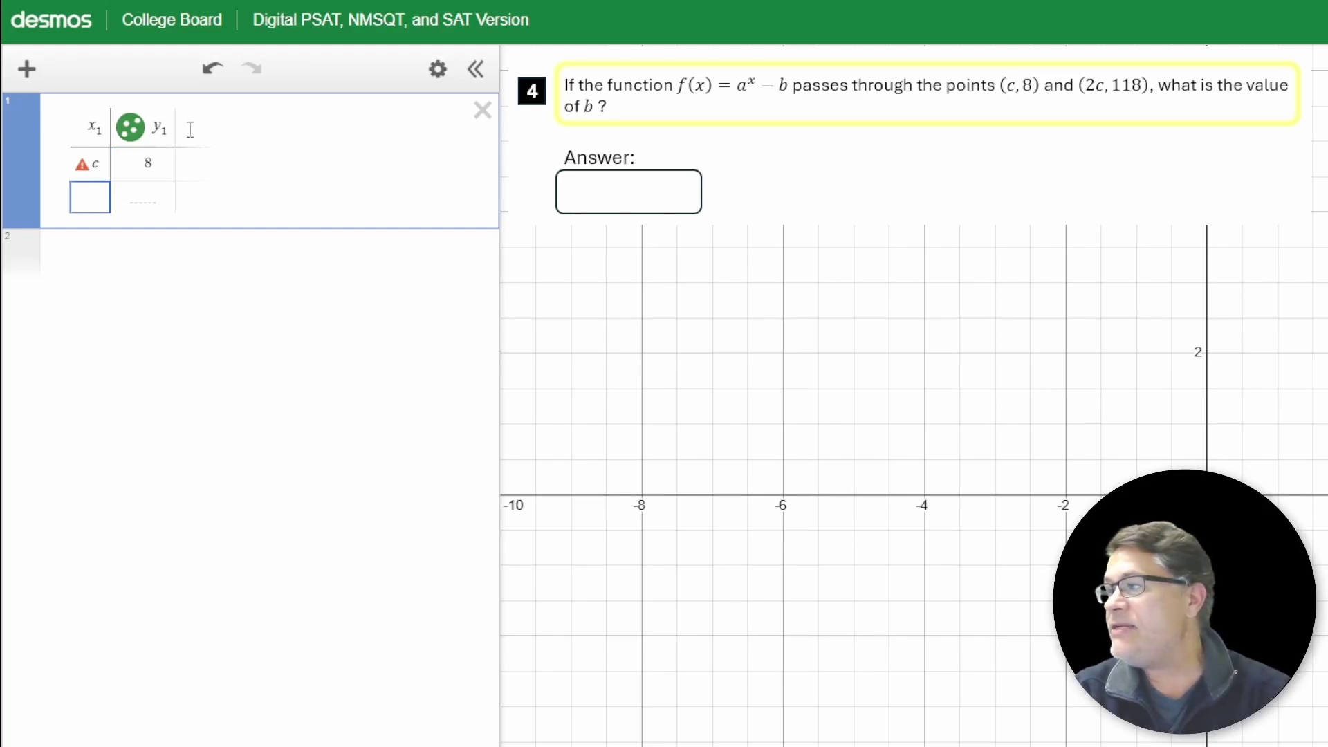
{"action": "type", "text": "2c"}
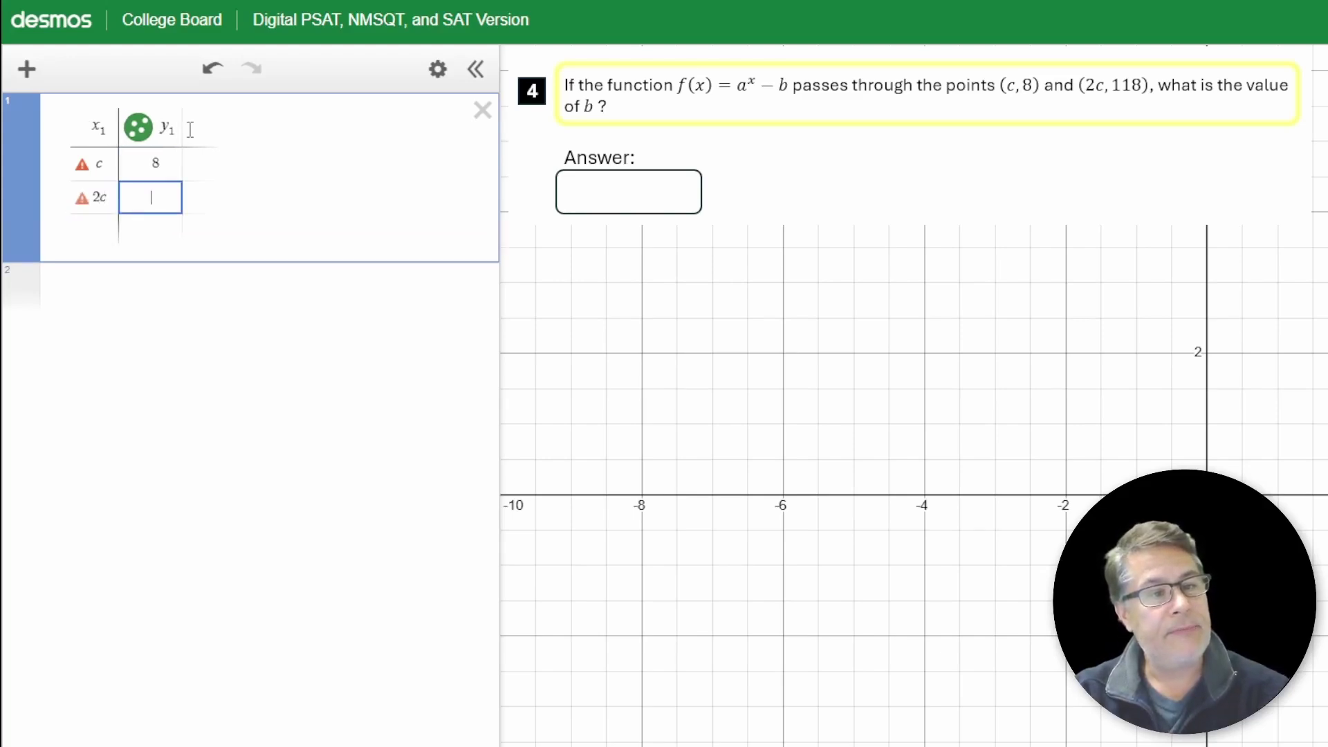
{"action": "key", "text": "Right"}
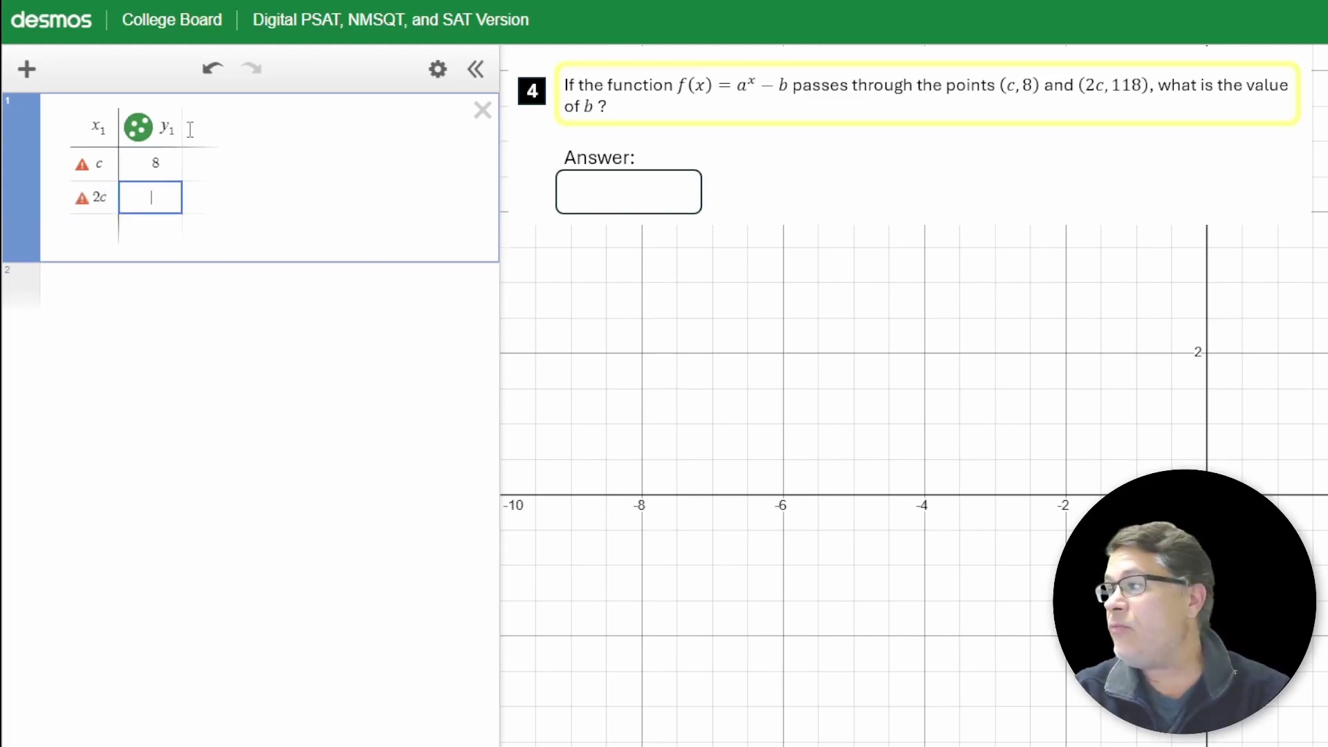
{"action": "type", "text": "118"}
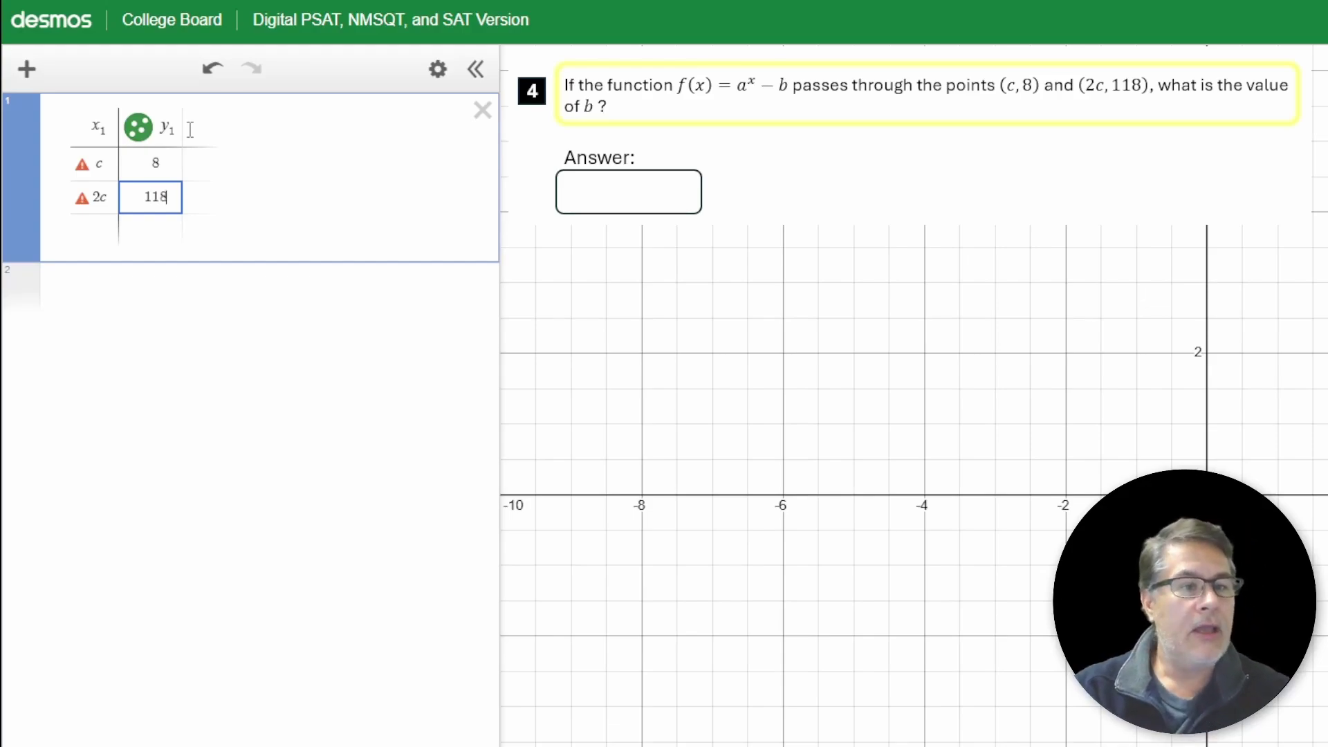
Define c = 2 in a new expression below the table.
{"action": "key", "text": "Return"}
{"action": "key", "text": "Return"}
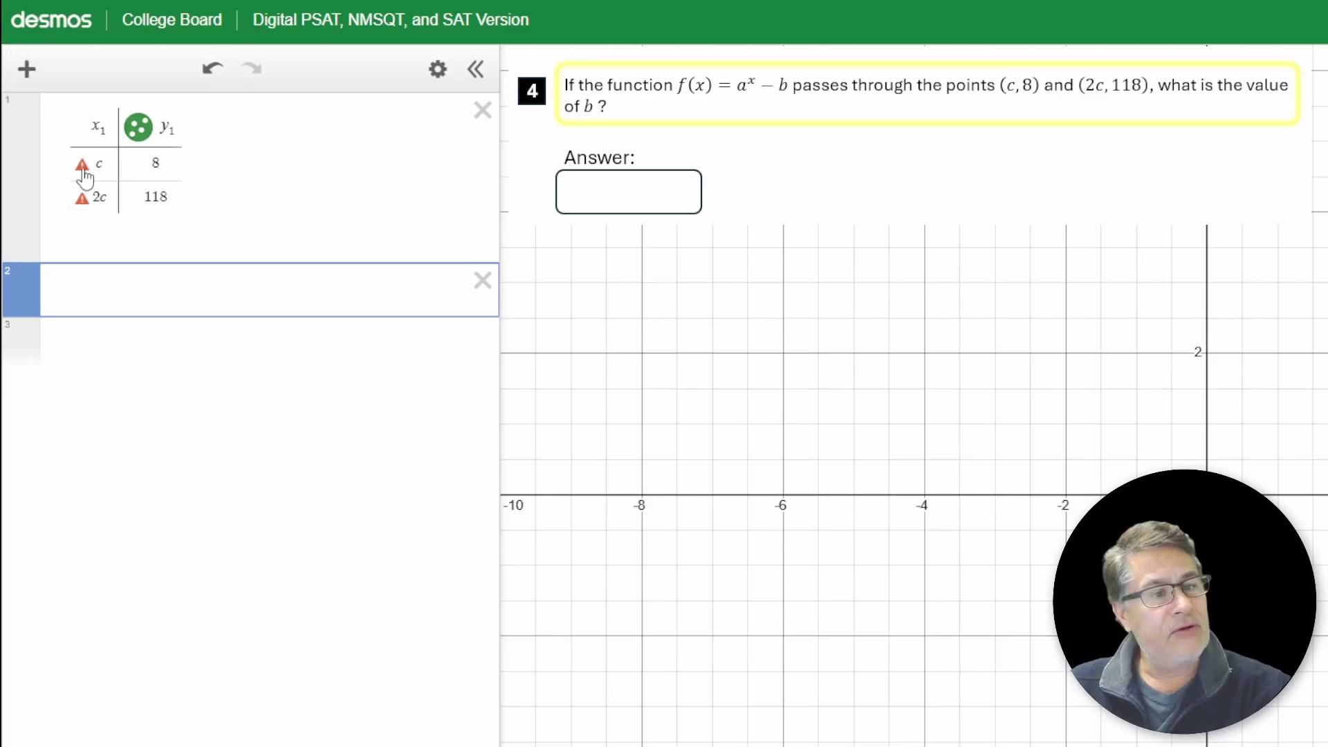
{"action": "mouse_move", "coordinate": [83, 170]}
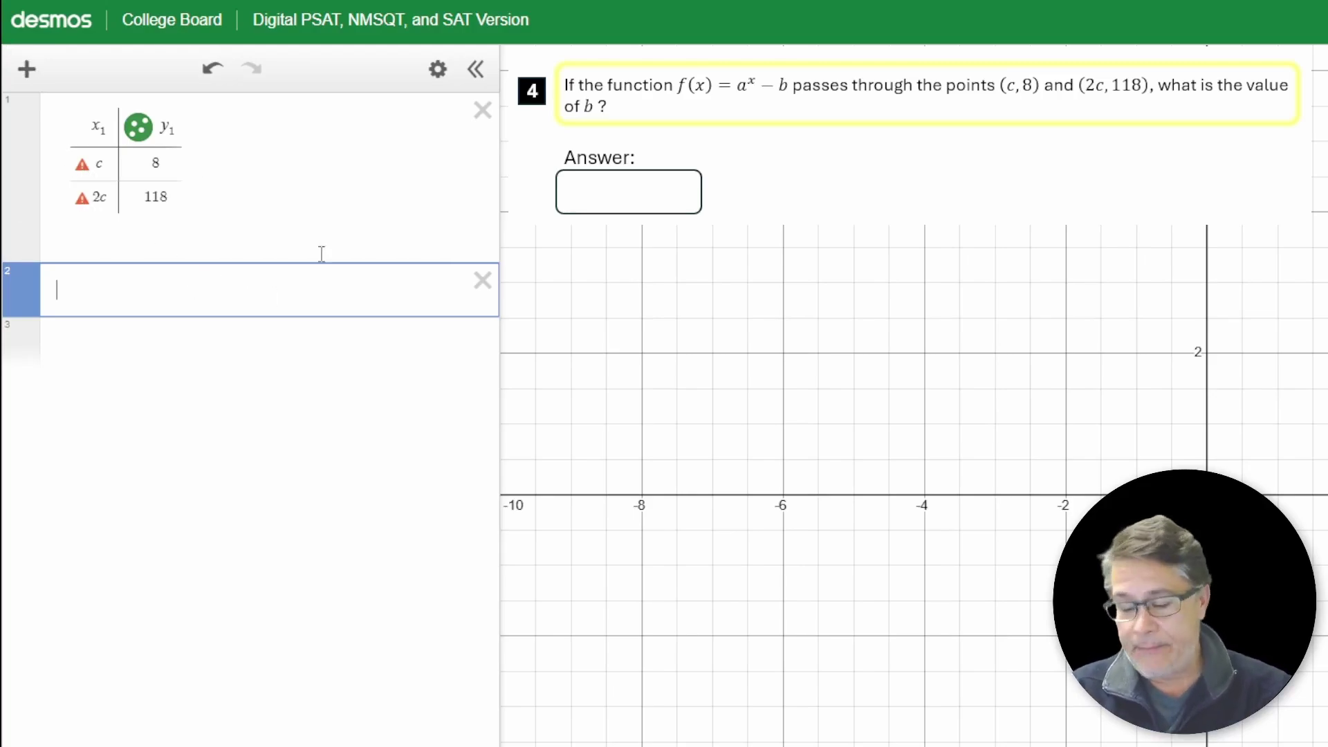
{"action": "type", "text": "c = "}
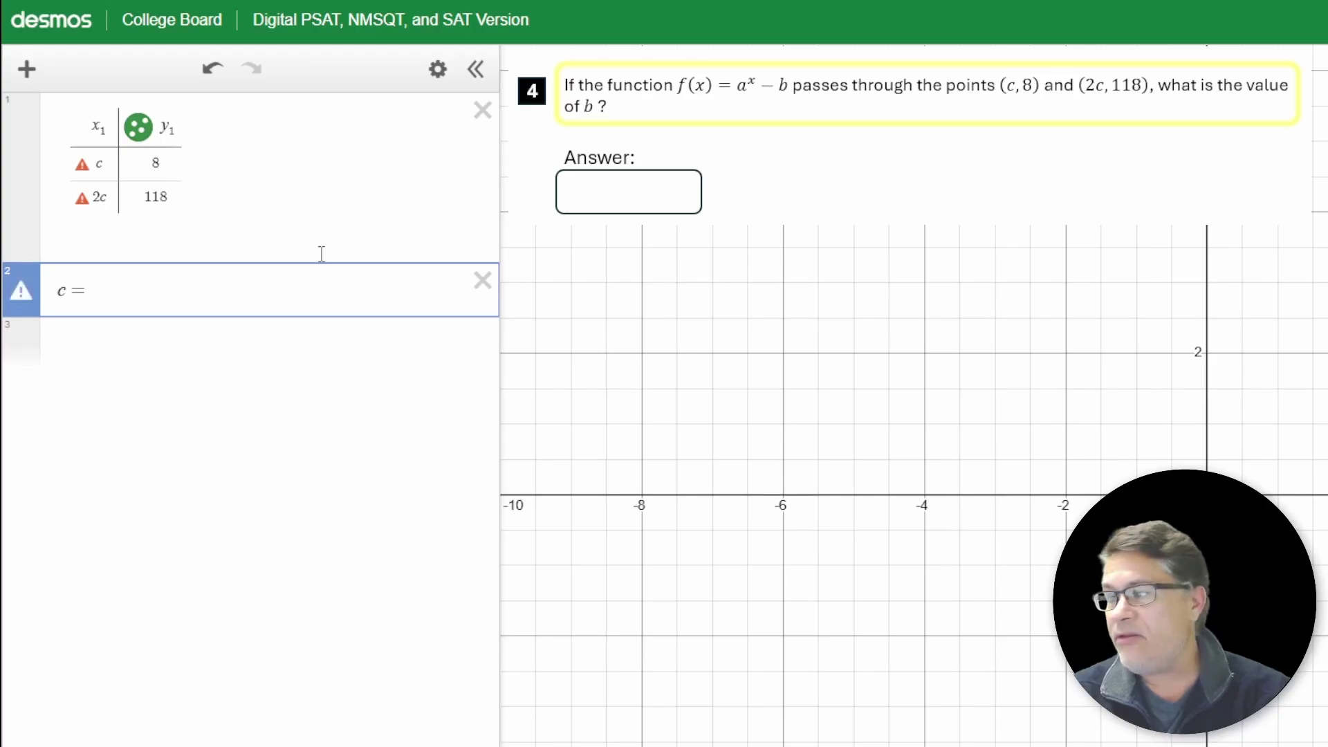
{"action": "type", "text": "2"}
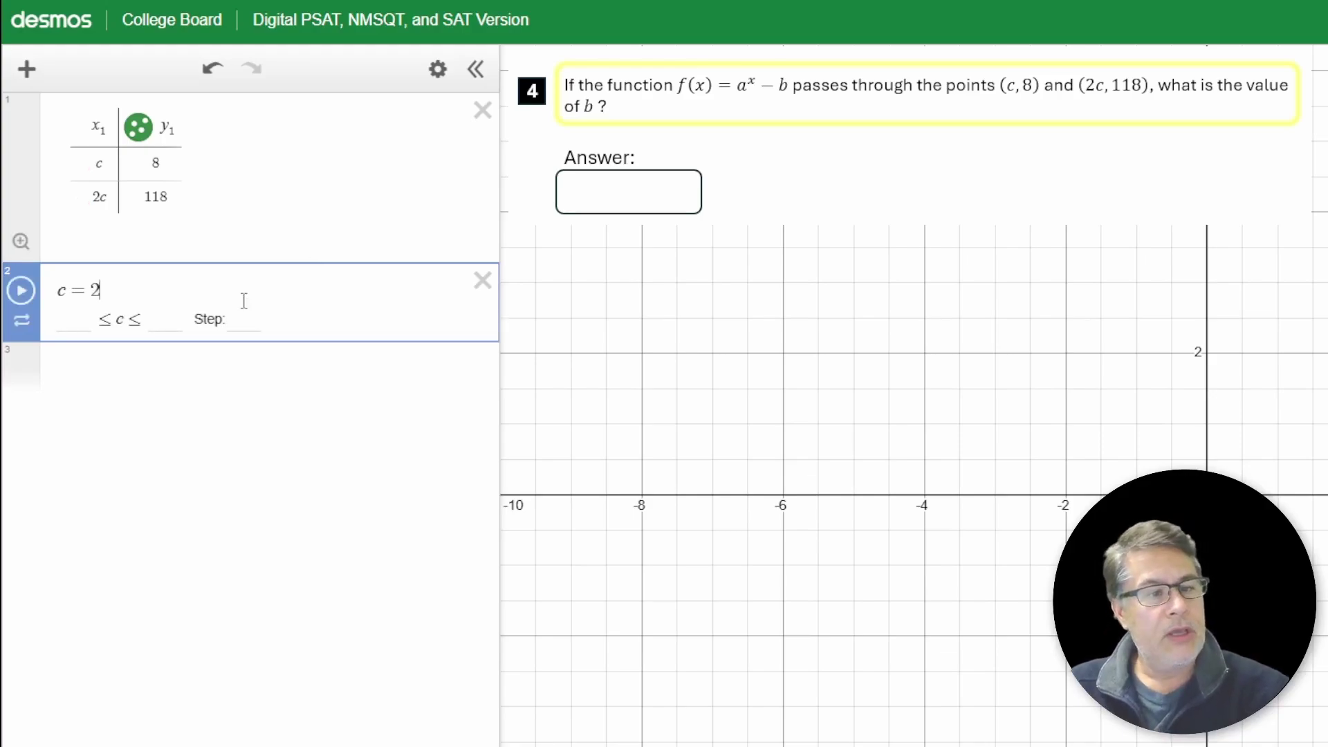
Add the regression y_1 ~ a^(x_1) - b below the c slider to solve for b.
{"action": "left_click", "coordinate": [221, 372]}
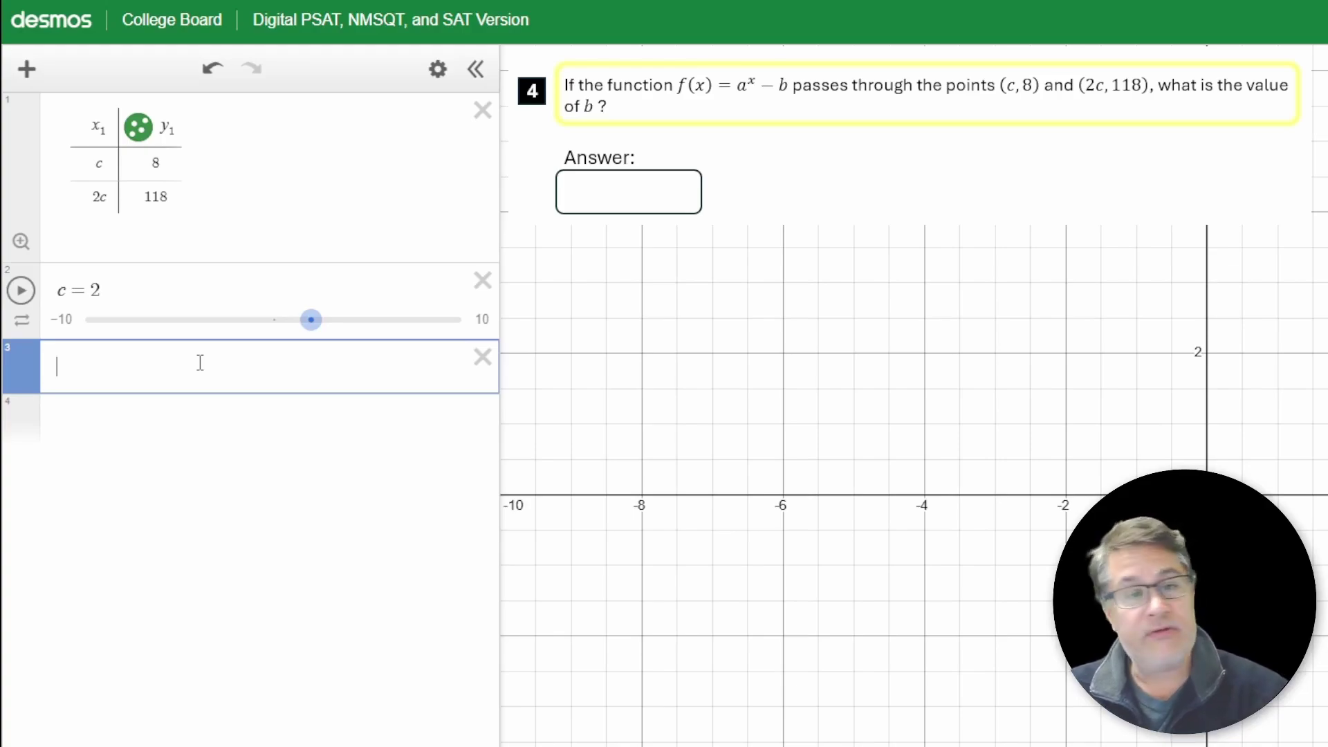
{"action": "type", "text": "y_1~"}
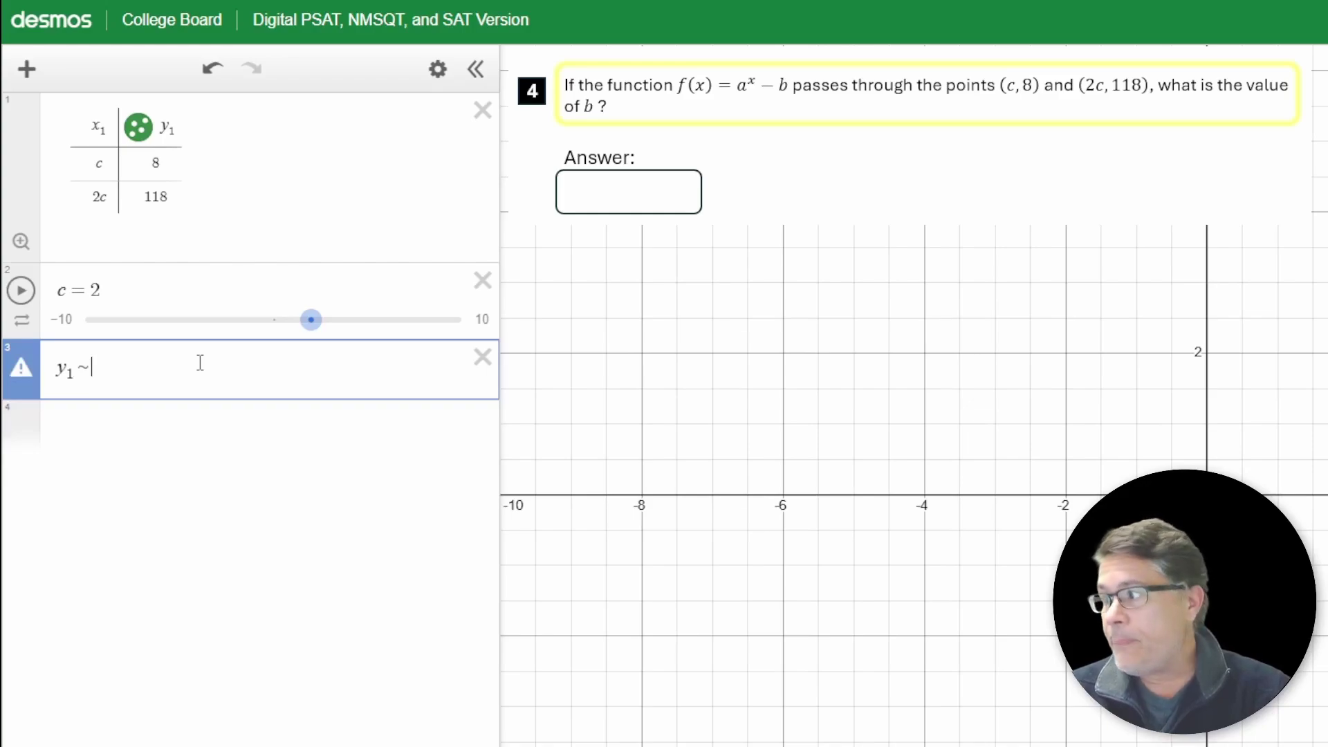
{"action": "type", "text": "z"}
{"action": "key", "text": "BackSpace"}
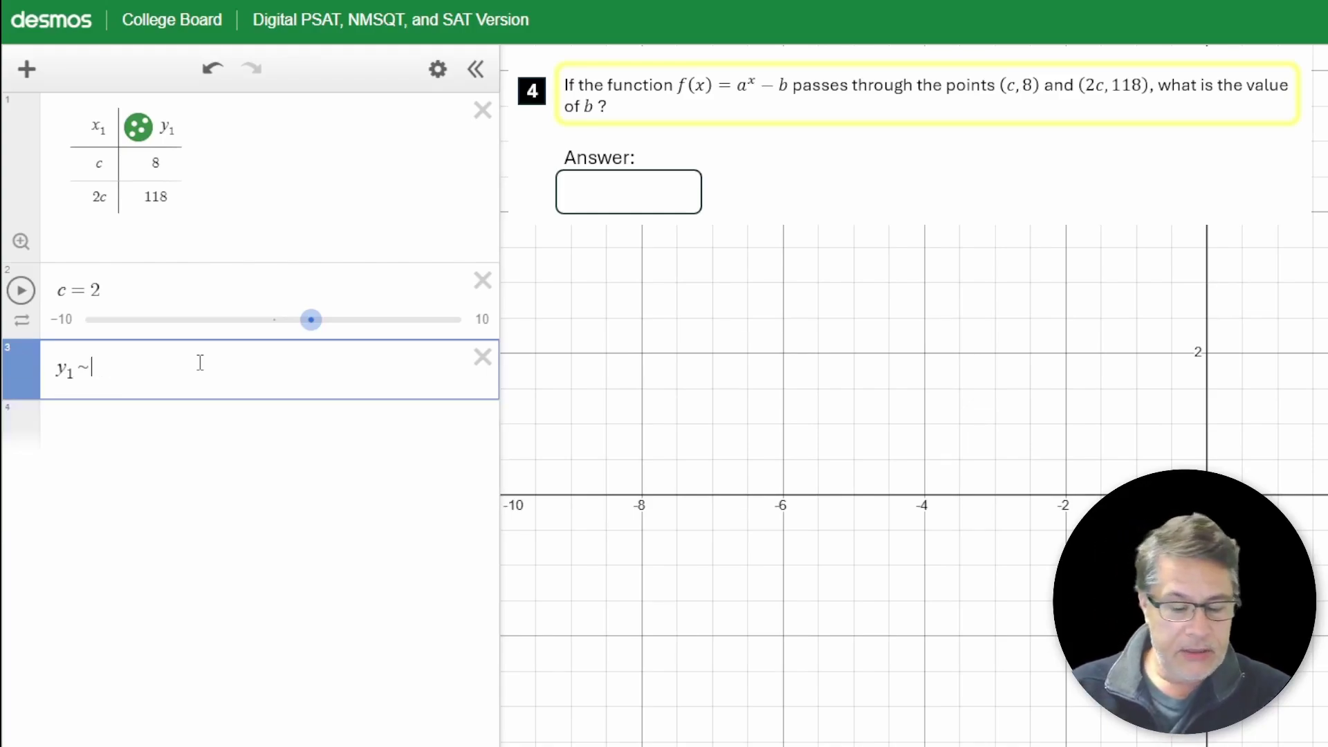
{"action": "type", "text": "a^x_1"}
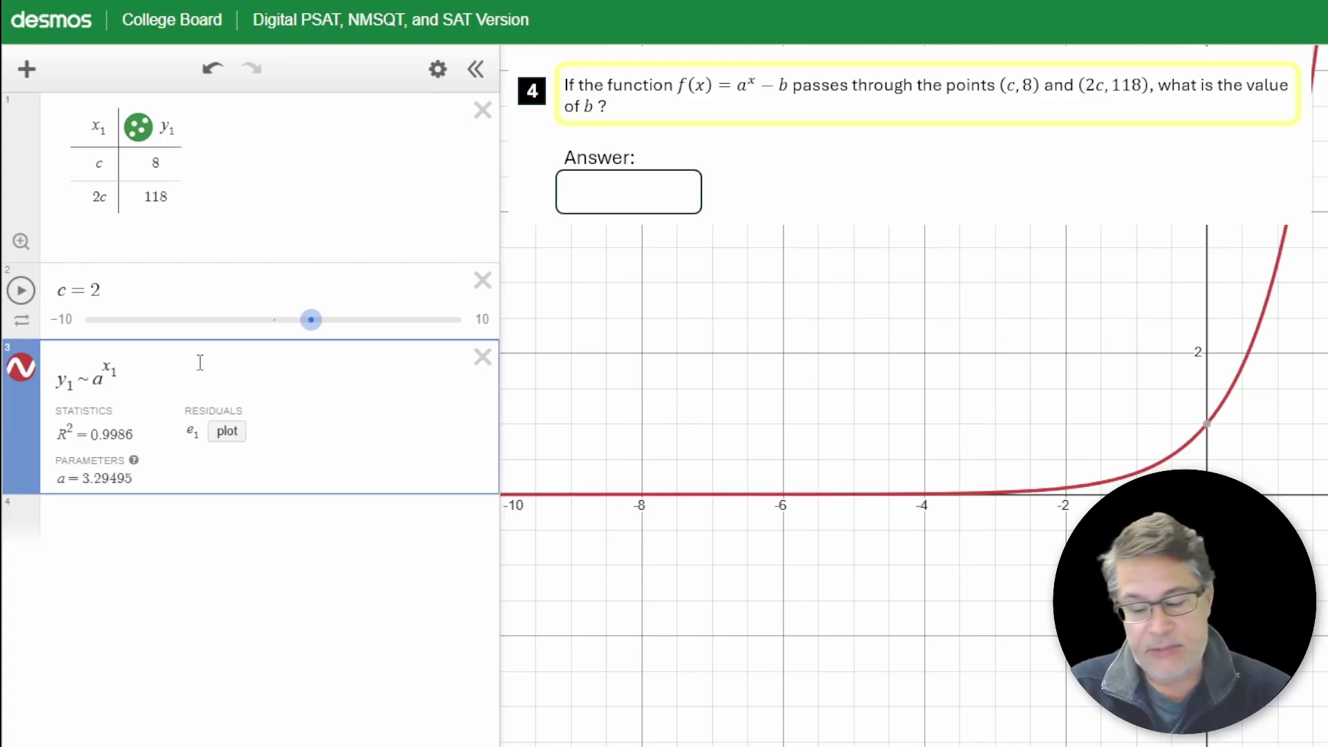
{"action": "key", "text": "Right"}
{"action": "type", "text": "-b"}
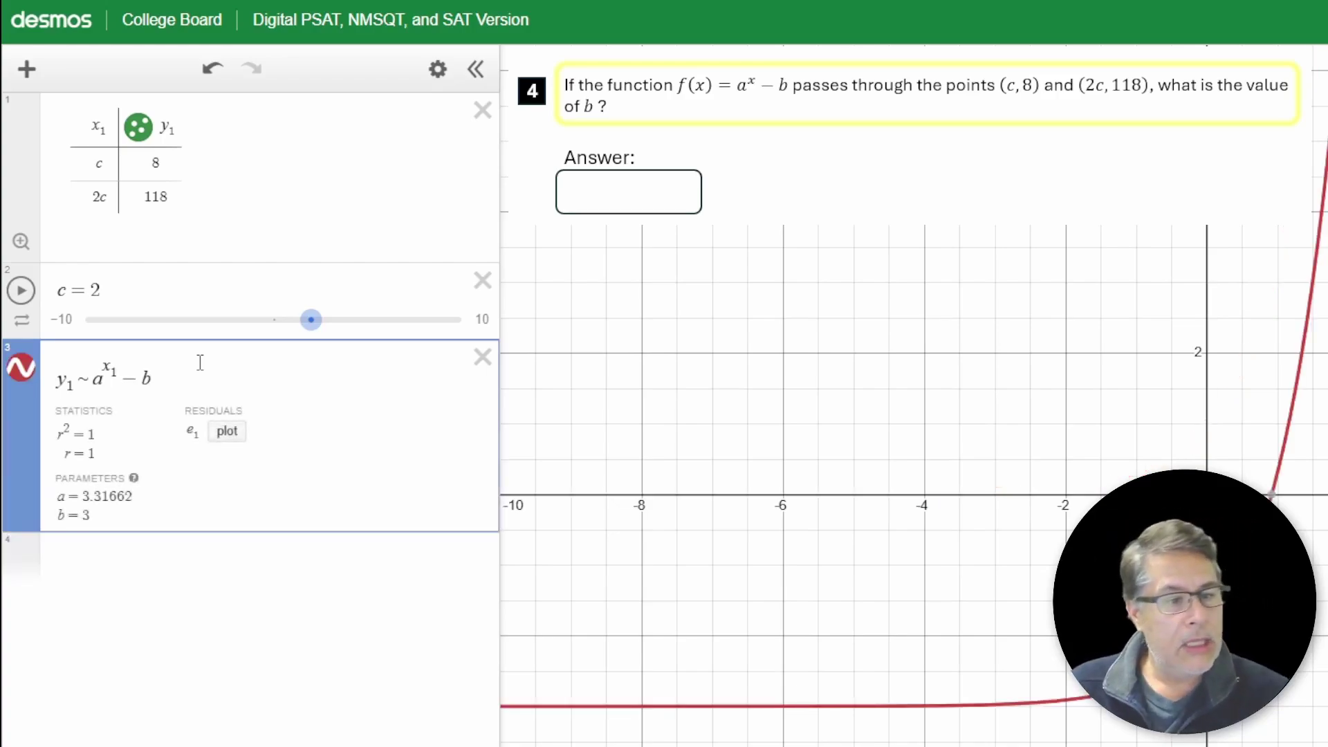
{"action": "left_click", "coordinate": [148, 546]}
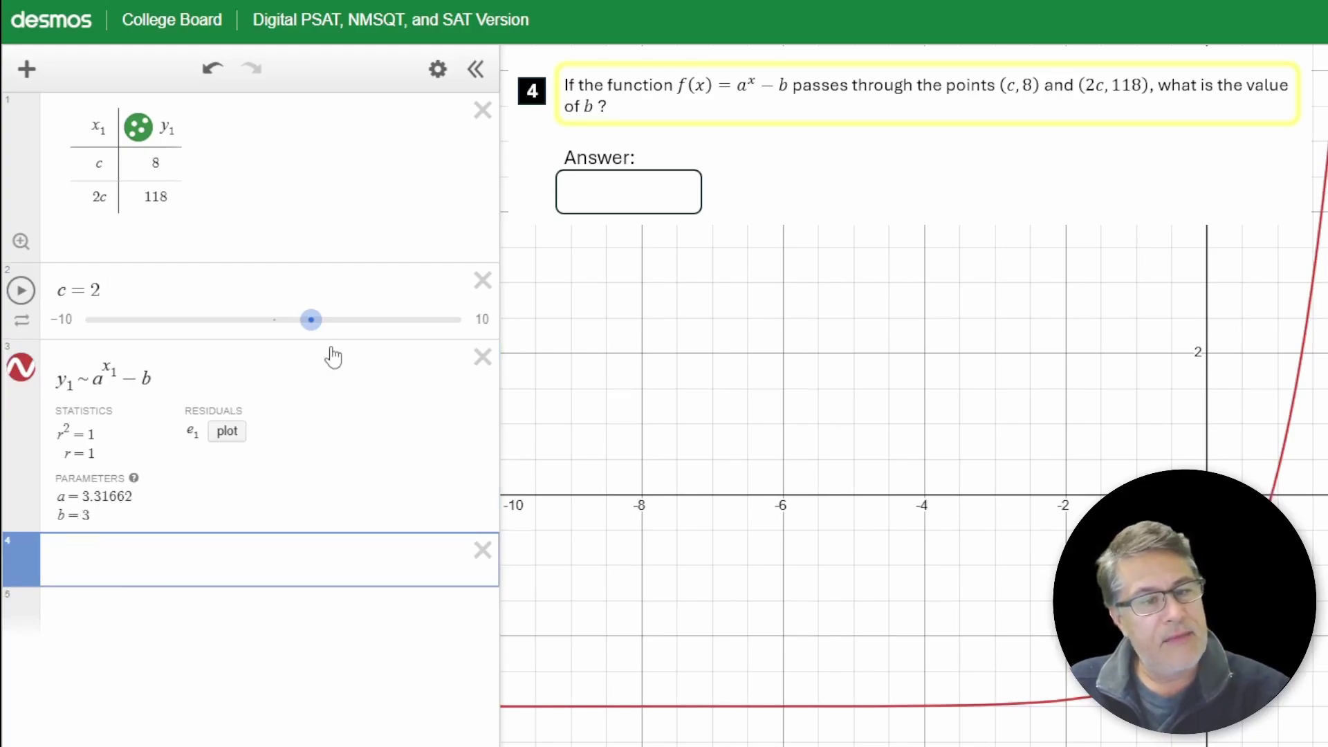
Vary the c slider to 3.3 and on to 5.7 to test the regression with other values of c.
{"action": "mouse_move", "coordinate": [314, 328]}
{"action": "left_mouse_down"}
{"action": "mouse_move", "coordinate": [401, 329]}
{"action": "mouse_move", "coordinate": [294, 330]}
{"action": "mouse_move", "coordinate": [392, 342]}
{"action": "mouse_move", "coordinate": [435, 325]}
{"action": "mouse_move", "coordinate": [266, 320]}
{"action": "mouse_move", "coordinate": [335, 322]}
{"action": "left_mouse_up"}
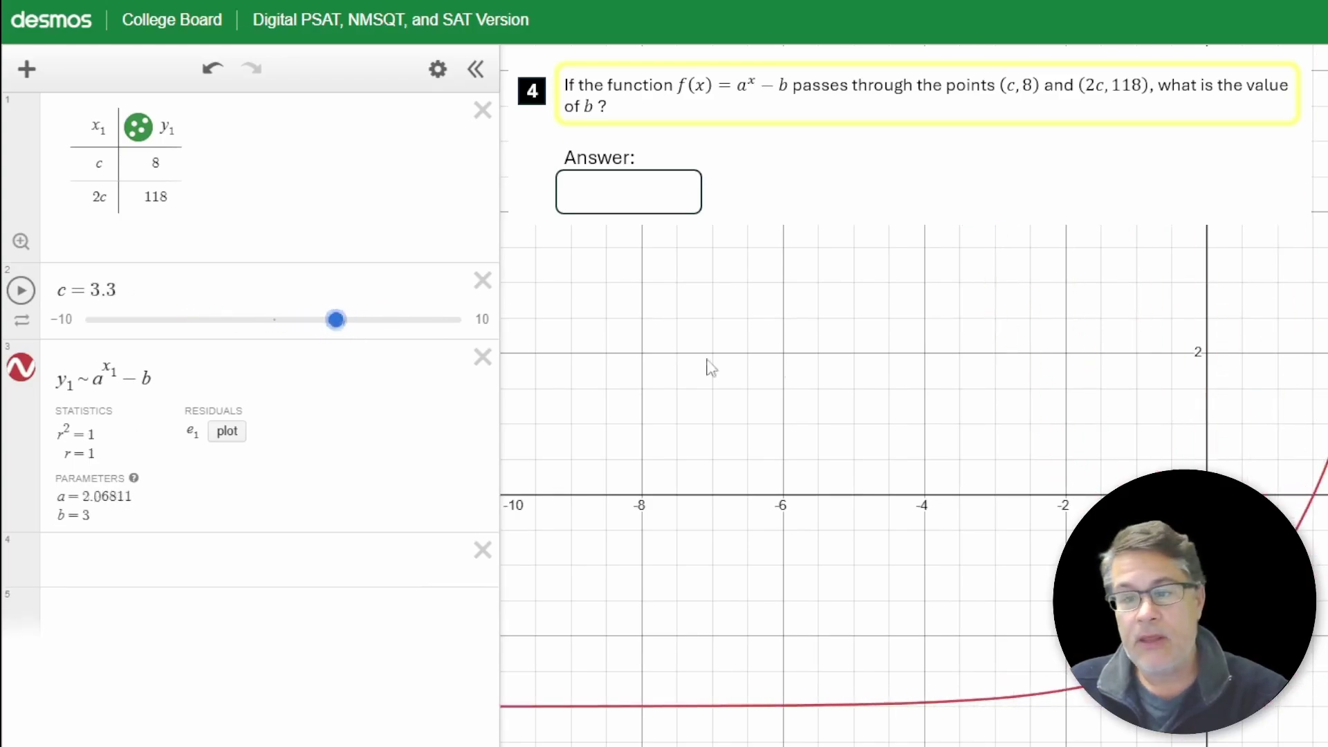
{"action": "scroll", "coordinate": [982, 343], "scroll_direction": "down", "scroll_amount": 3}
{"action": "scroll", "coordinate": [948, 334], "scroll_direction": "down", "scroll_amount": 3}
{"action": "left_click_drag", "start_coordinate": [935, 352], "coordinate": [762, 394]}
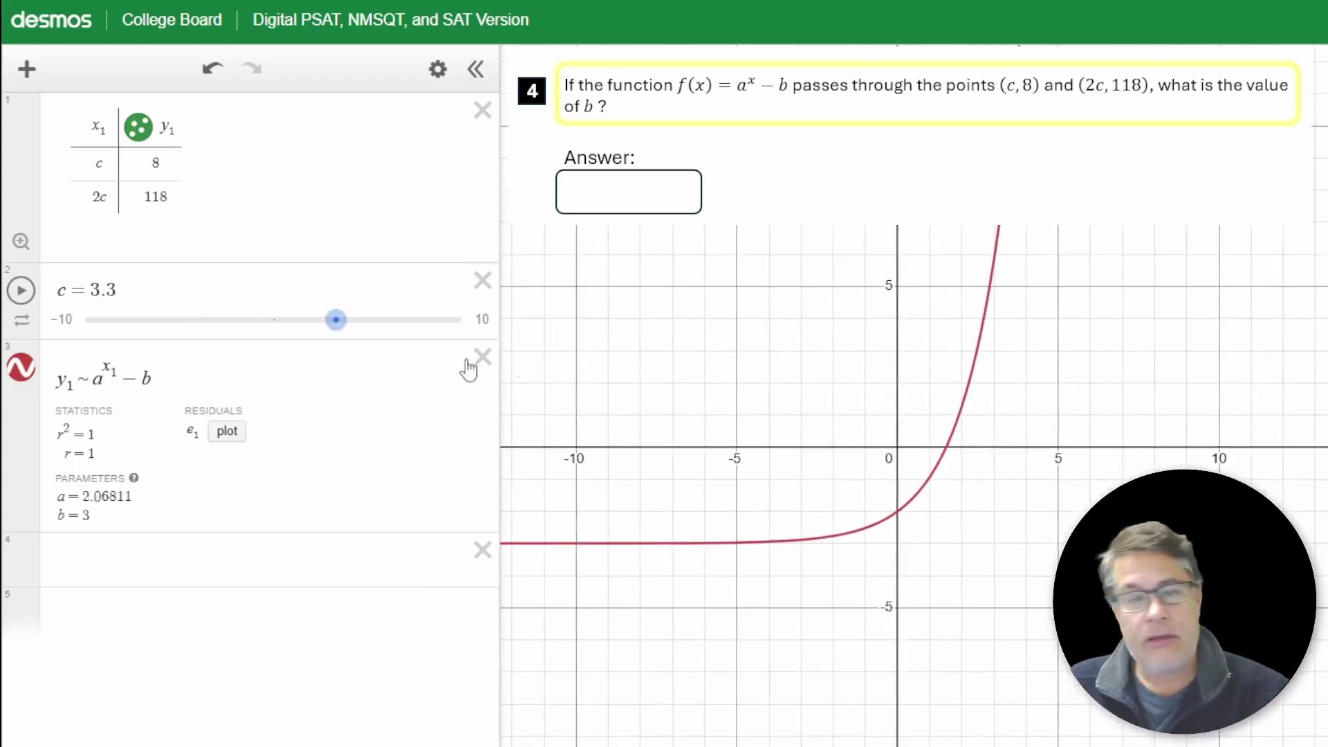
{"action": "left_click_drag", "start_coordinate": [336, 325], "coordinate": [380, 335]}
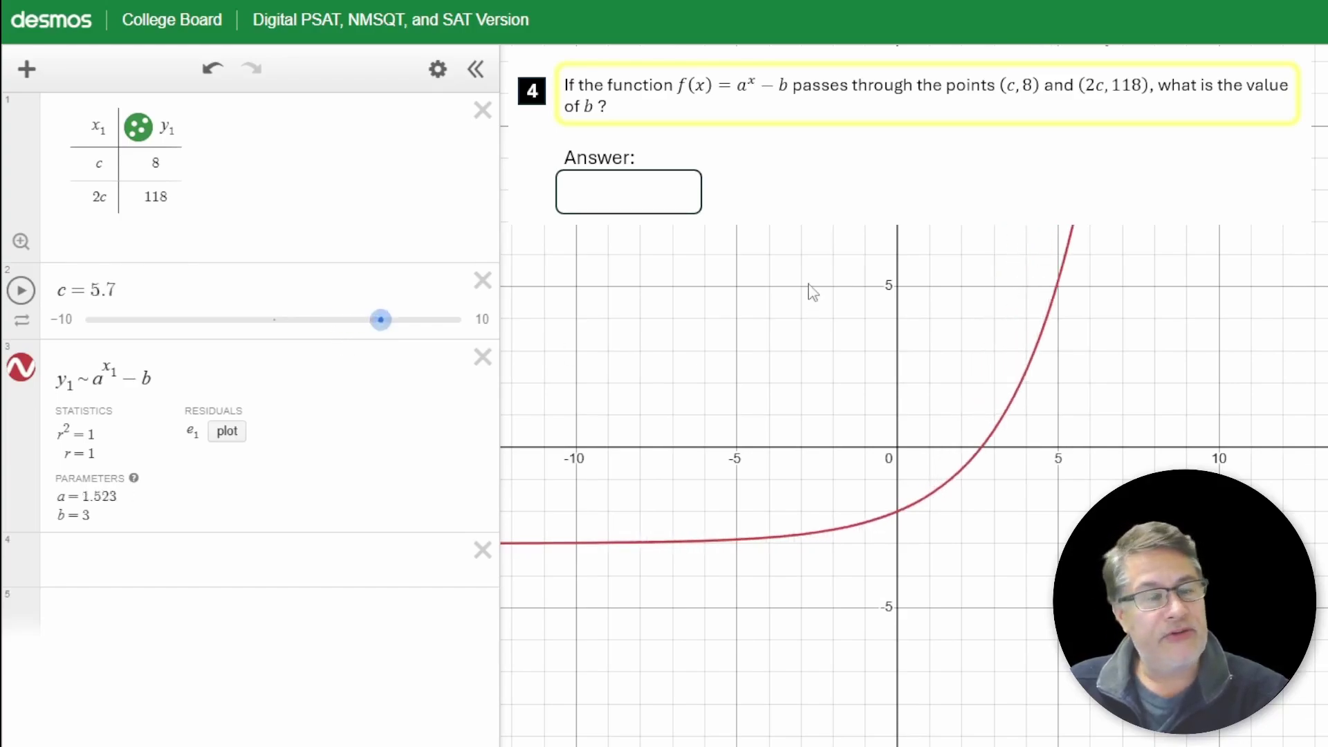
Inspect the coordinates of the two table points on the regression curve.
{"action": "left_click_drag", "start_coordinate": [807, 290], "coordinate": [764, 476]}
{"action": "left_click", "coordinate": [1033, 378]}
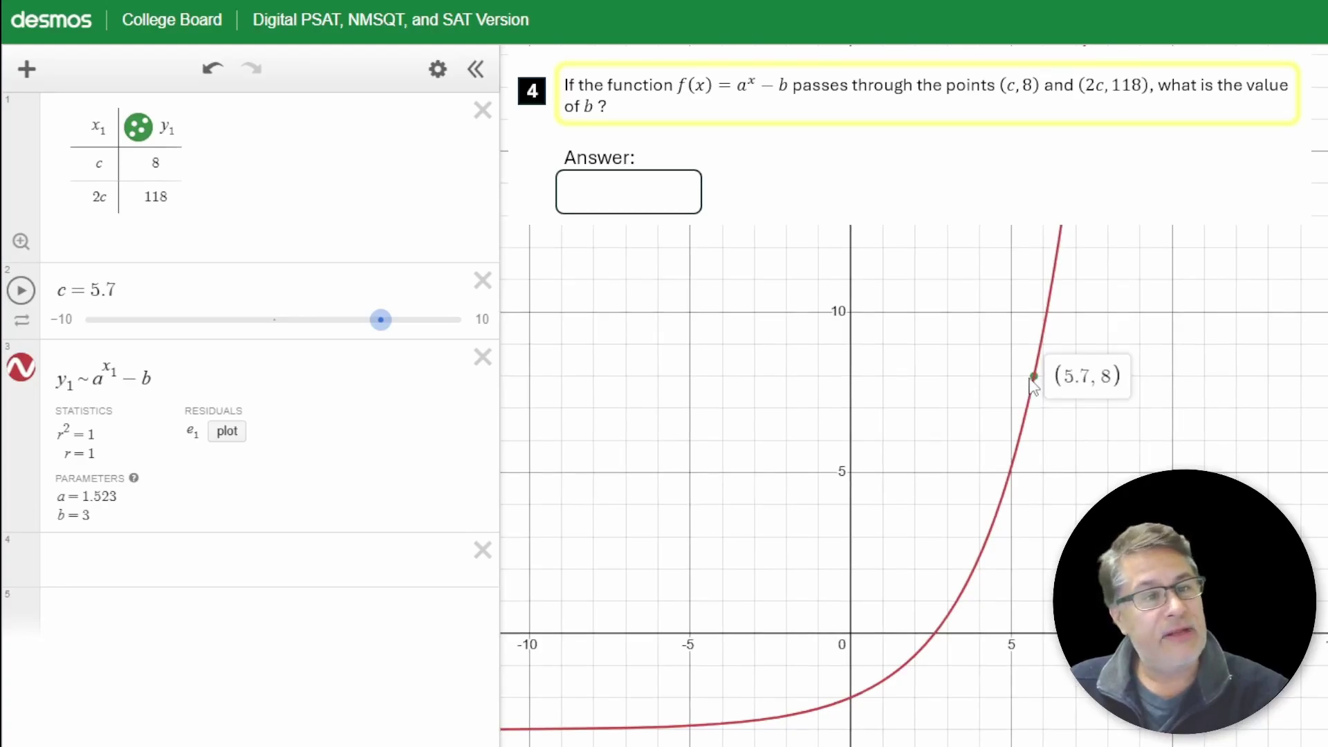
{"action": "scroll", "coordinate": [1023, 260], "scroll_direction": "down", "scroll_amount": 10}
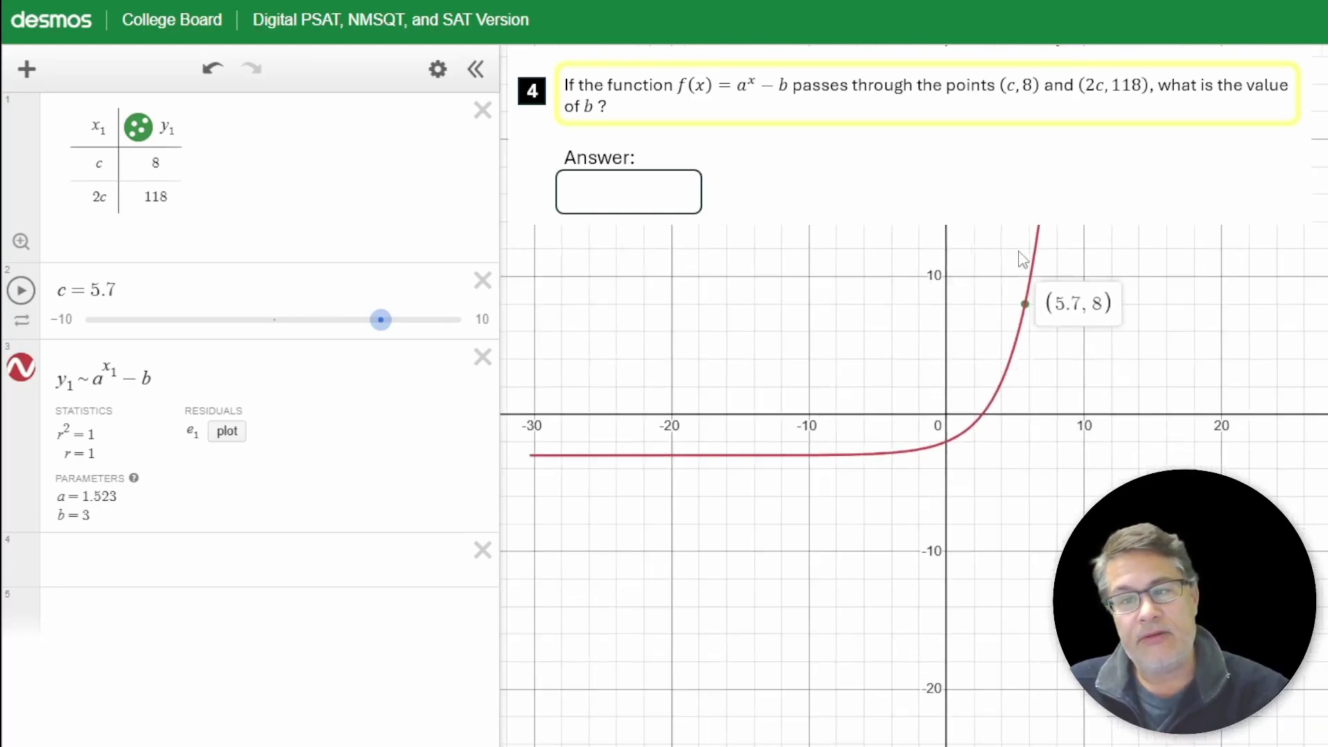
{"action": "left_click_drag", "start_coordinate": [905, 242], "coordinate": [870, 623]}
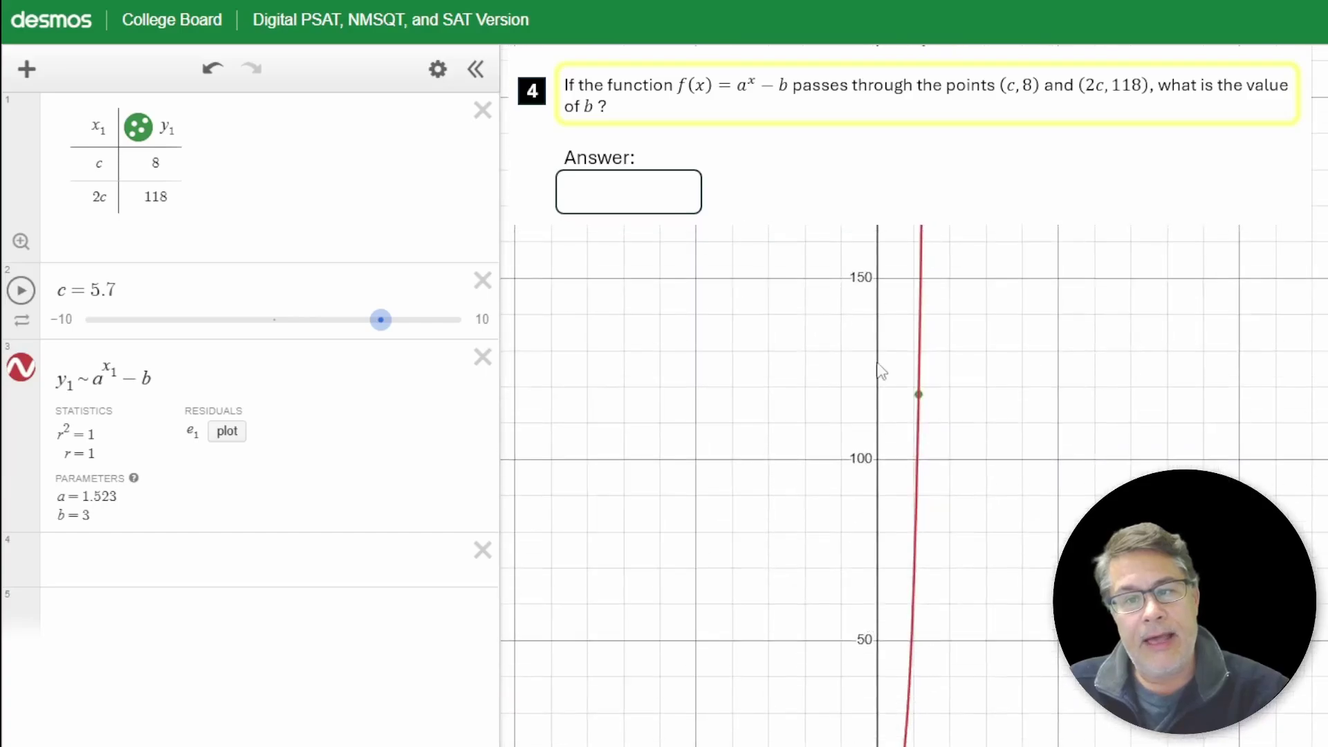
{"action": "left_click", "coordinate": [919, 396]}
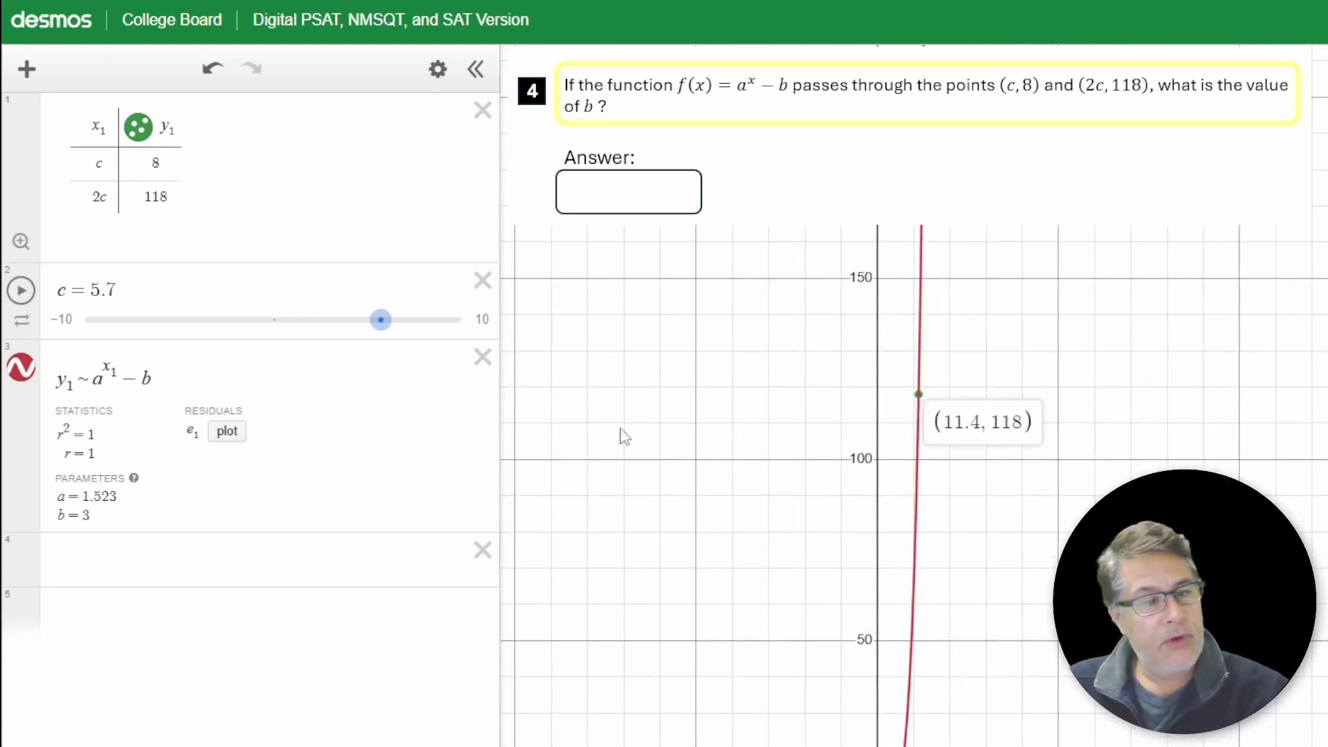
{"action": "left_click", "coordinate": [383, 551]}
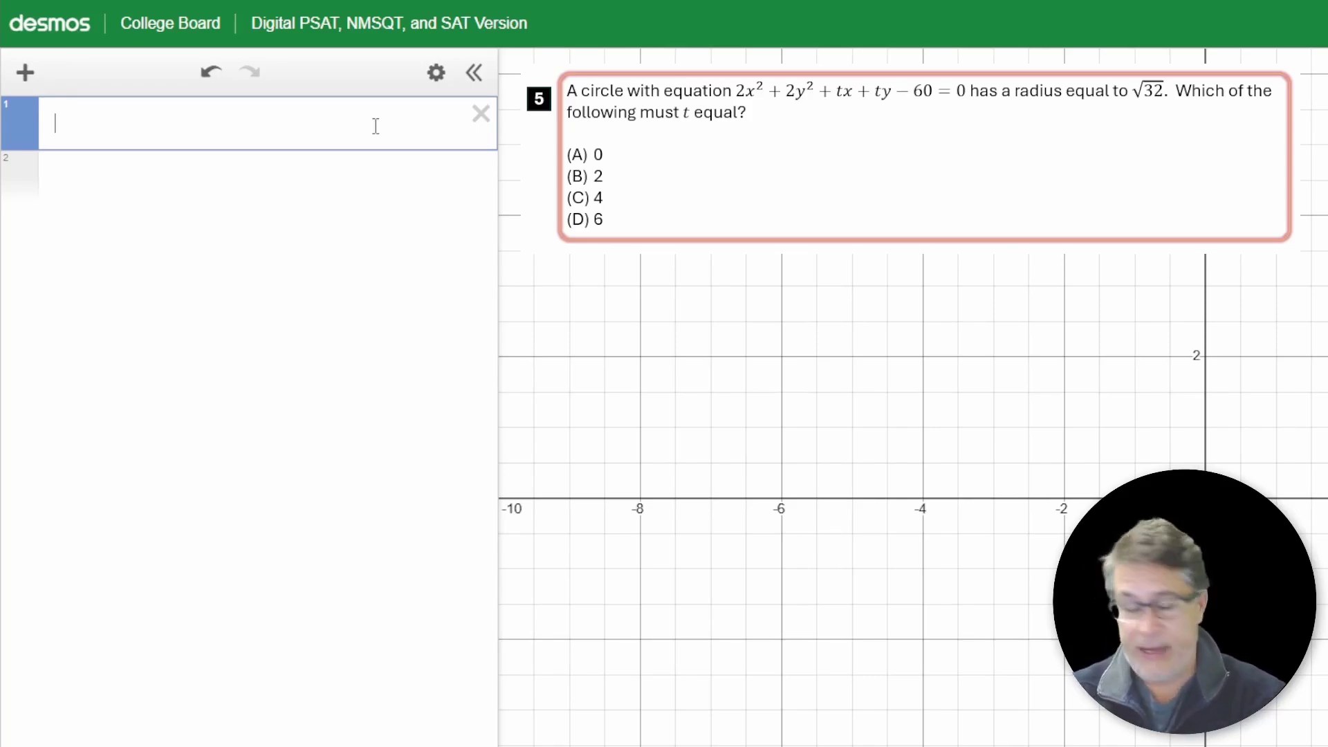
Graph the circle 2x^2 + 2y^2 + tx + ty - 60 = 0 for question 5 and add a slider for t.
{"action": "type", "text": "2x^2"}
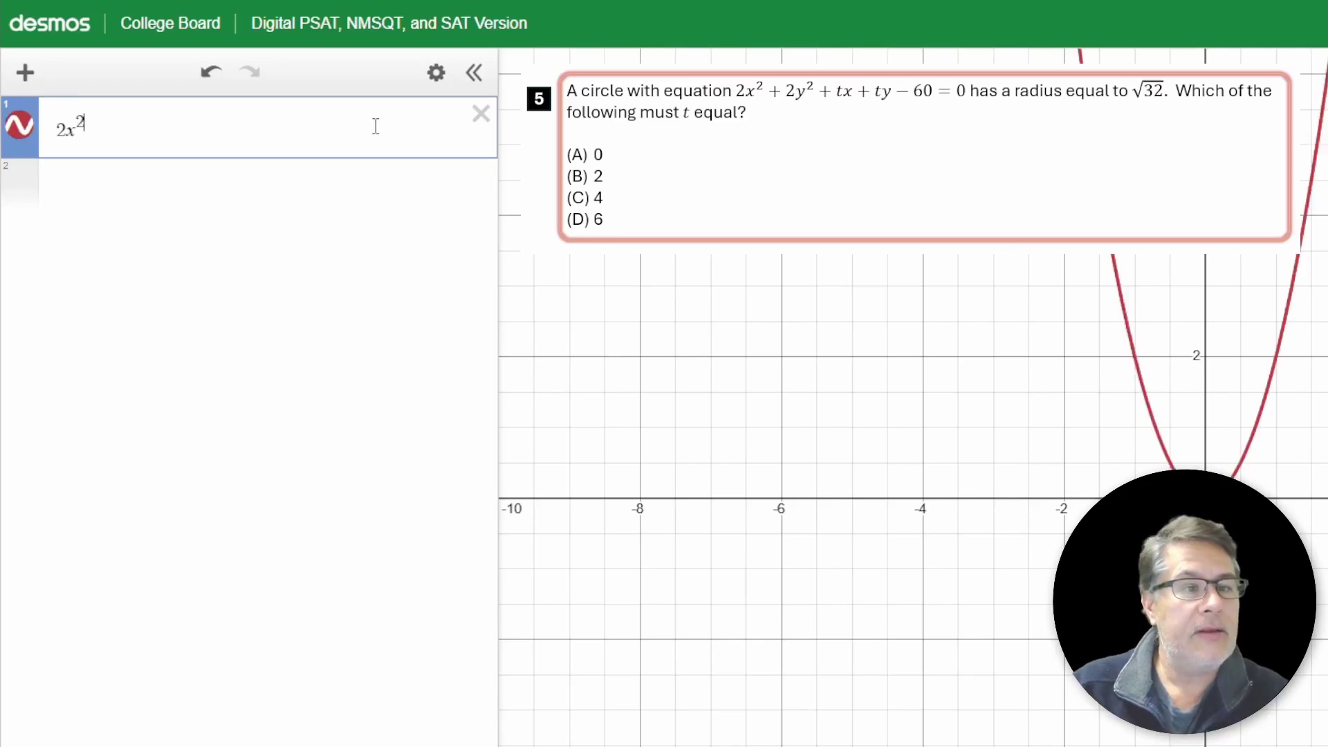
{"action": "key", "text": "Right"}
{"action": "type", "text": "+2y^2"}
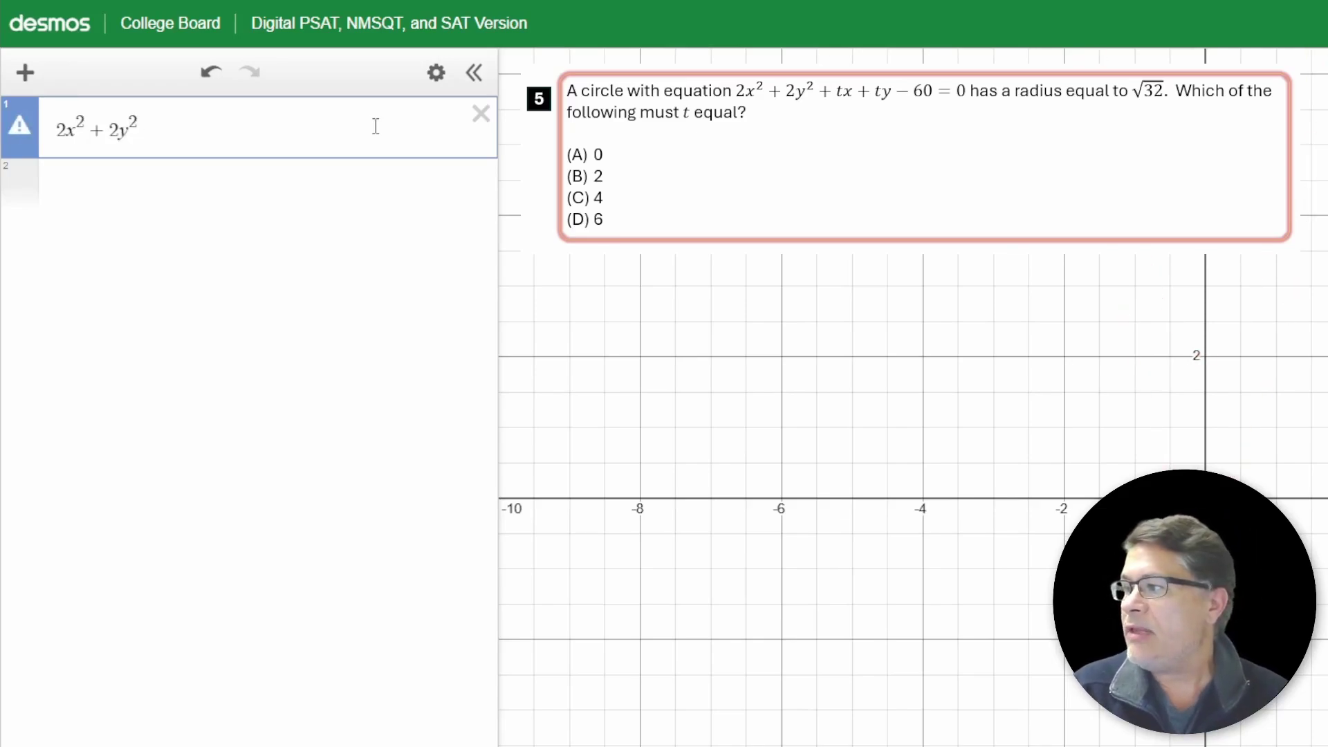
{"action": "key", "text": "Right"}
{"action": "type", "text": "+tx+"}
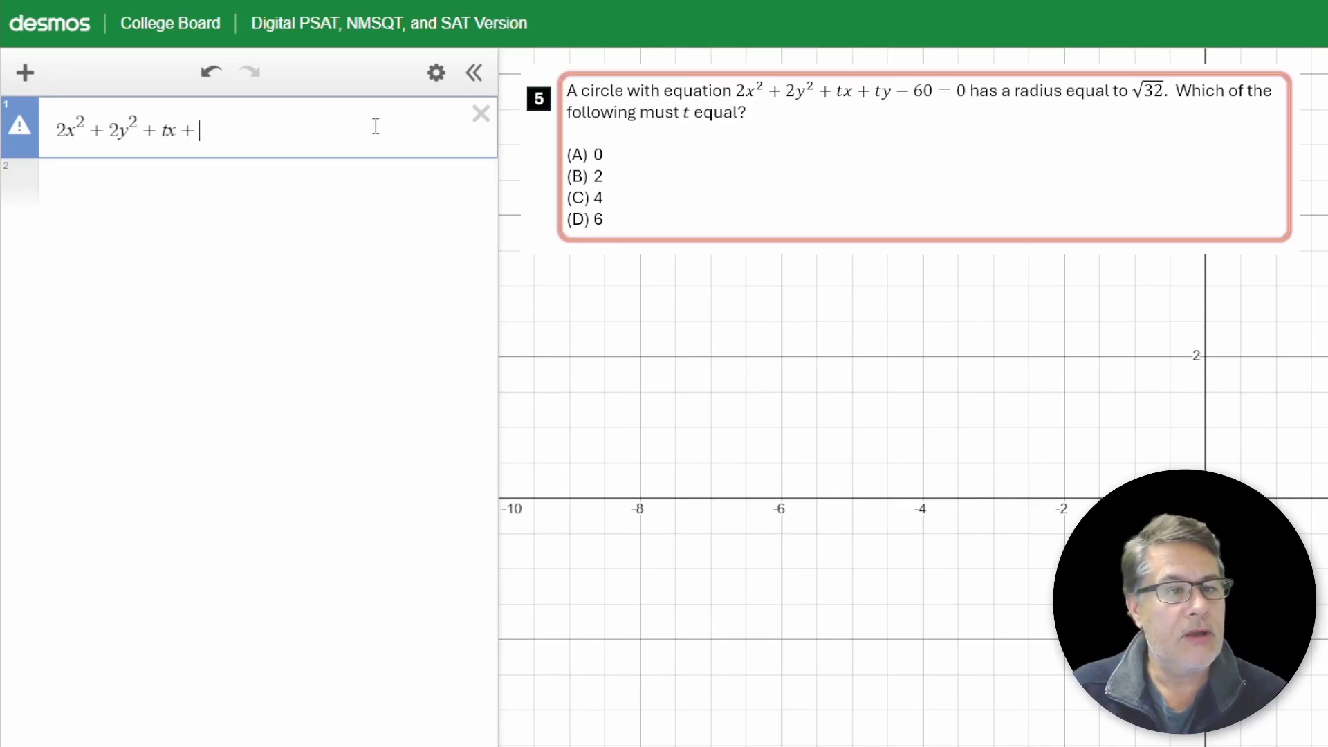
{"action": "type", "text": "ty-60=0"}
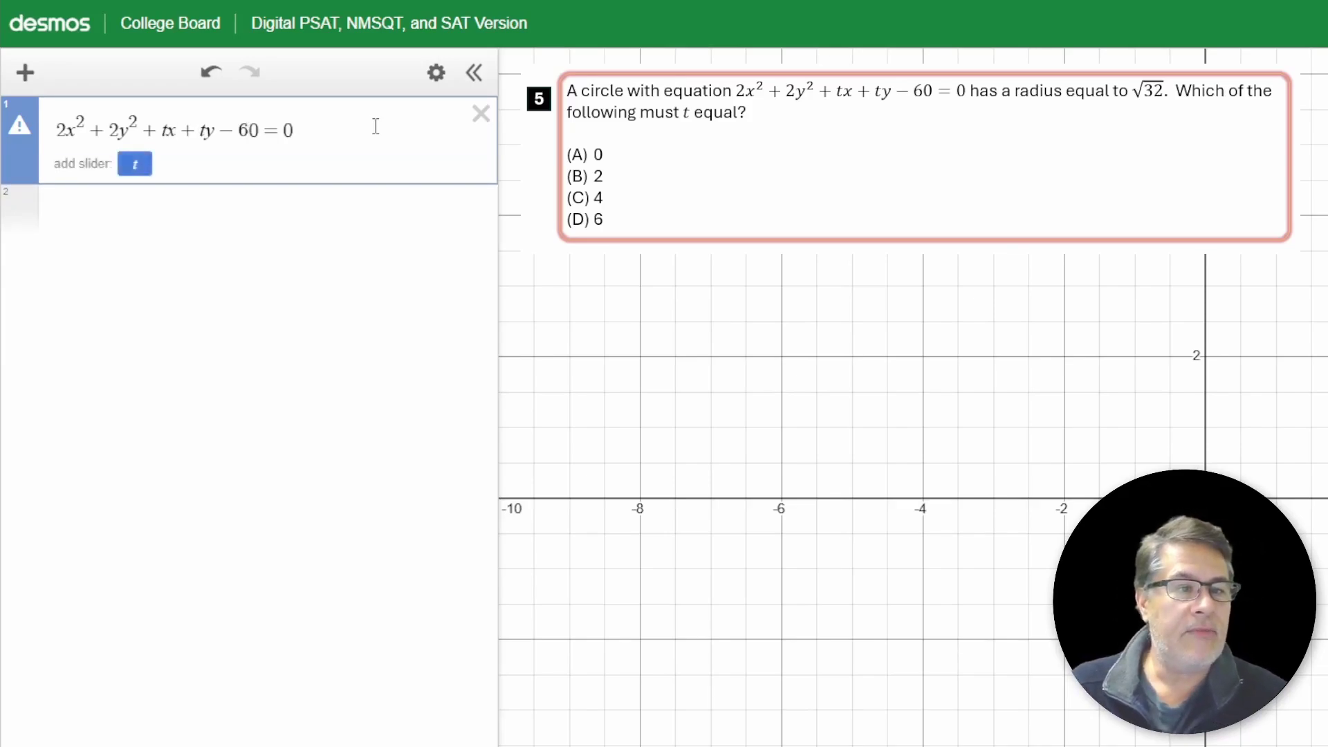
{"action": "left_click", "coordinate": [133, 165]}
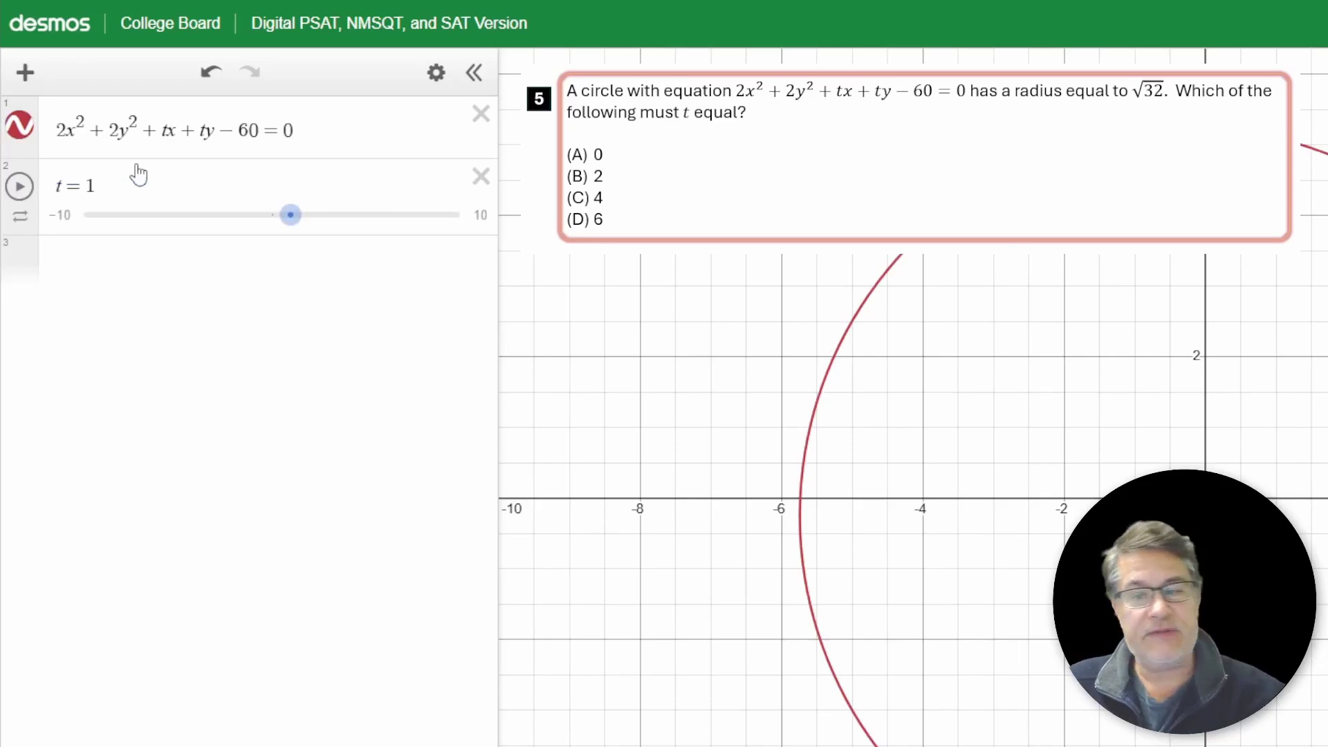
Set t to 0, the value of answer choice A, with the whole circle in view.
{"action": "left_click_drag", "start_coordinate": [1077, 380], "coordinate": [780, 432]}
{"action": "scroll", "coordinate": [903, 371], "scroll_direction": "down", "scroll_amount": 3}
{"action": "scroll", "coordinate": [903, 377], "scroll_direction": "down", "scroll_amount": 3}
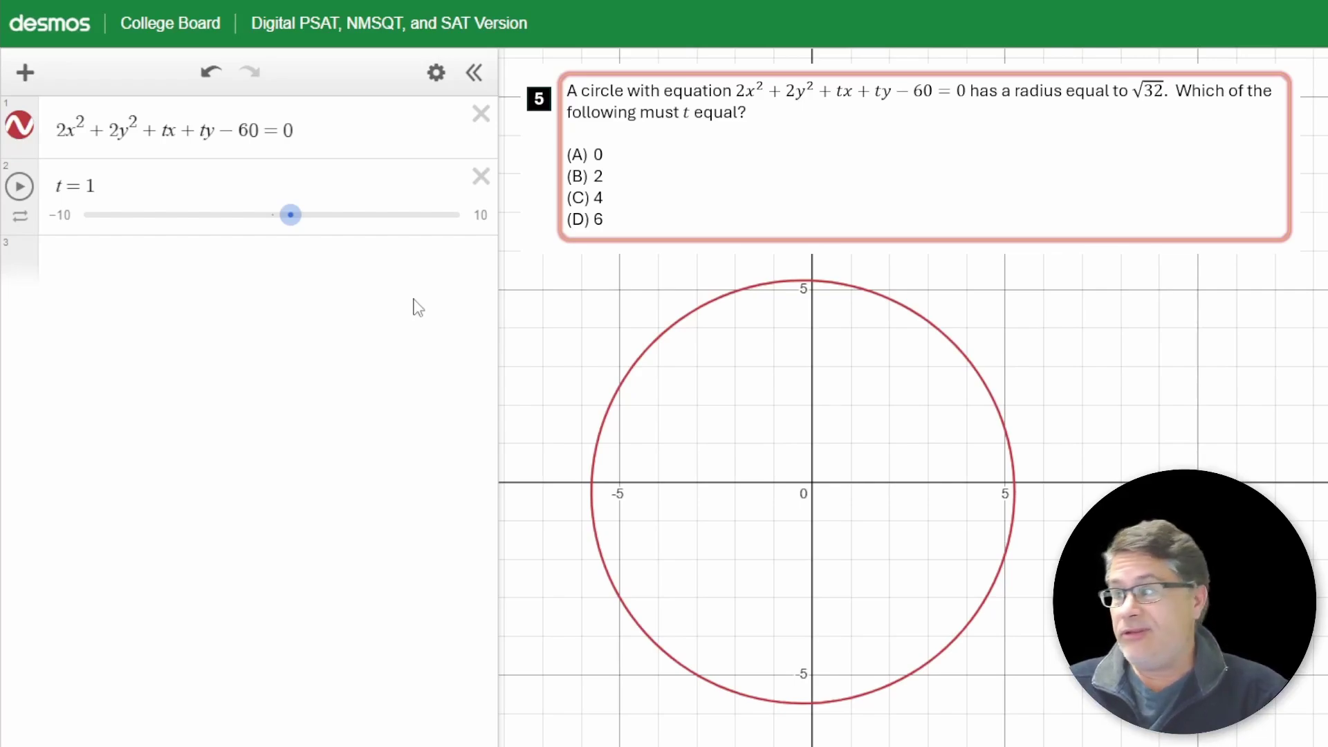
{"action": "left_click", "coordinate": [181, 183]}
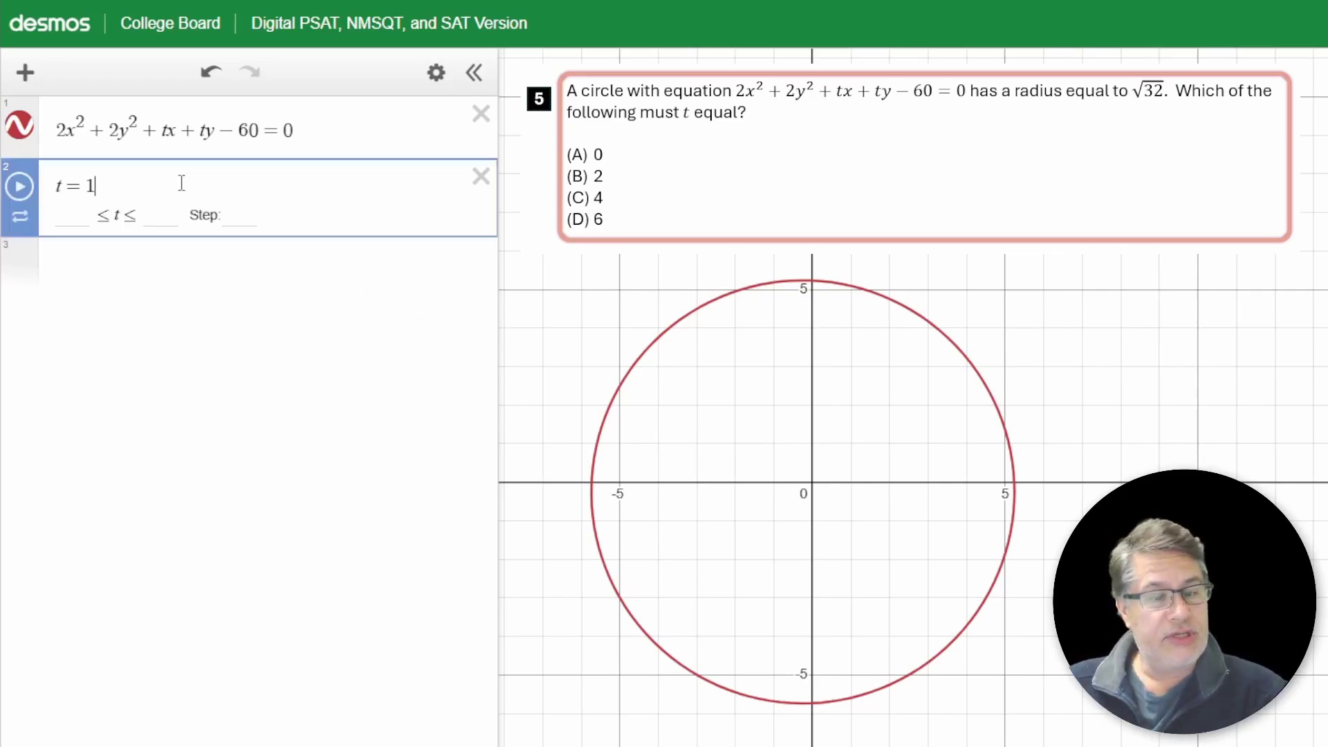
{"action": "key", "text": "BackSpace"}
{"action": "type", "text": "0"}
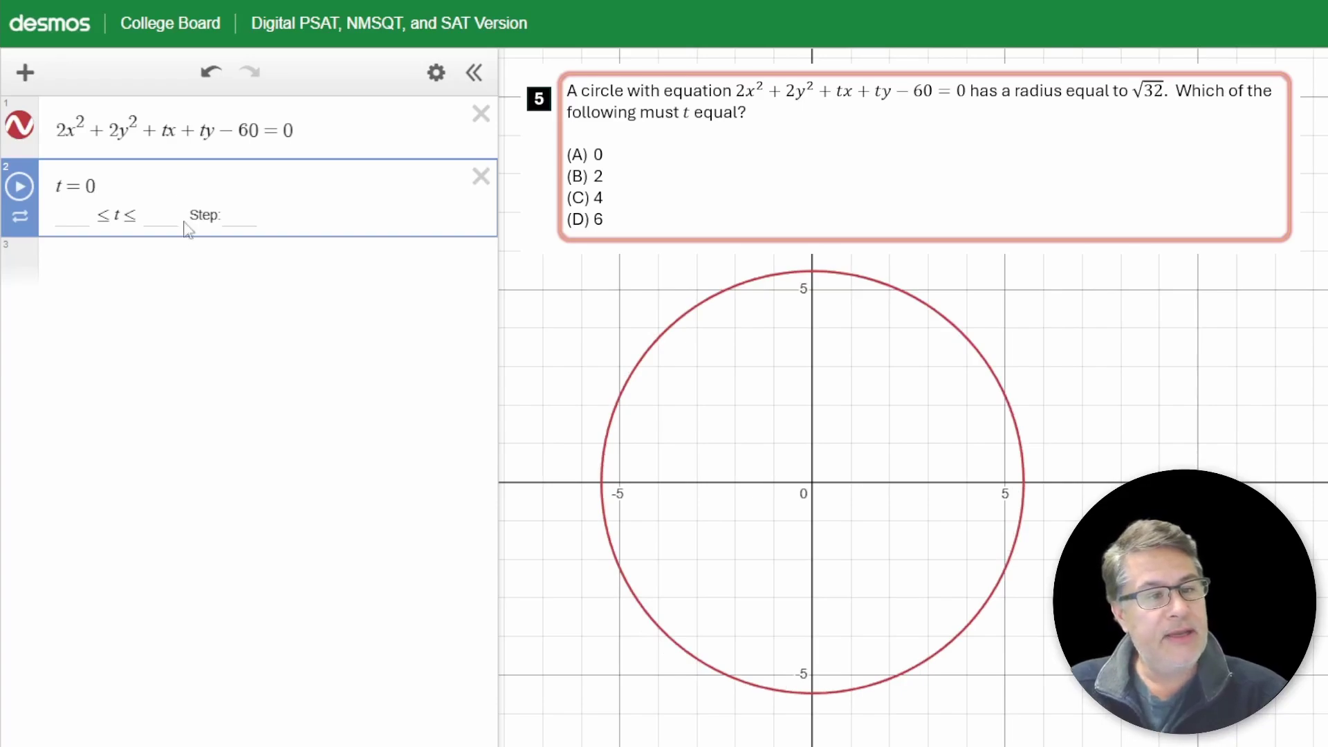
Try the t slider at 1.4 and reset t to 0.
{"action": "left_click", "coordinate": [193, 256]}
{"action": "left_click_drag", "start_coordinate": [280, 228], "coordinate": [306, 239]}
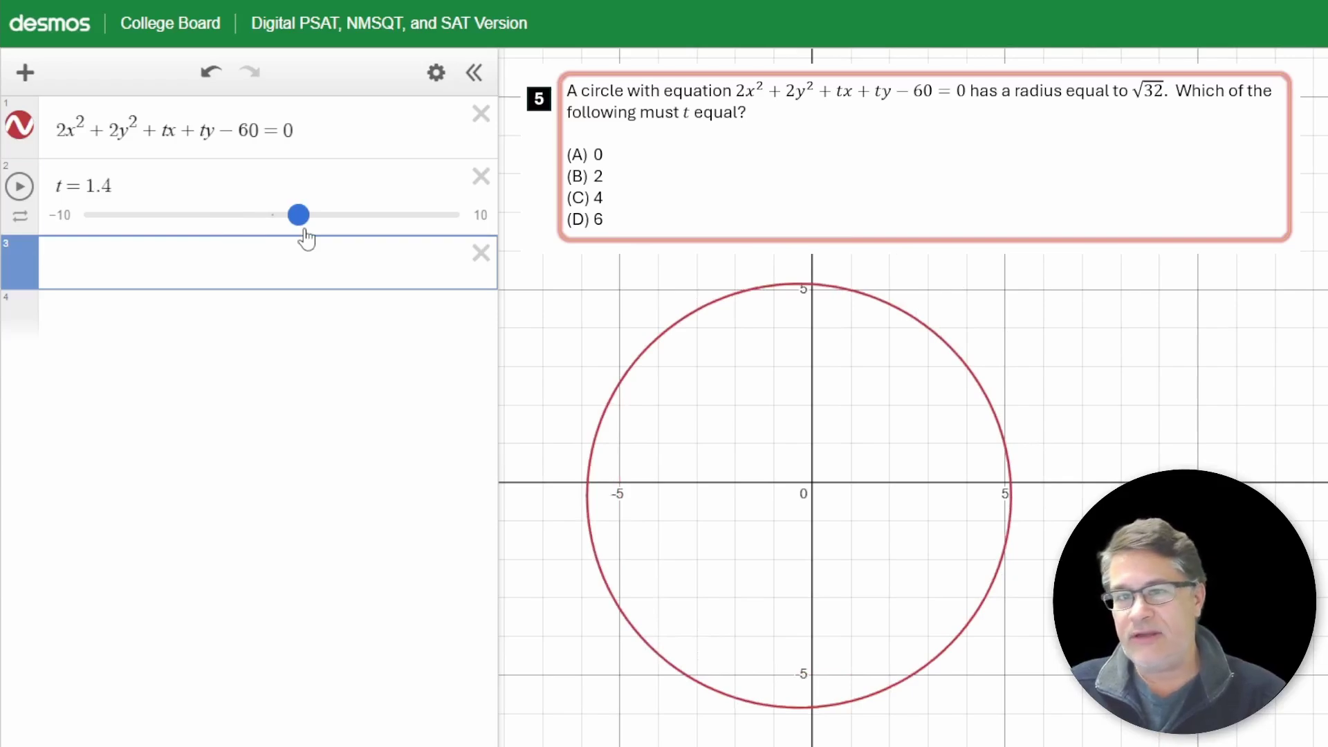
{"action": "left_click", "coordinate": [172, 193]}
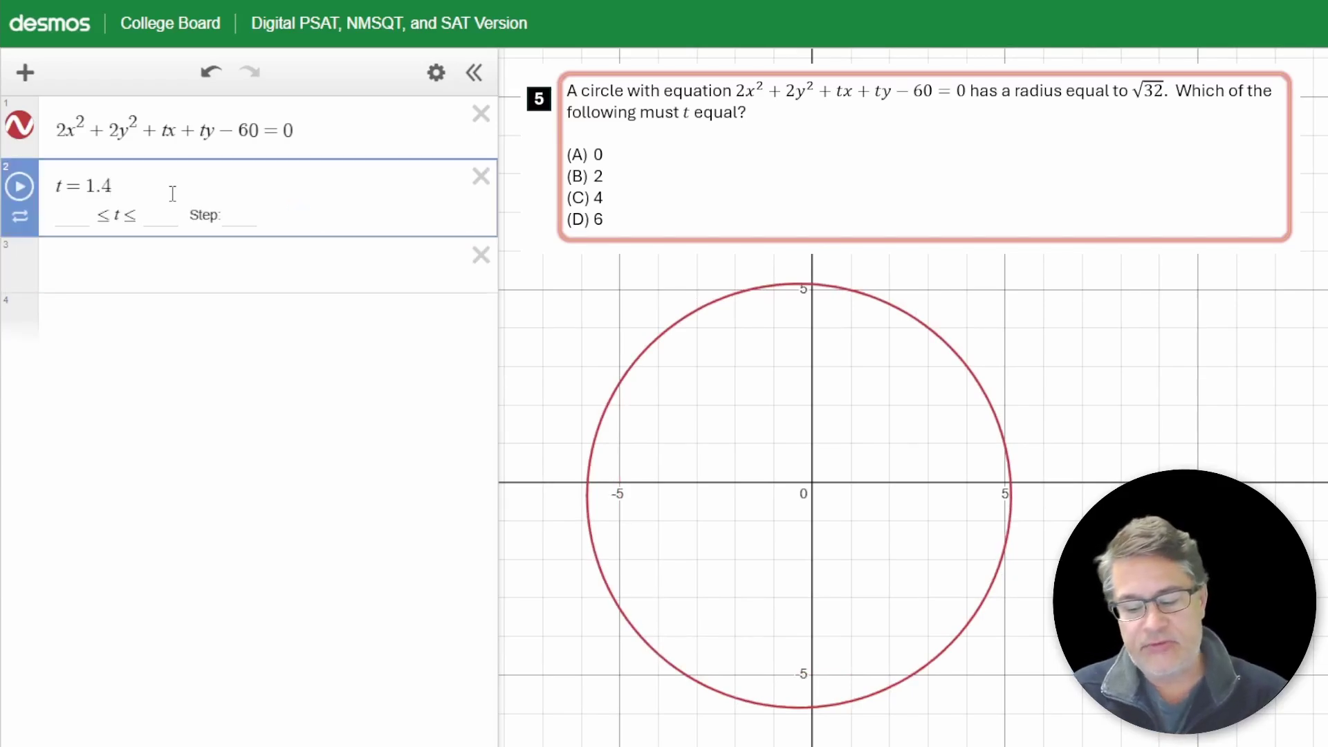
{"action": "key", "text": "BackSpace"}
{"action": "key", "text": "BackSpace"}
{"action": "key", "text": "BackSpace"}
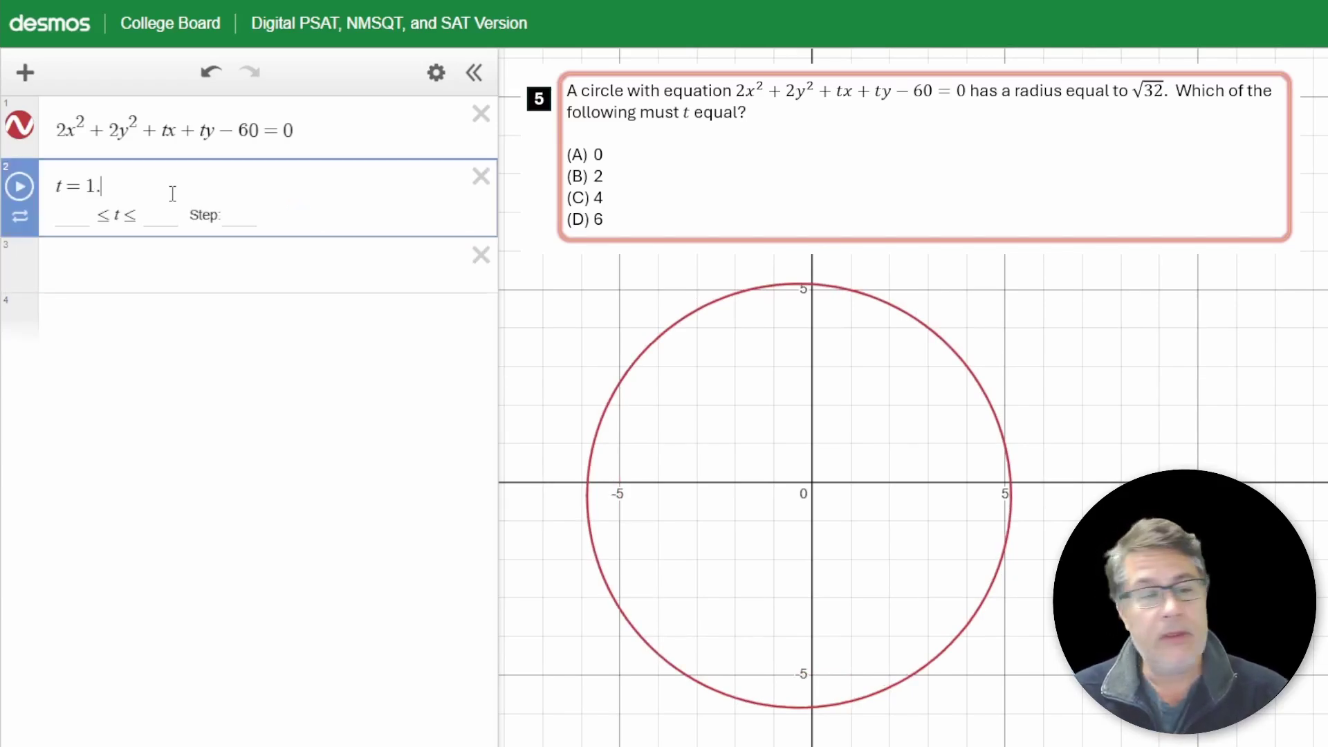
{"action": "type", "text": "0"}
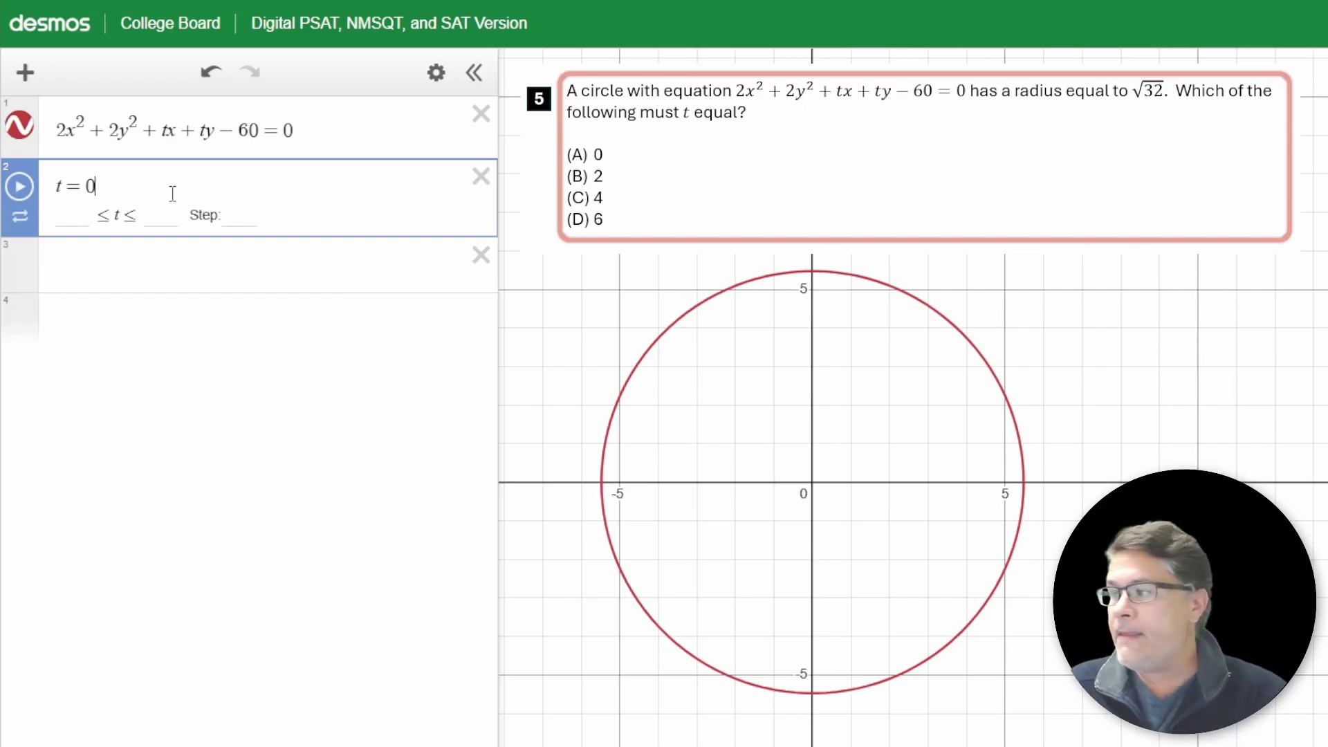
Inspect the coordinates of the circle's highest and lowest points on the y-axis for t = 0.
{"action": "left_click", "coordinate": [178, 265]}
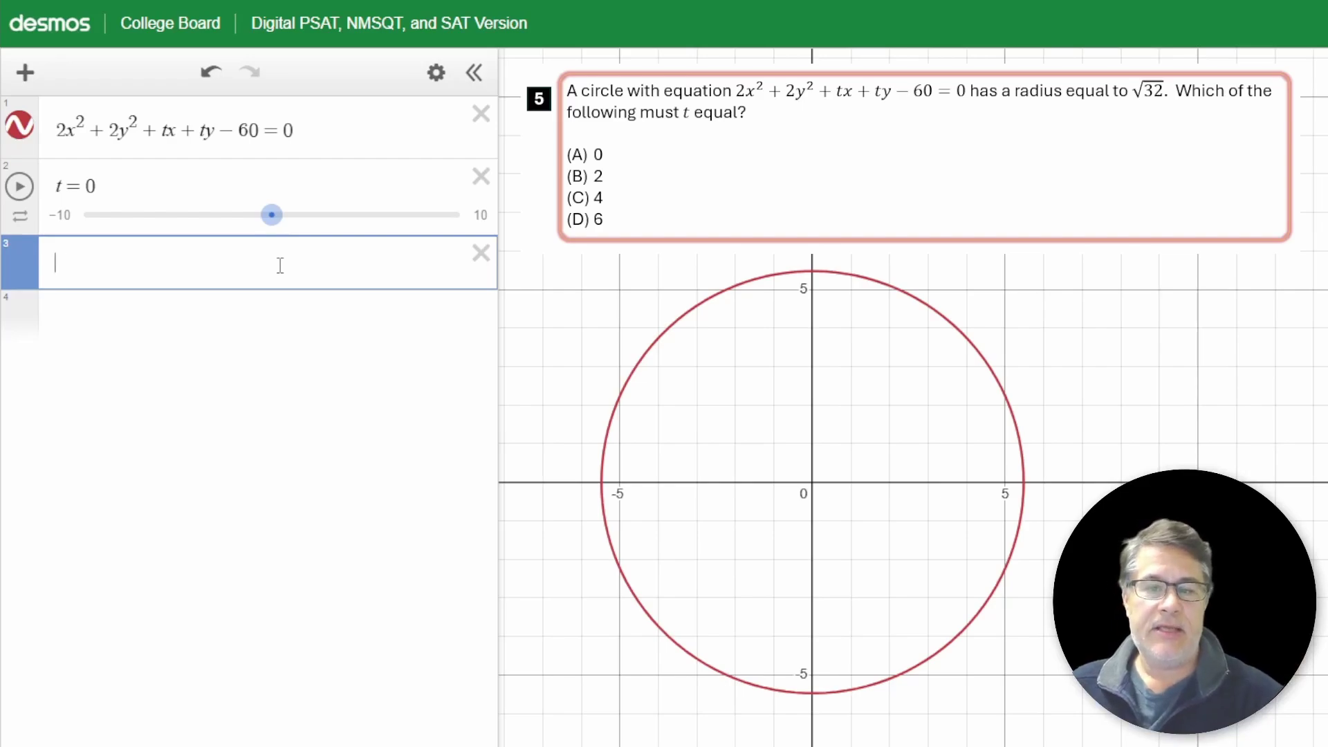
{"action": "left_click", "coordinate": [812, 275]}
{"action": "left_click", "coordinate": [814, 273]}
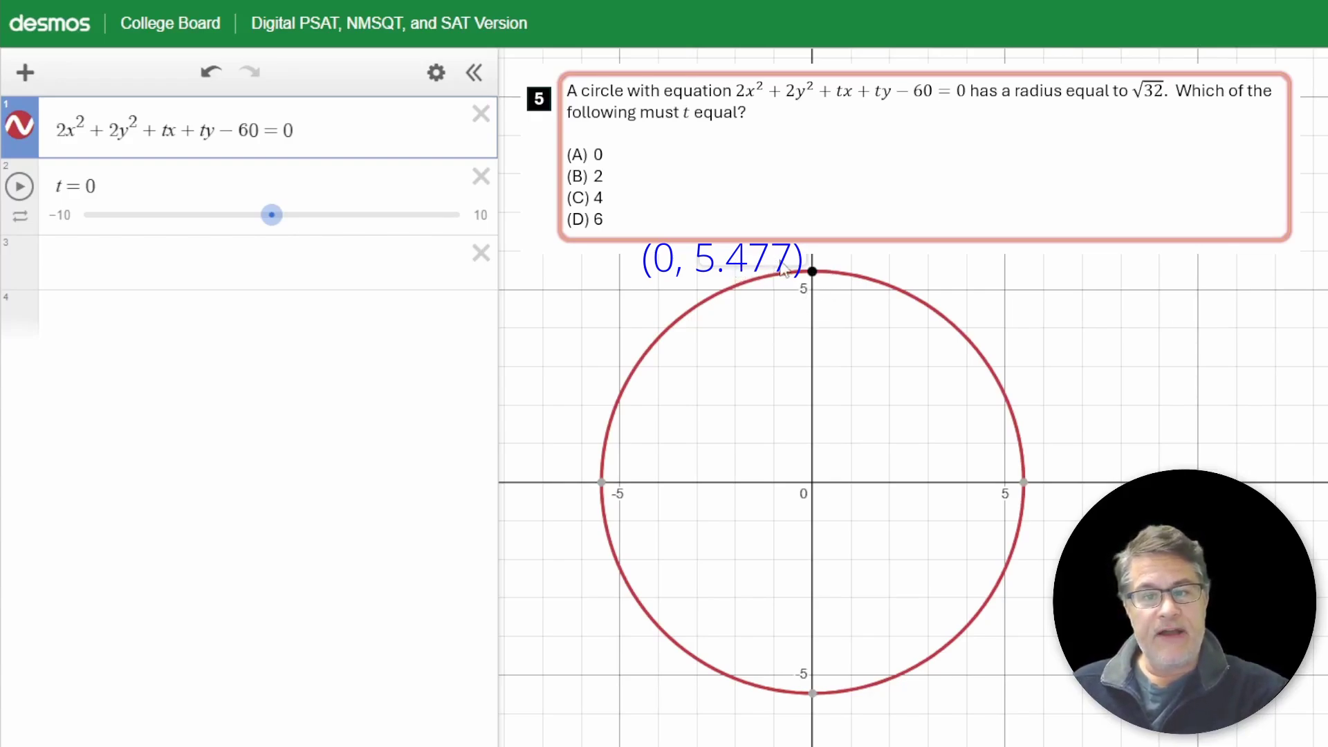
{"action": "left_click", "coordinate": [814, 698]}
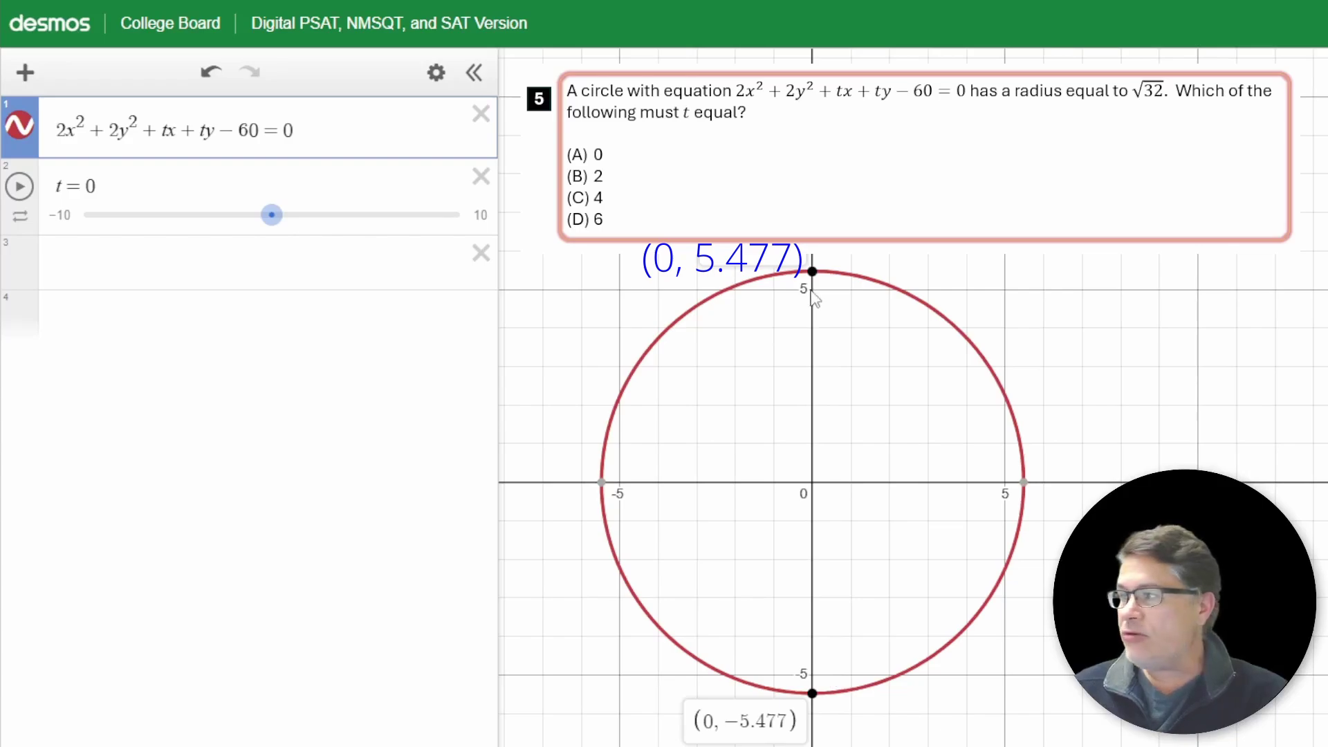
Evaluate √32 in the empty third expression for comparison with the circle's radius.
{"action": "left_click", "coordinate": [372, 269]}
{"action": "type", "text": "sqrt"}
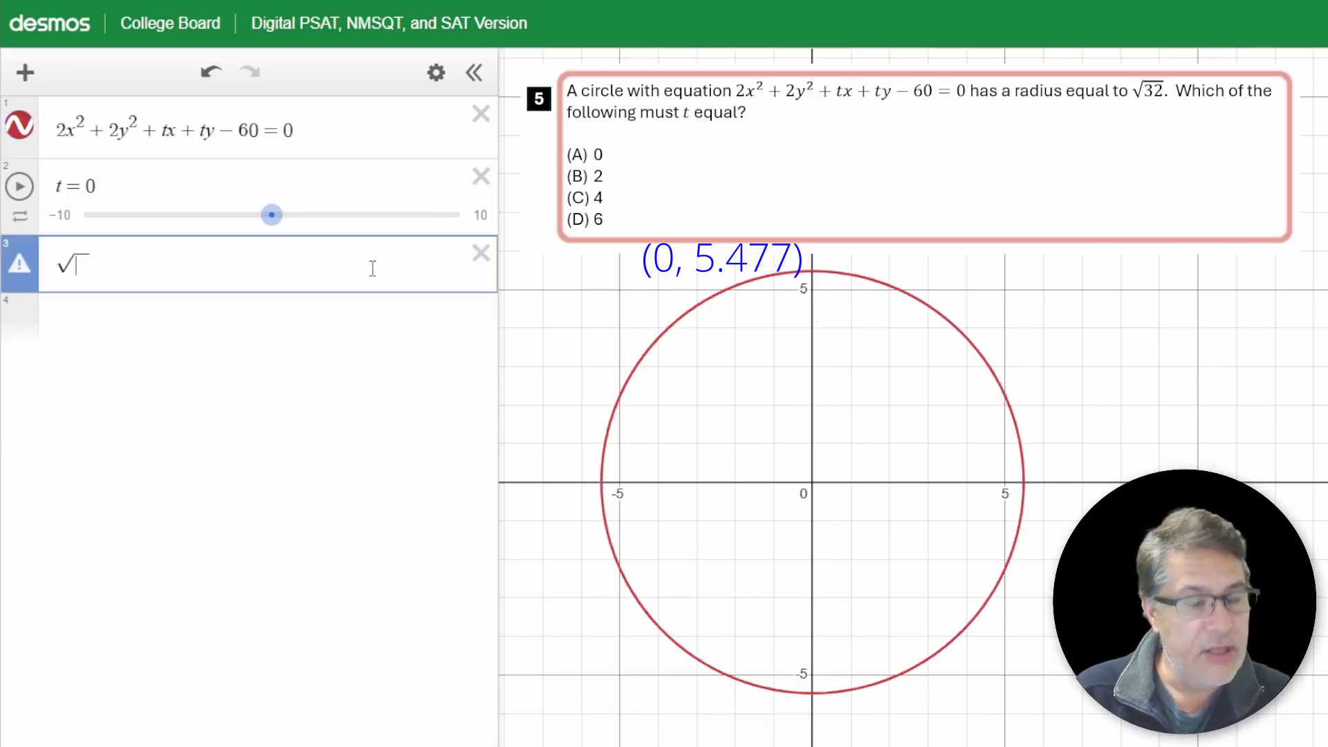
{"action": "type", "text": "32"}
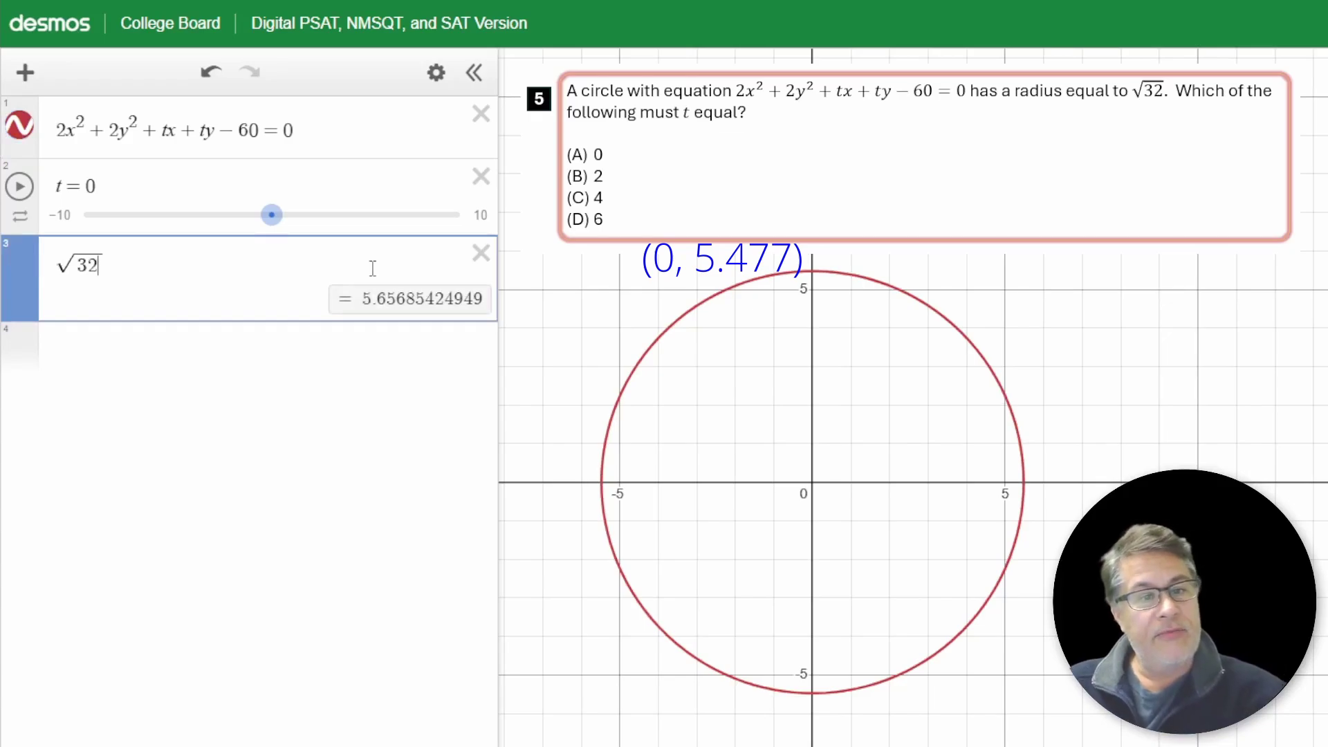
Set t to 2, the value of answer choice B.
{"action": "left_click", "coordinate": [814, 275]}
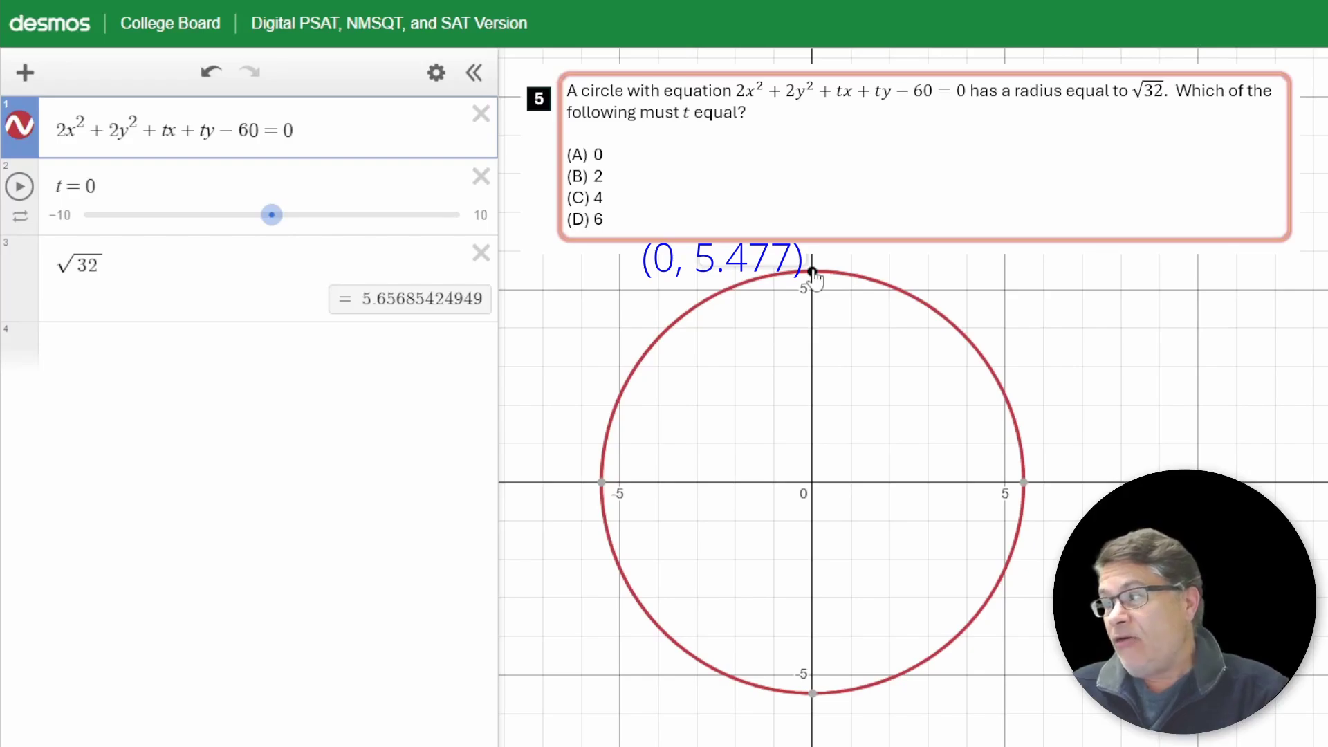
{"action": "left_click", "coordinate": [139, 188]}
{"action": "key", "text": "BackSpace"}
{"action": "type", "text": "2"}
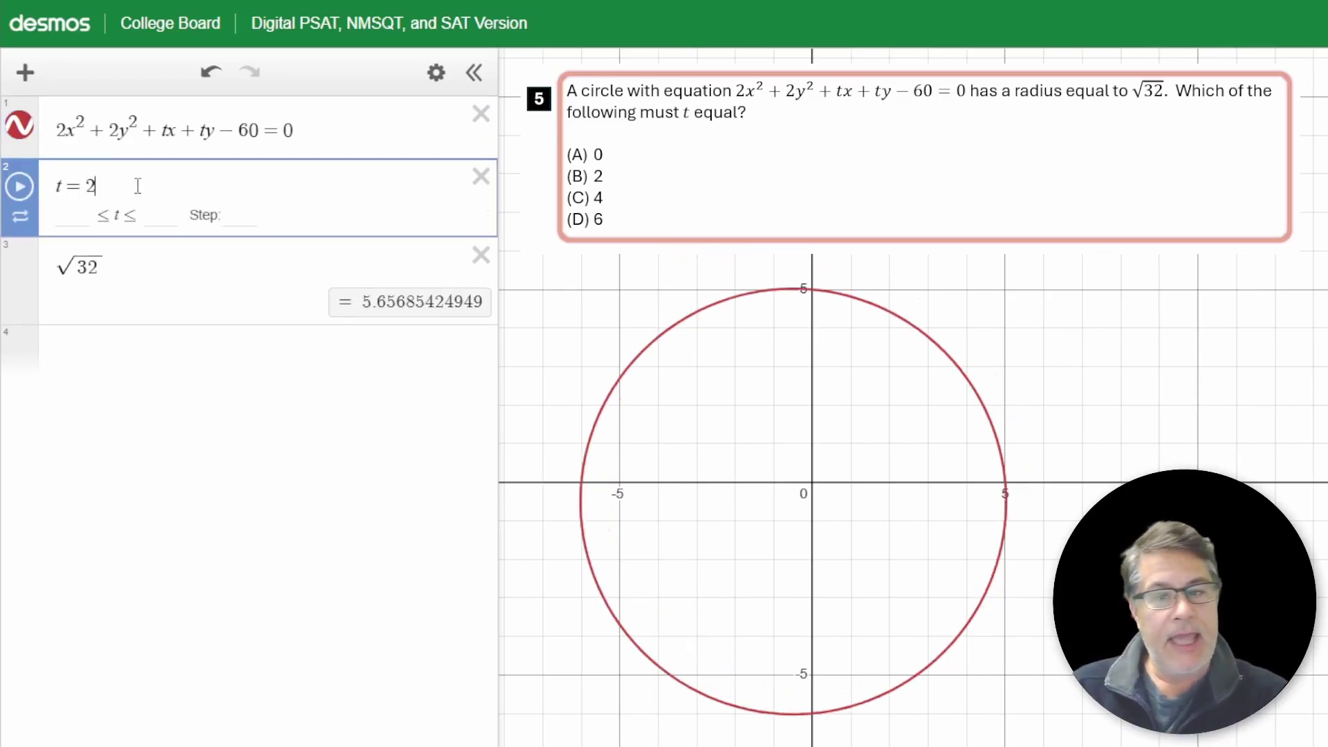
Inspect the coordinates of the circle's highest point and its nearby upper y-intercept for t = 2.
{"action": "left_click", "coordinate": [794, 289]}
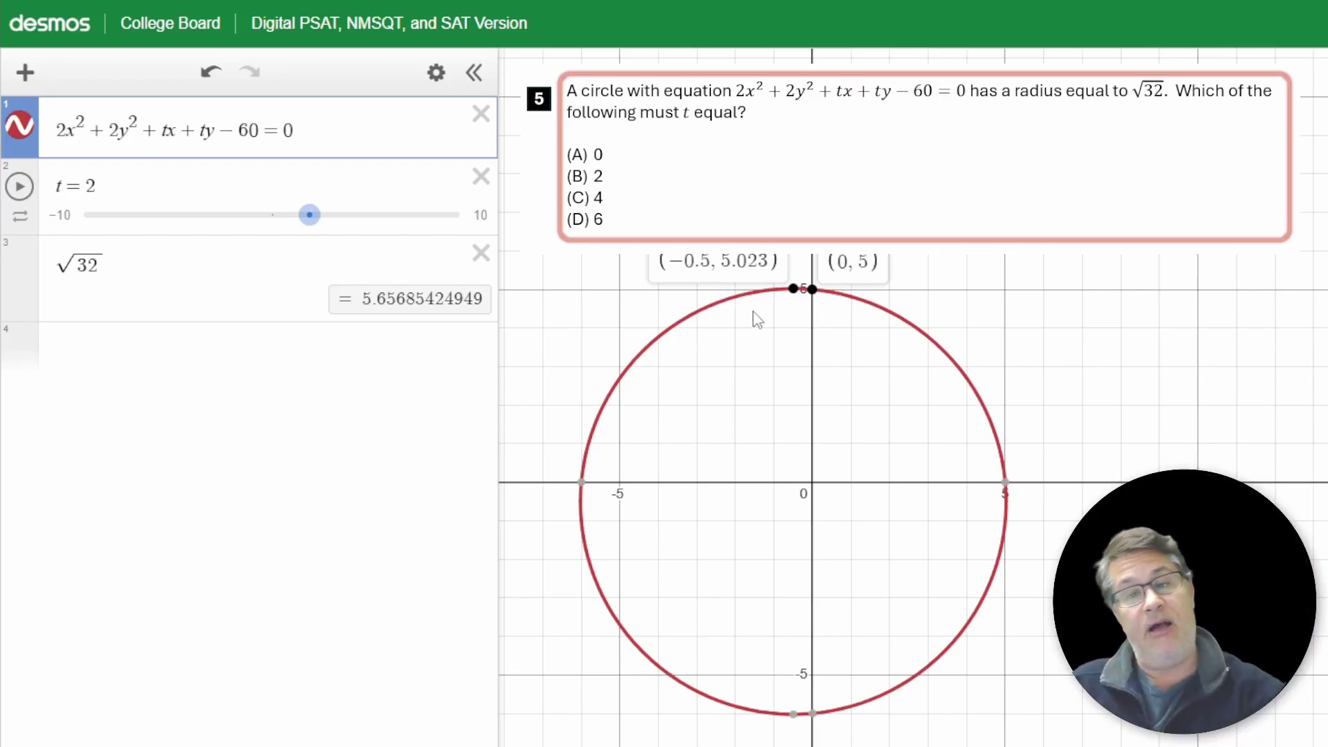
{"action": "left_click", "coordinate": [814, 294]}
{"action": "left_click", "coordinate": [793, 292]}
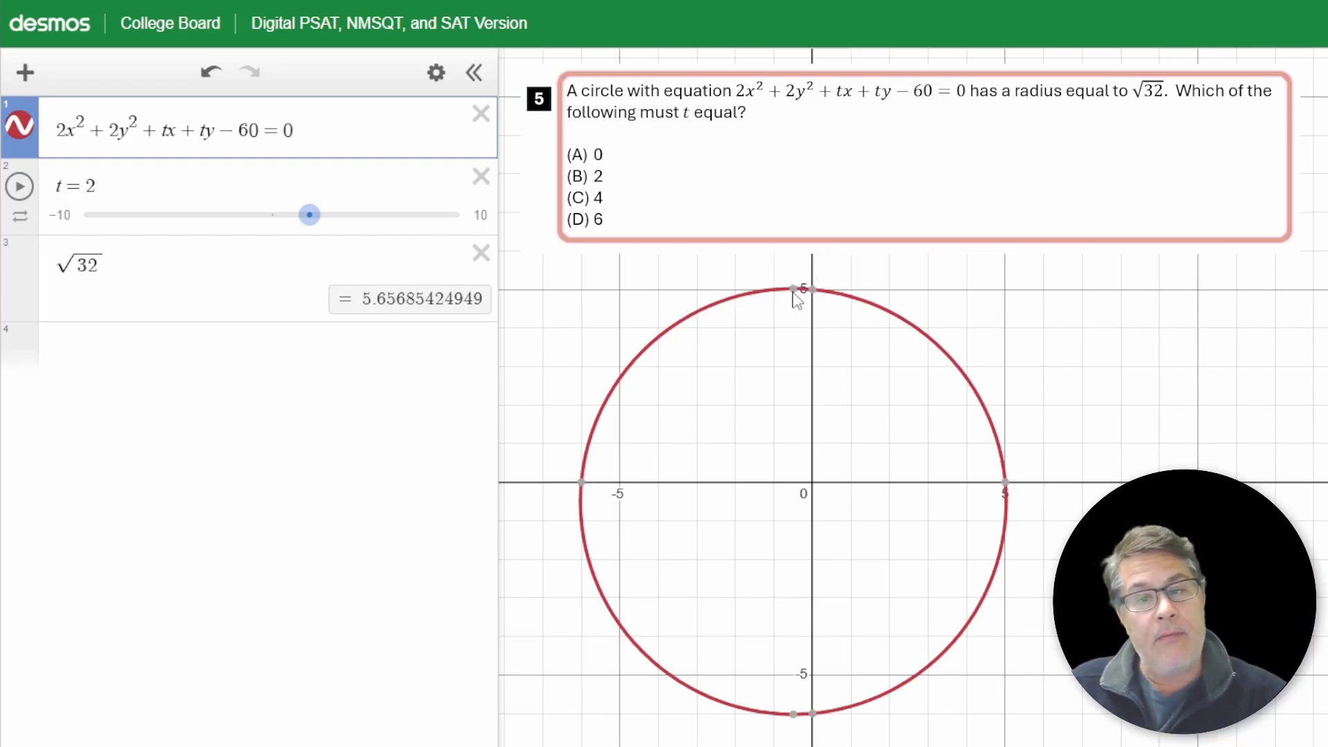
{"action": "left_click", "coordinate": [795, 297]}
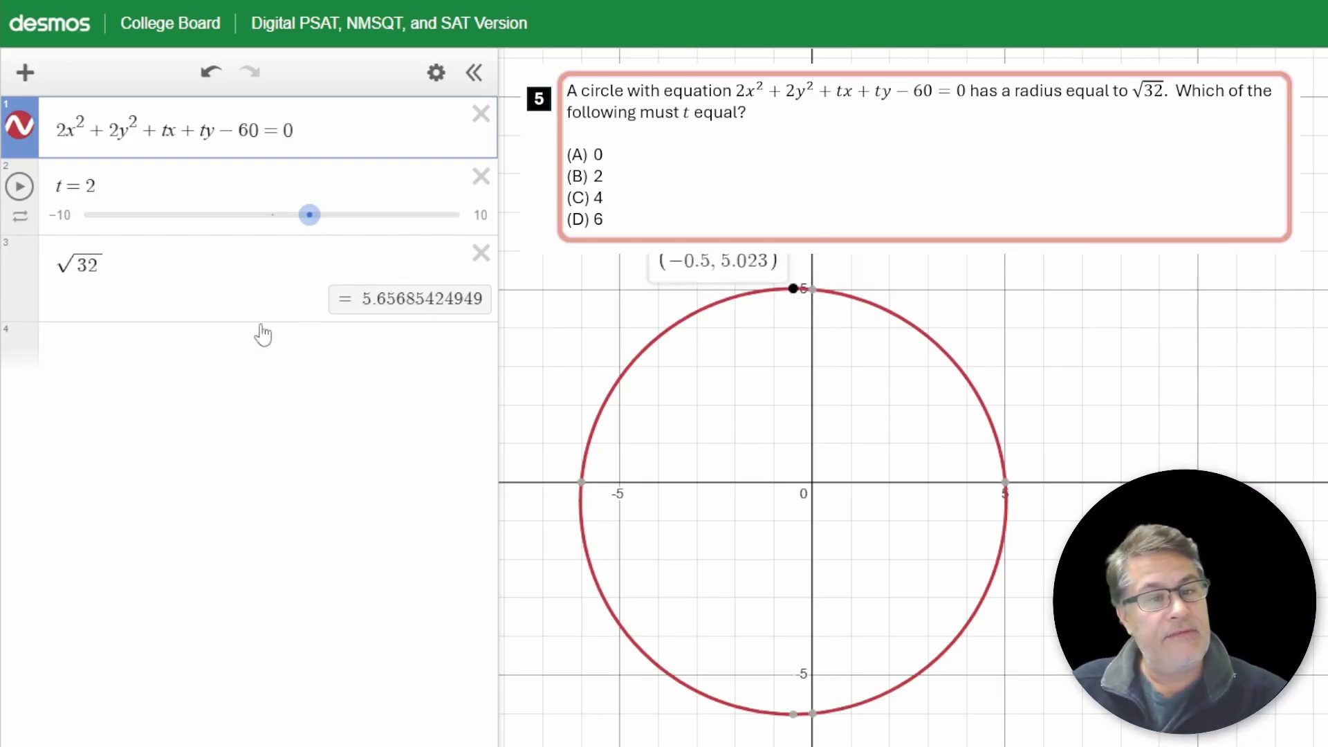
Define point a = (−.5, 5.023) in a new expression, using the coordinates of the circle's highest point.
{"action": "left_click", "coordinate": [170, 350]}
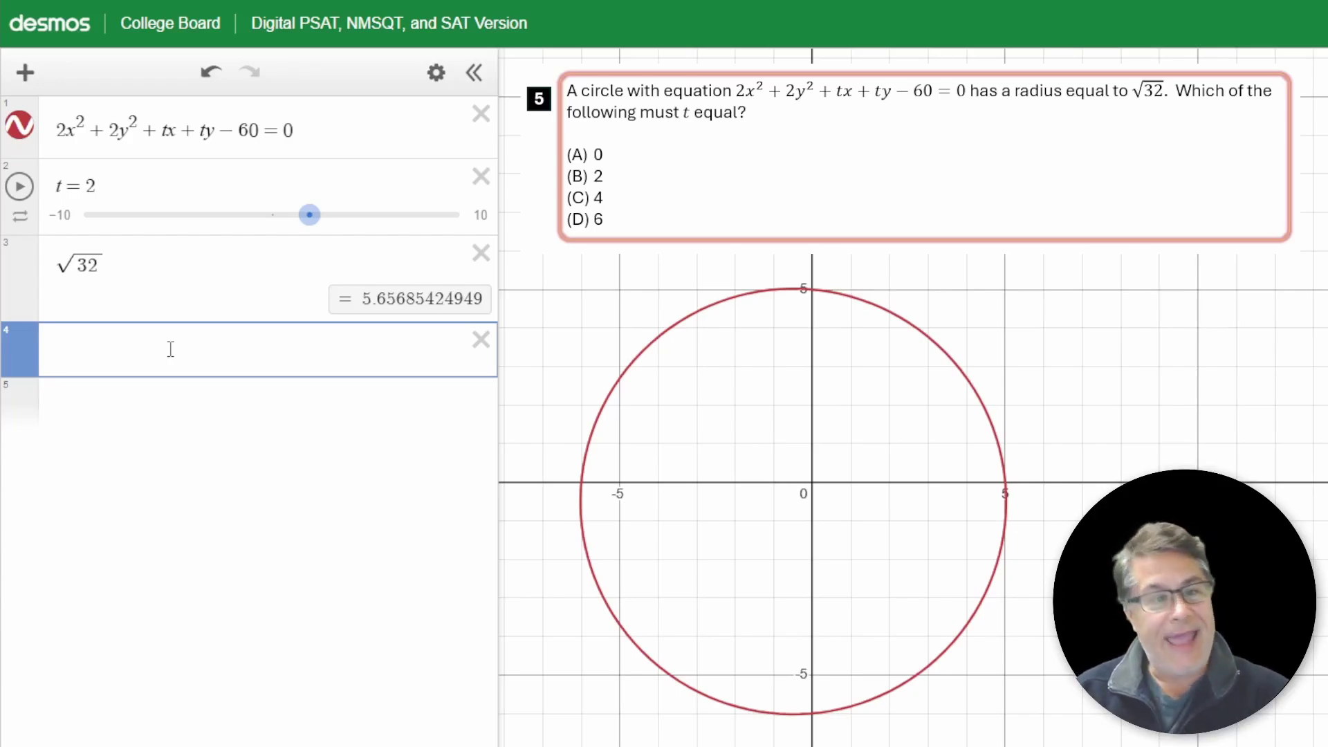
{"action": "type", "text": "a="}
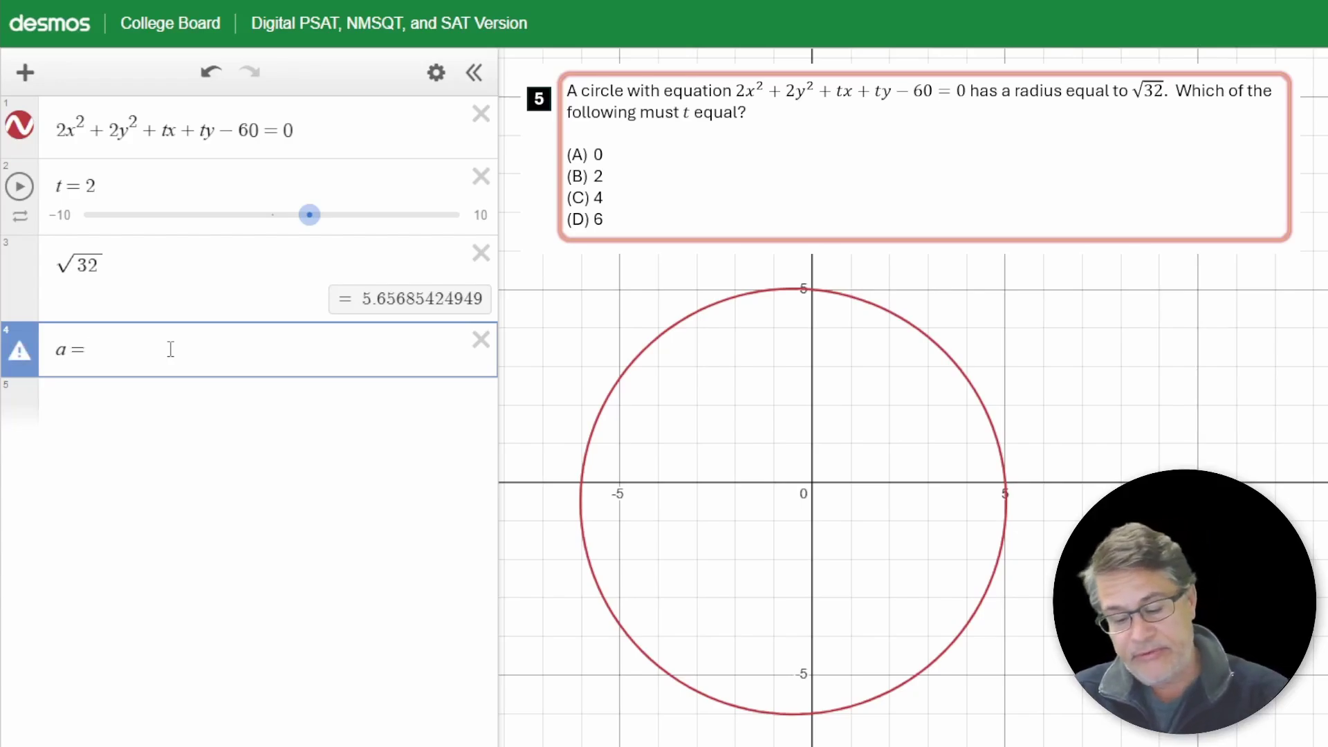
{"action": "type", "text": "("}
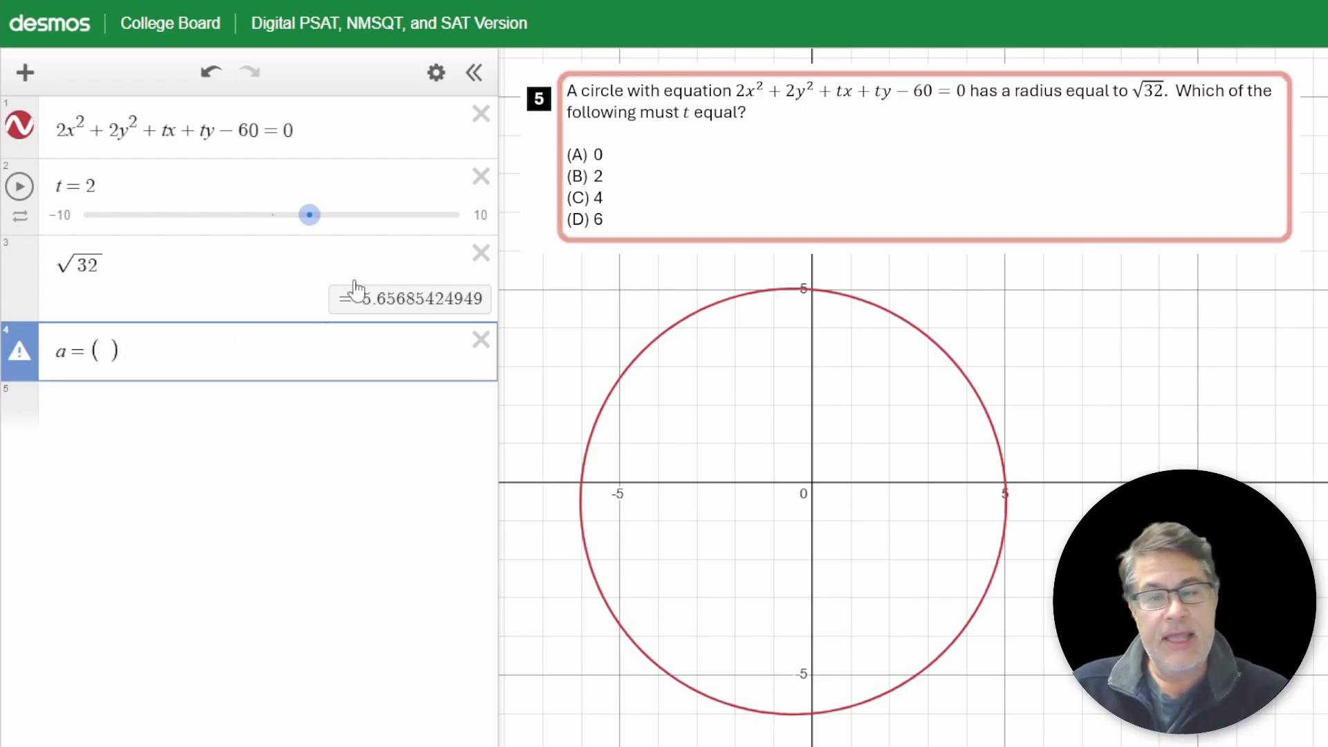
{"action": "left_click", "coordinate": [793, 289]}
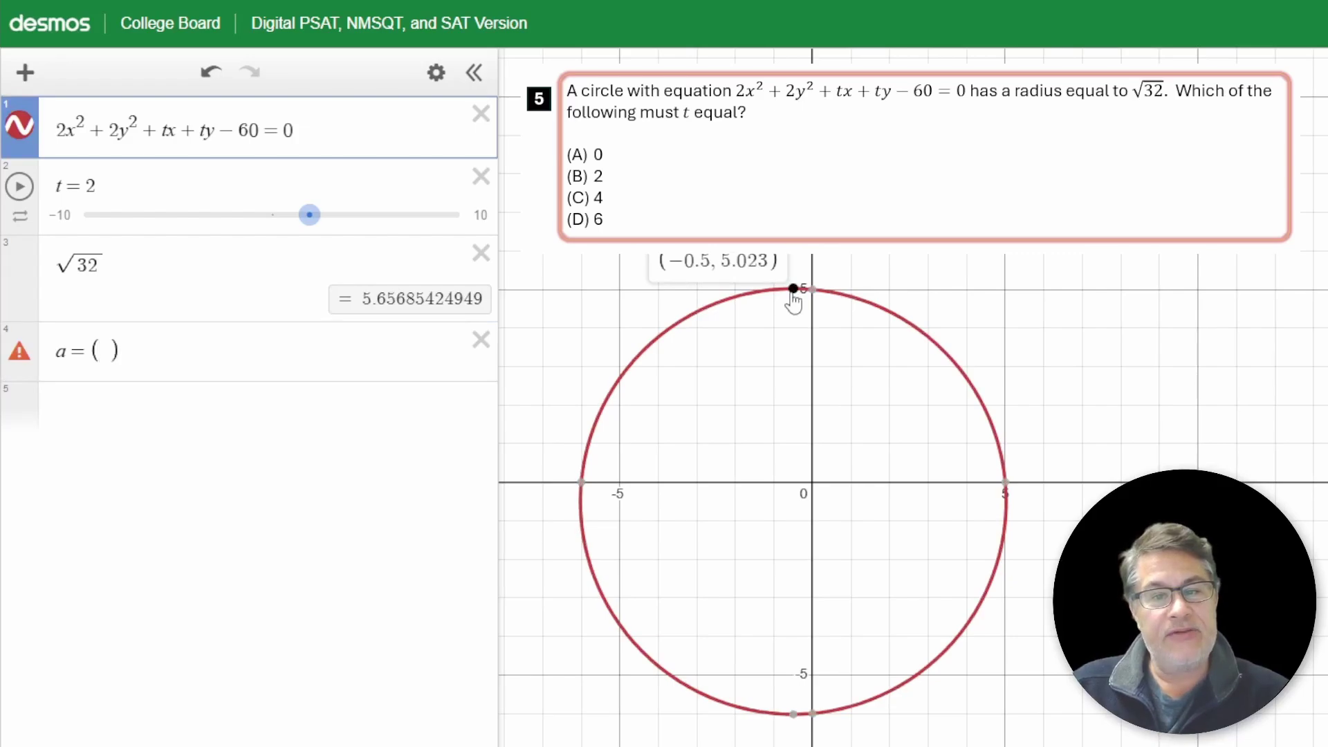
{"action": "left_click", "coordinate": [107, 355]}
{"action": "type", "text": "-.5"}
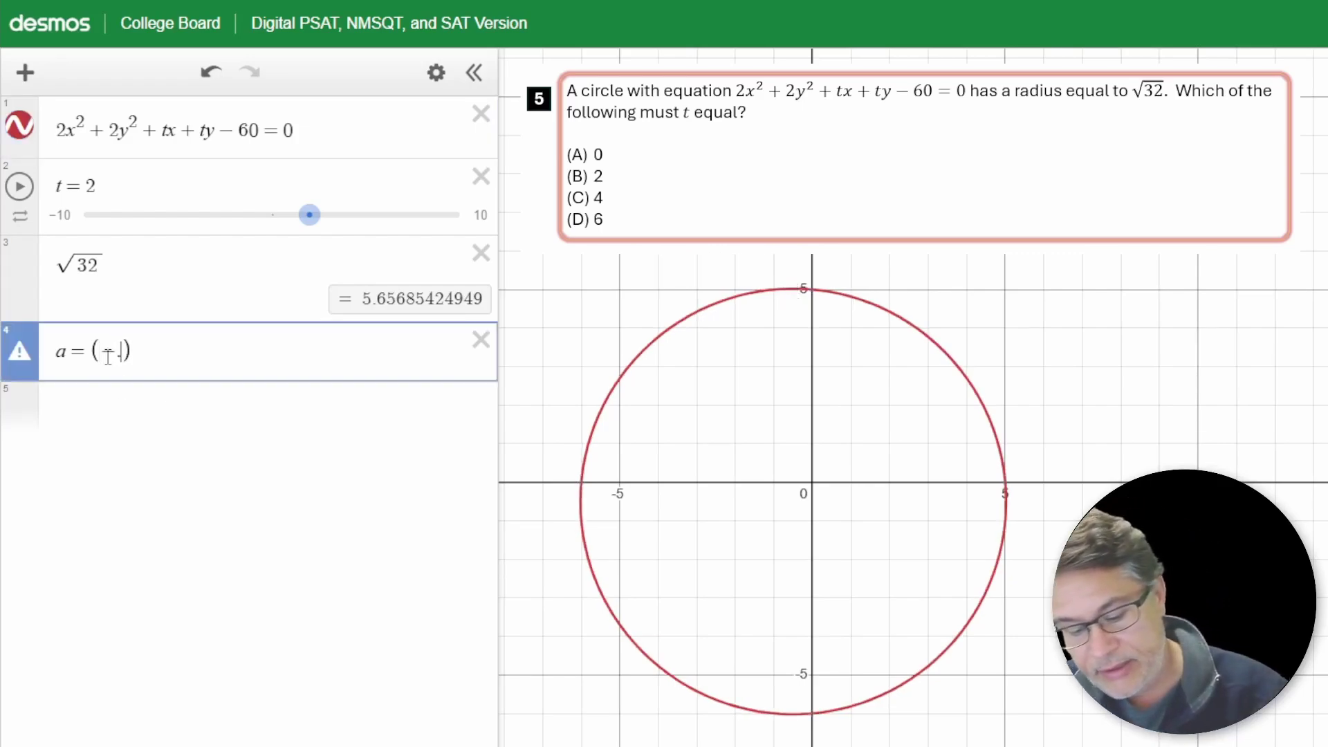
{"action": "type", "text": ",5.0"}
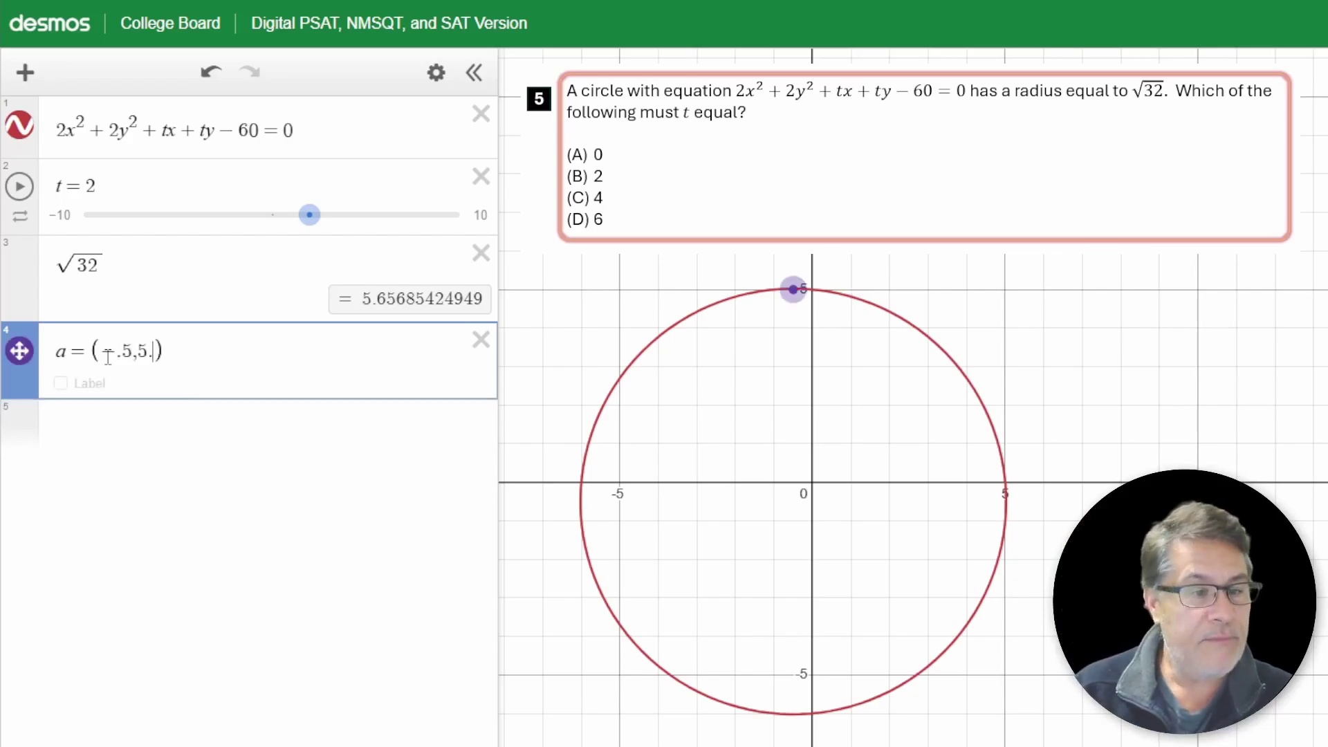
{"action": "type", "text": "23"}
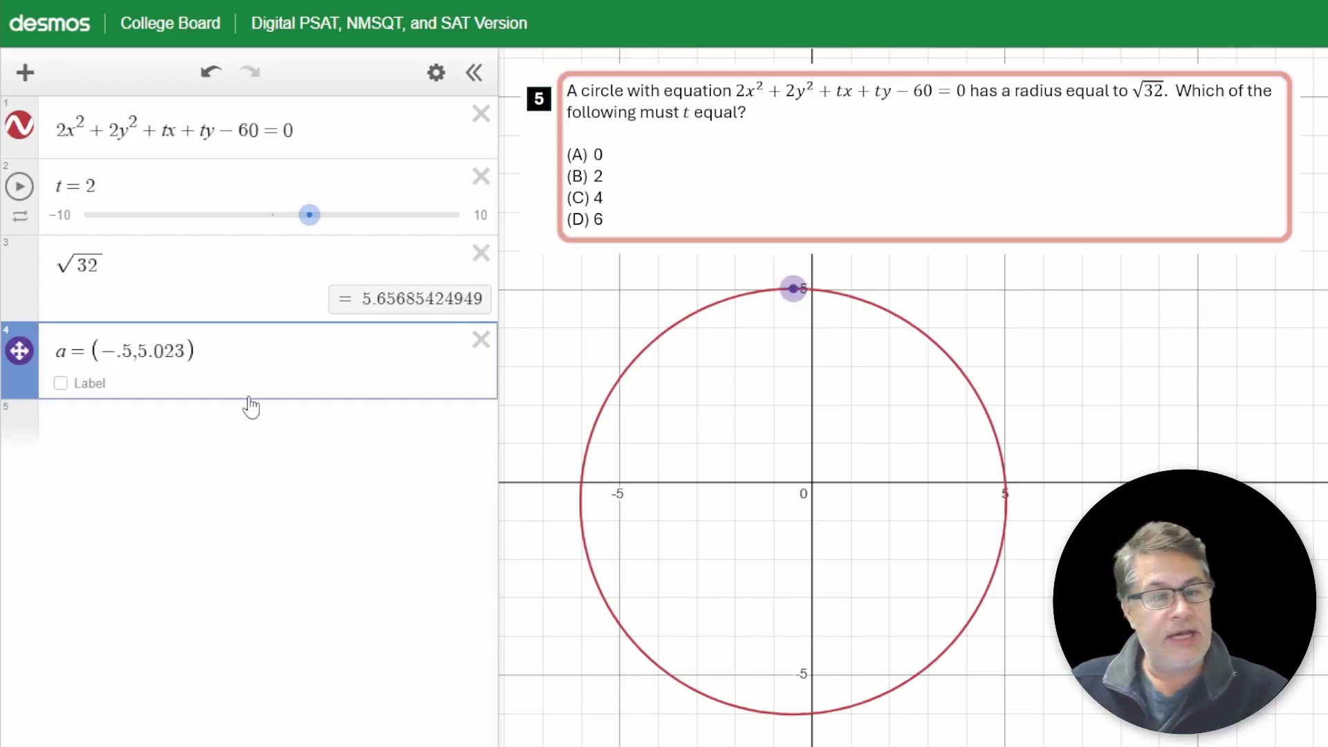
Define point b = (−.5, −6.023) in a new expression, using the coordinates of the circle's lowest point.
{"action": "left_click", "coordinate": [251, 424]}
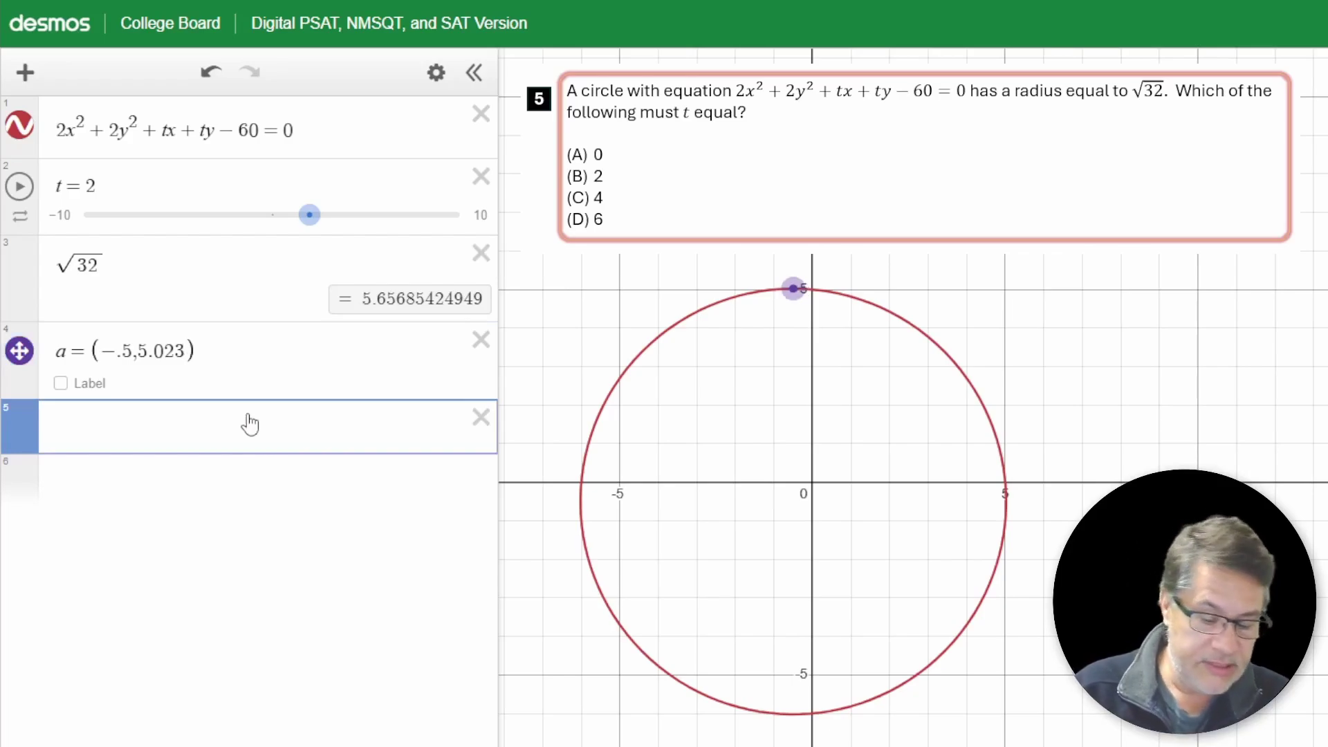
{"action": "type", "text": "b=()"}
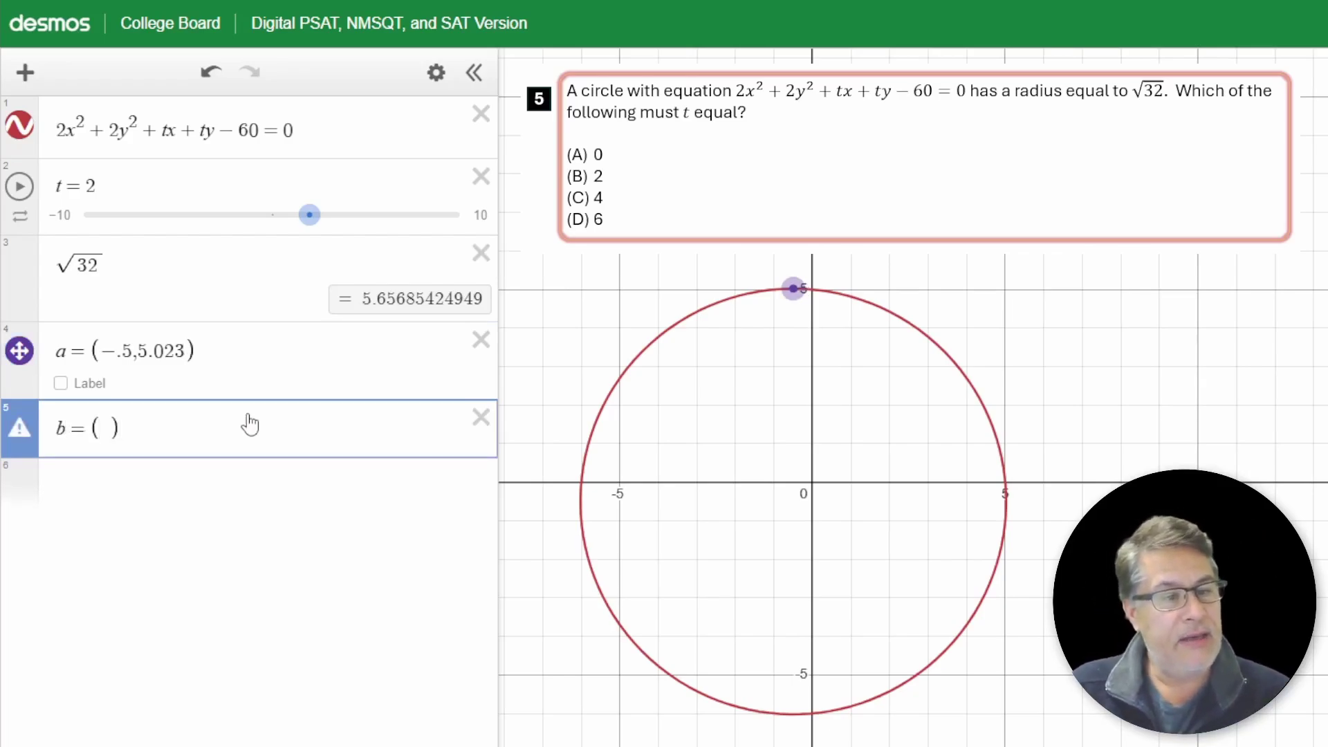
{"action": "left_click", "coordinate": [107, 429]}
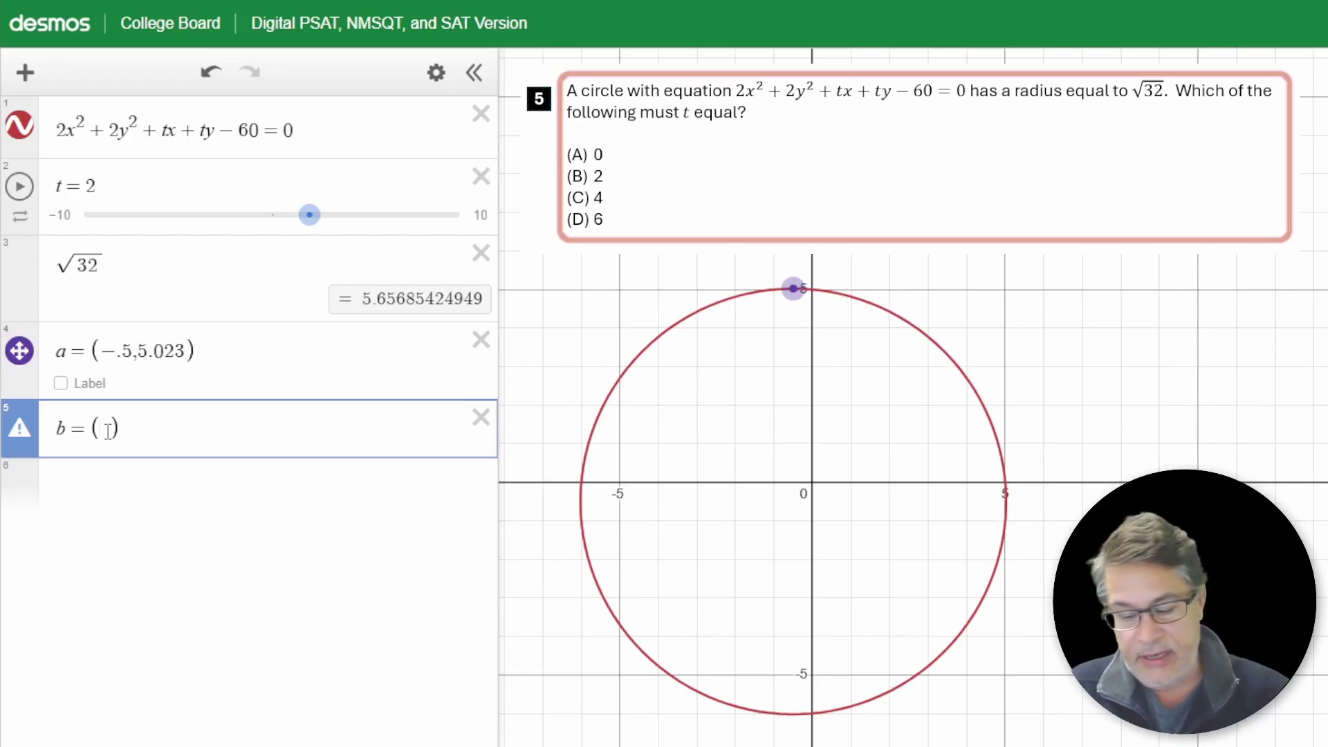
{"action": "type", "text": "-.5"}
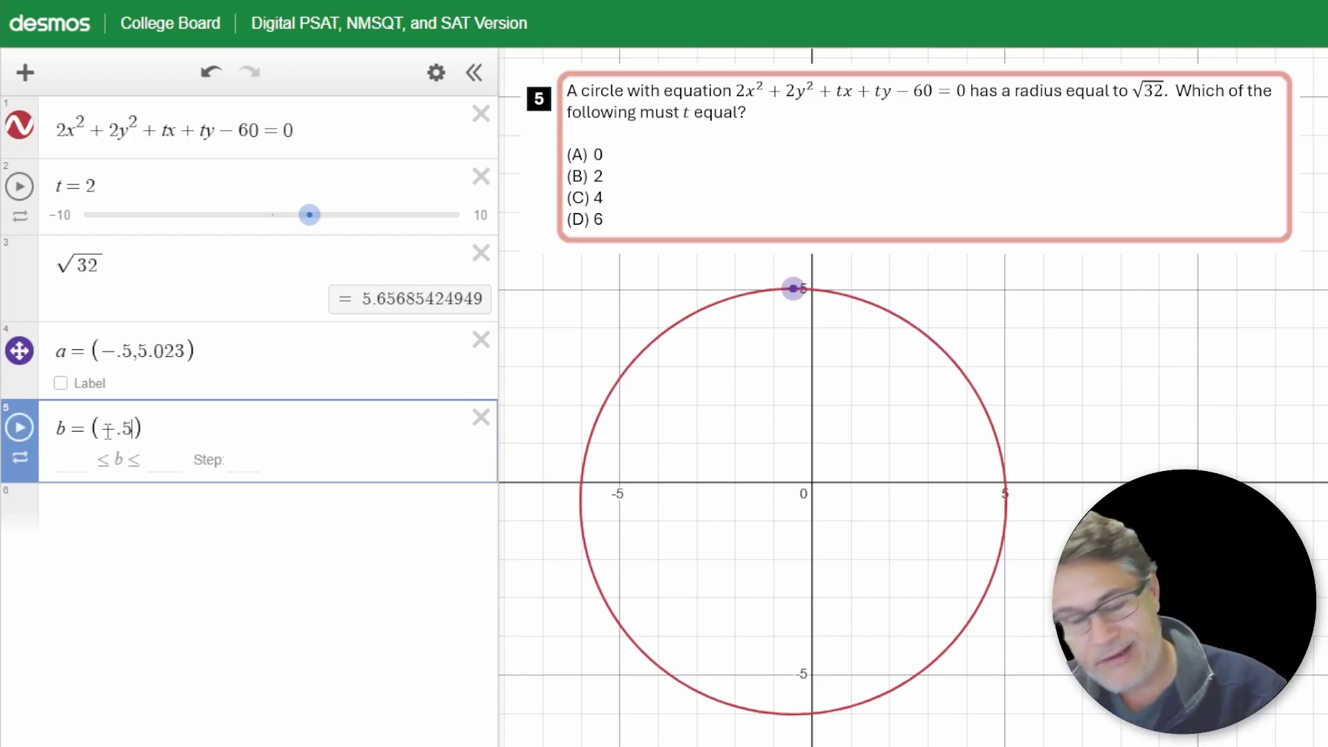
{"action": "type", "text": ","}
{"action": "left_click", "coordinate": [793, 715]}
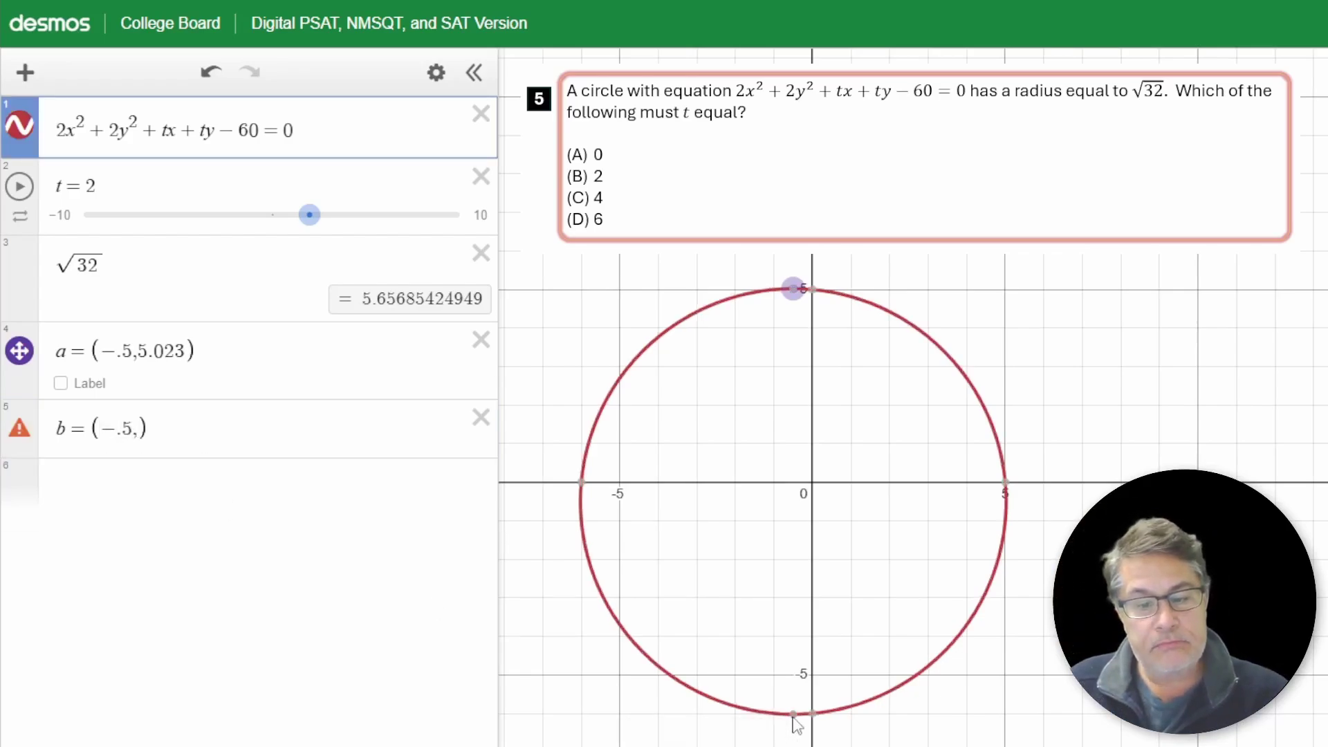
{"action": "left_click", "coordinate": [795, 716]}
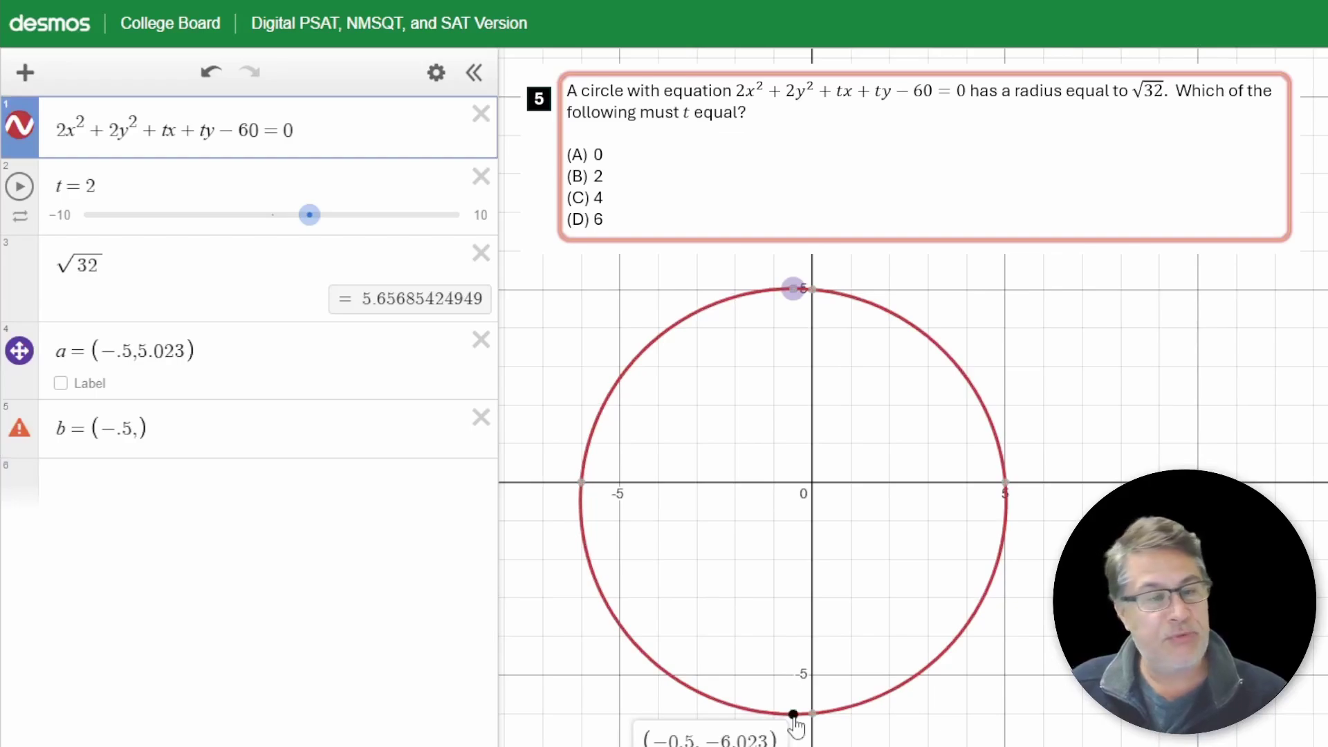
{"action": "left_click", "coordinate": [138, 429]}
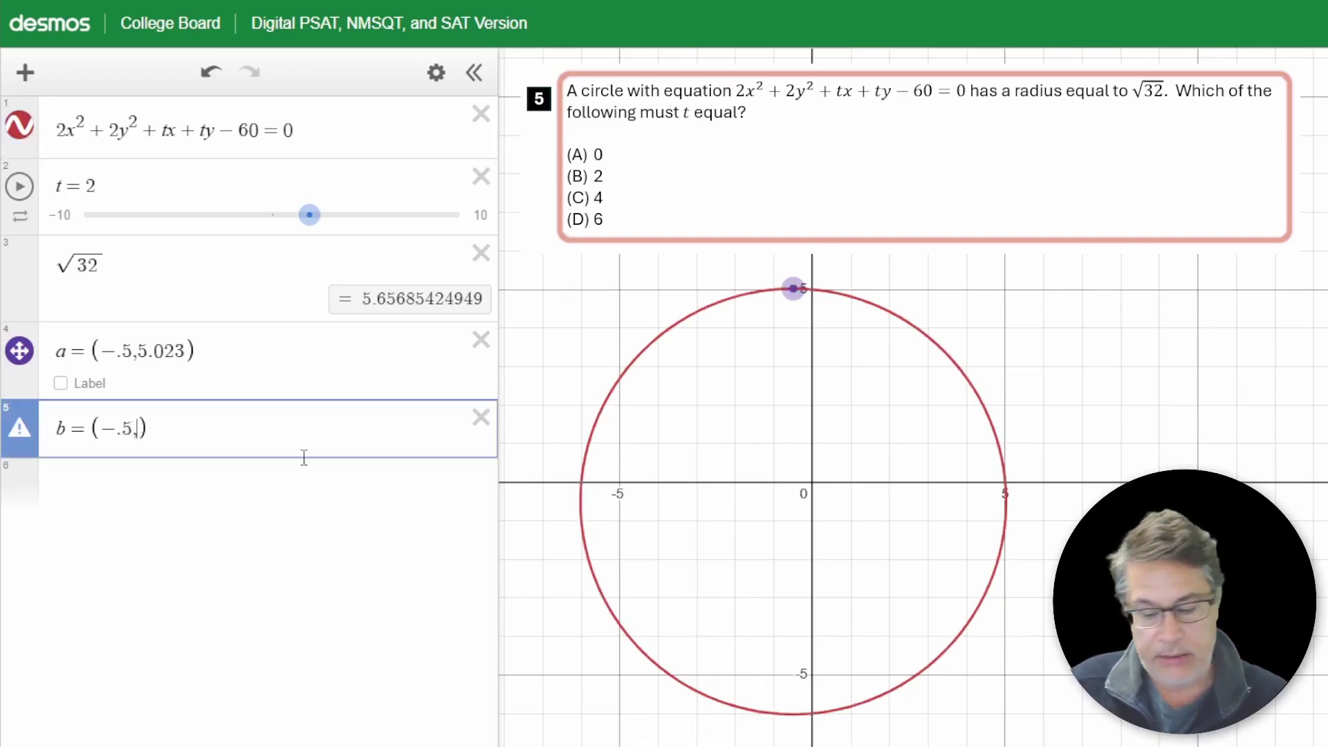
{"action": "type", "text": "-6."}
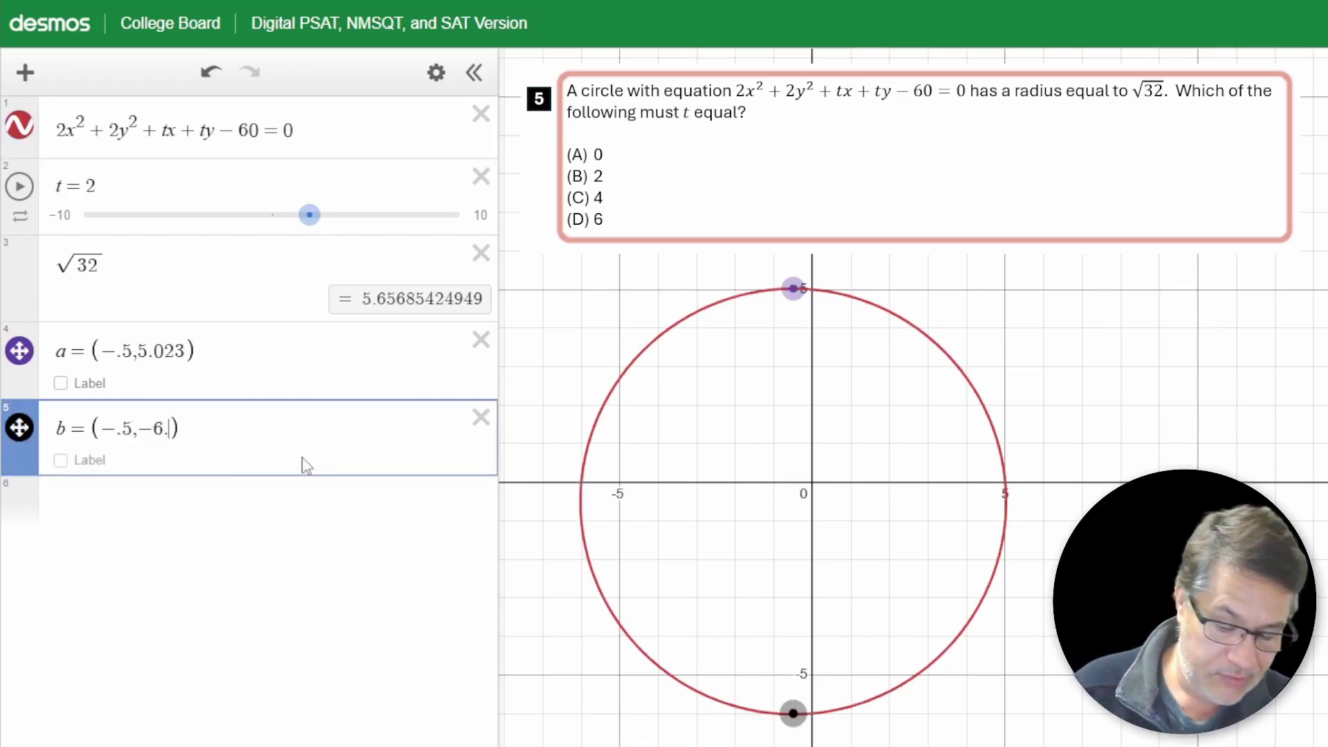
{"action": "type", "text": "023"}
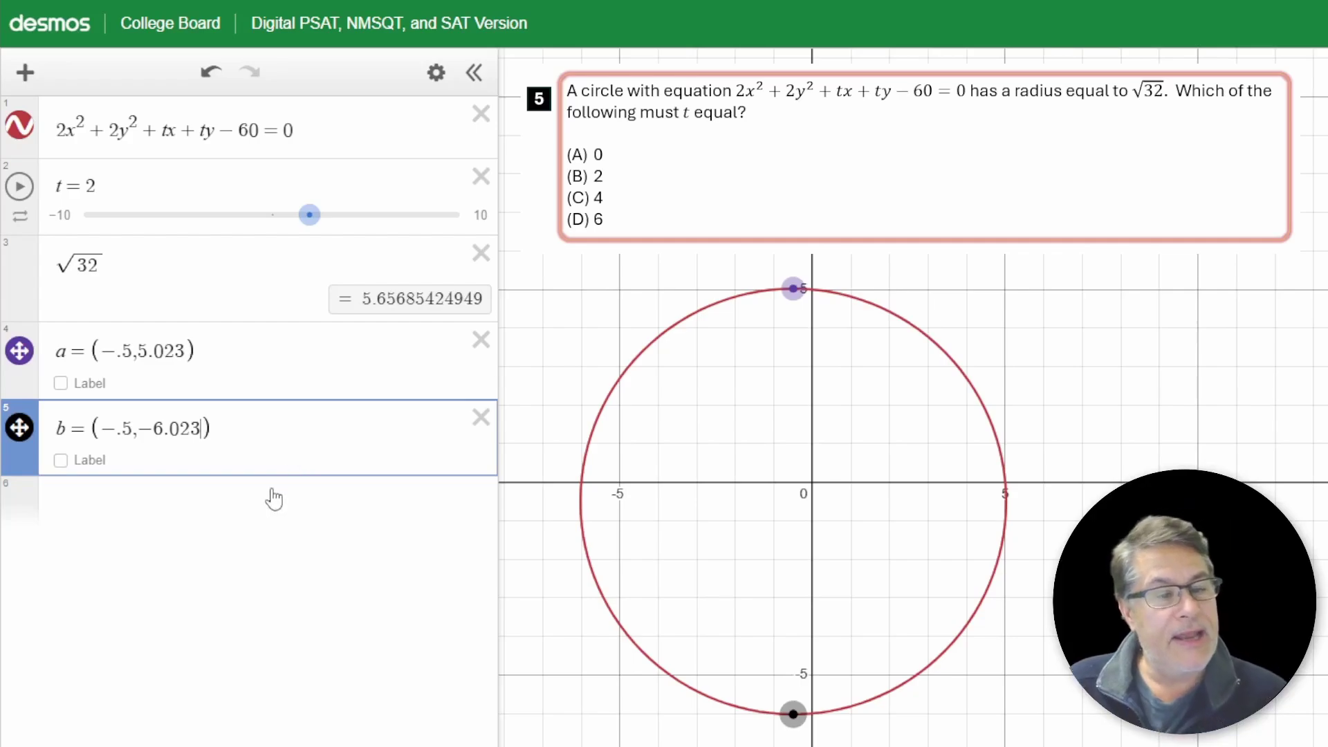
Compute the circle's diameter in a new expression as distance(a,b).
{"action": "left_click", "coordinate": [274, 498]}
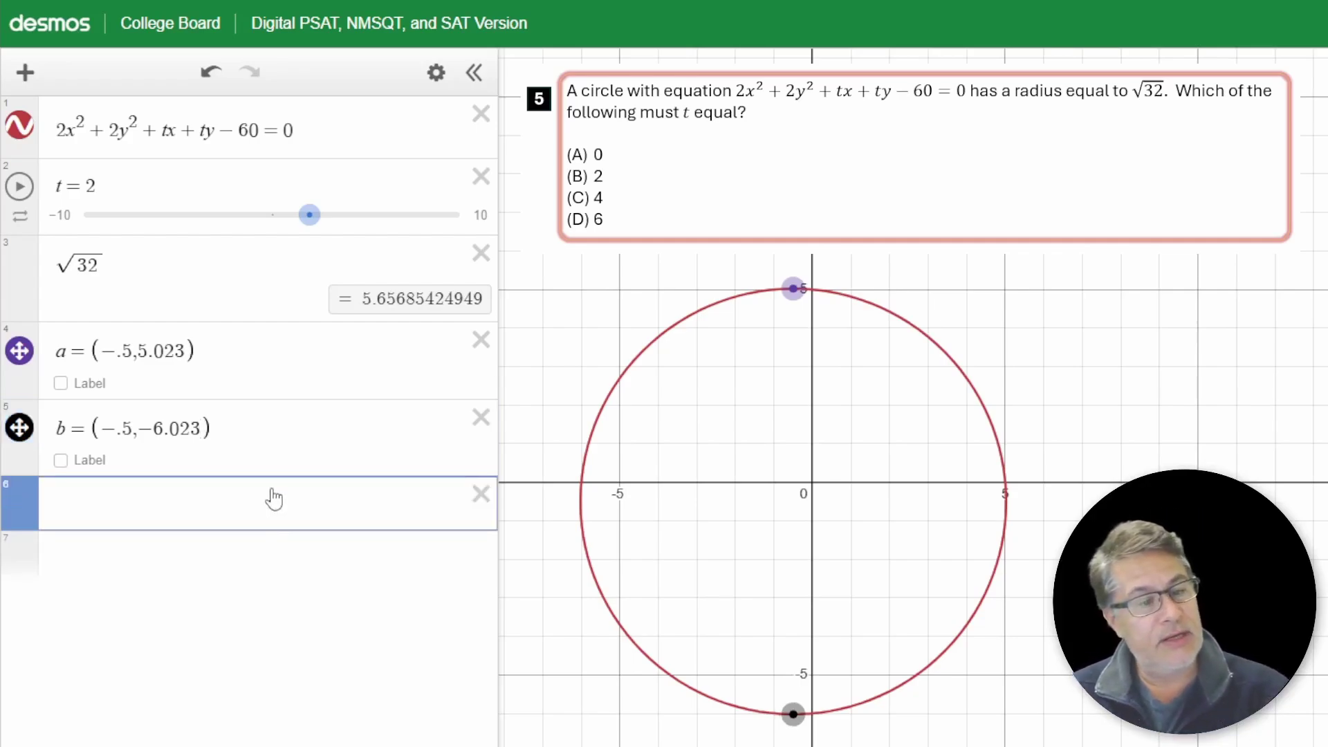
{"action": "type", "text": "distanc"}
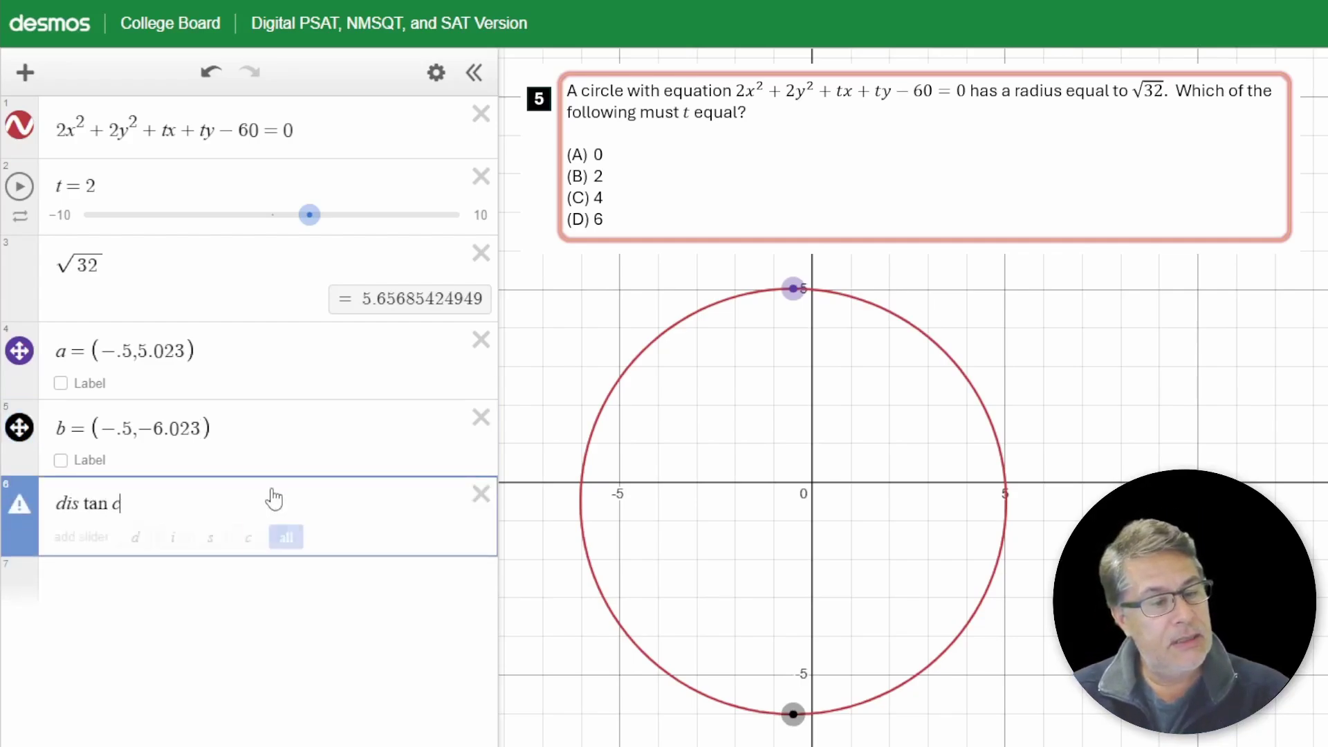
{"action": "type", "text": "e"}
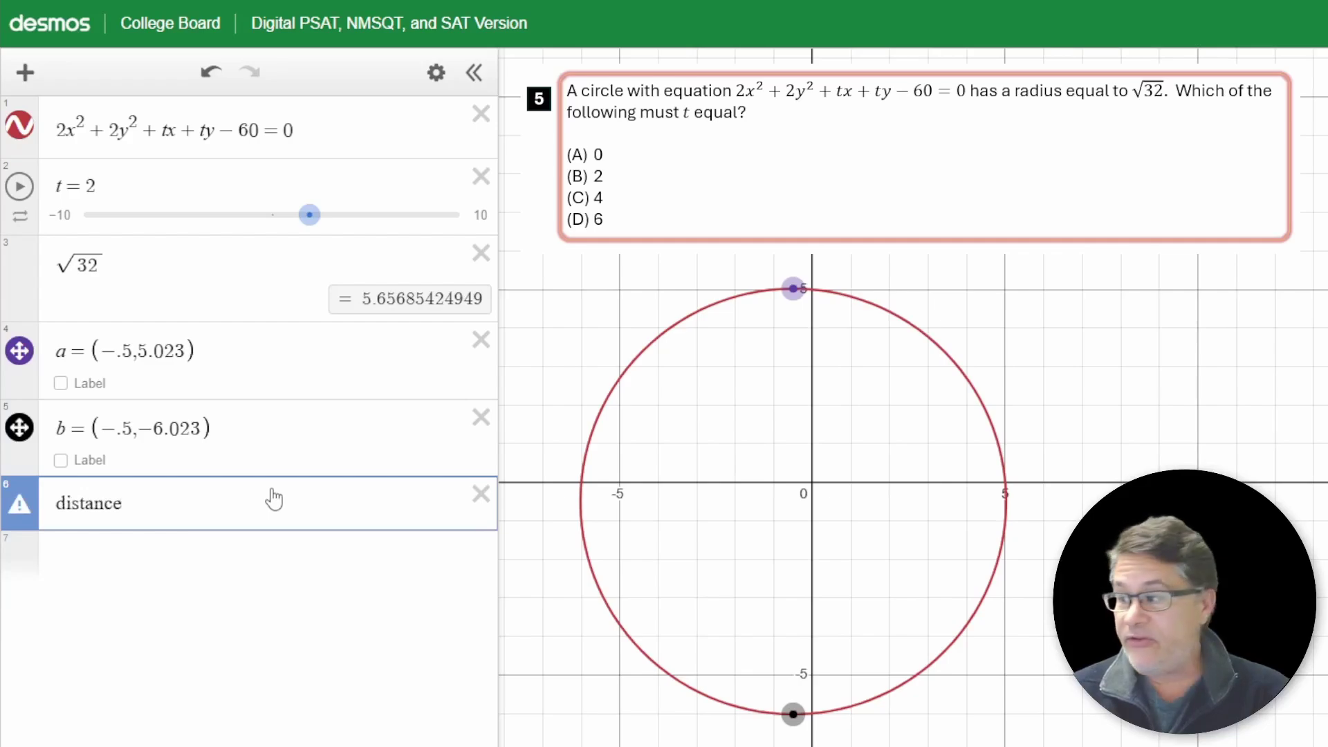
{"action": "type", "text": "("}
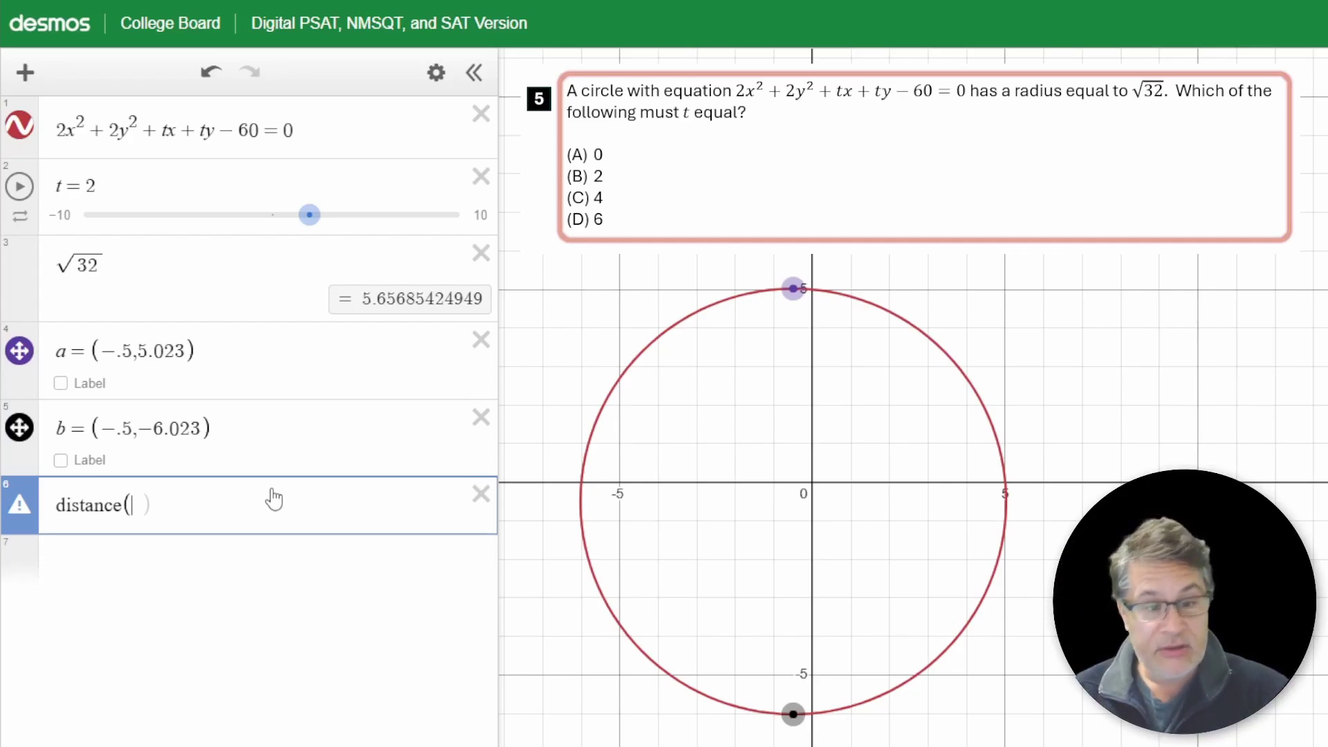
{"action": "type", "text": "a,"}
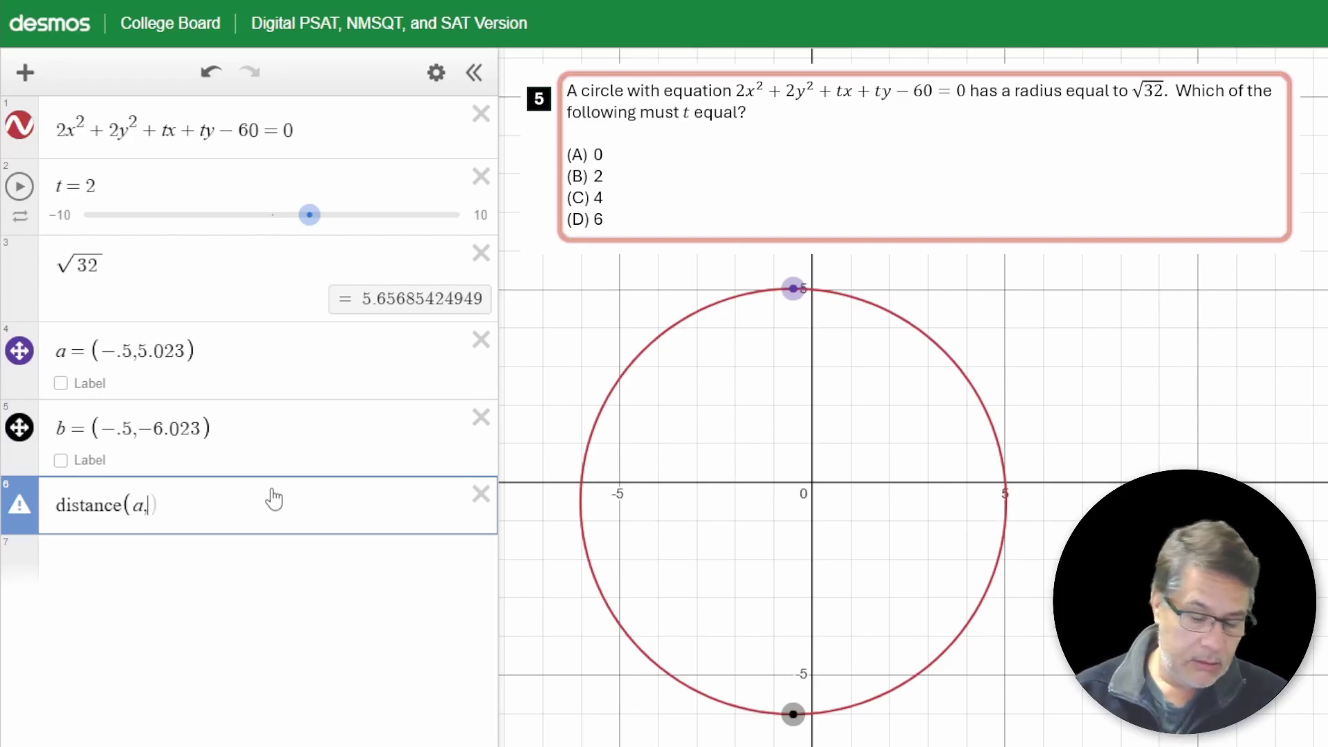
{"action": "type", "text": "b)"}
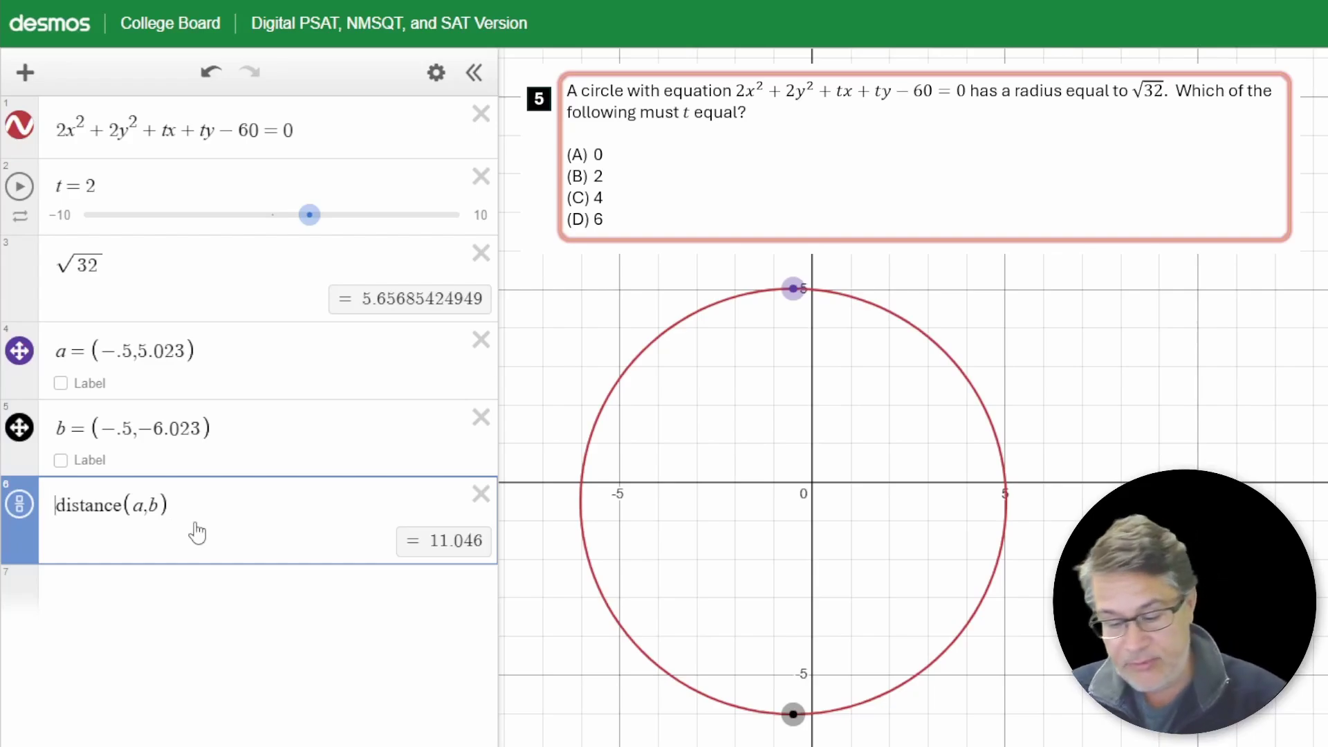
Multiply the distance(a,b) expression by 1/2 to obtain the radius for comparison with √32.
{"action": "type", "text": "1/2"}
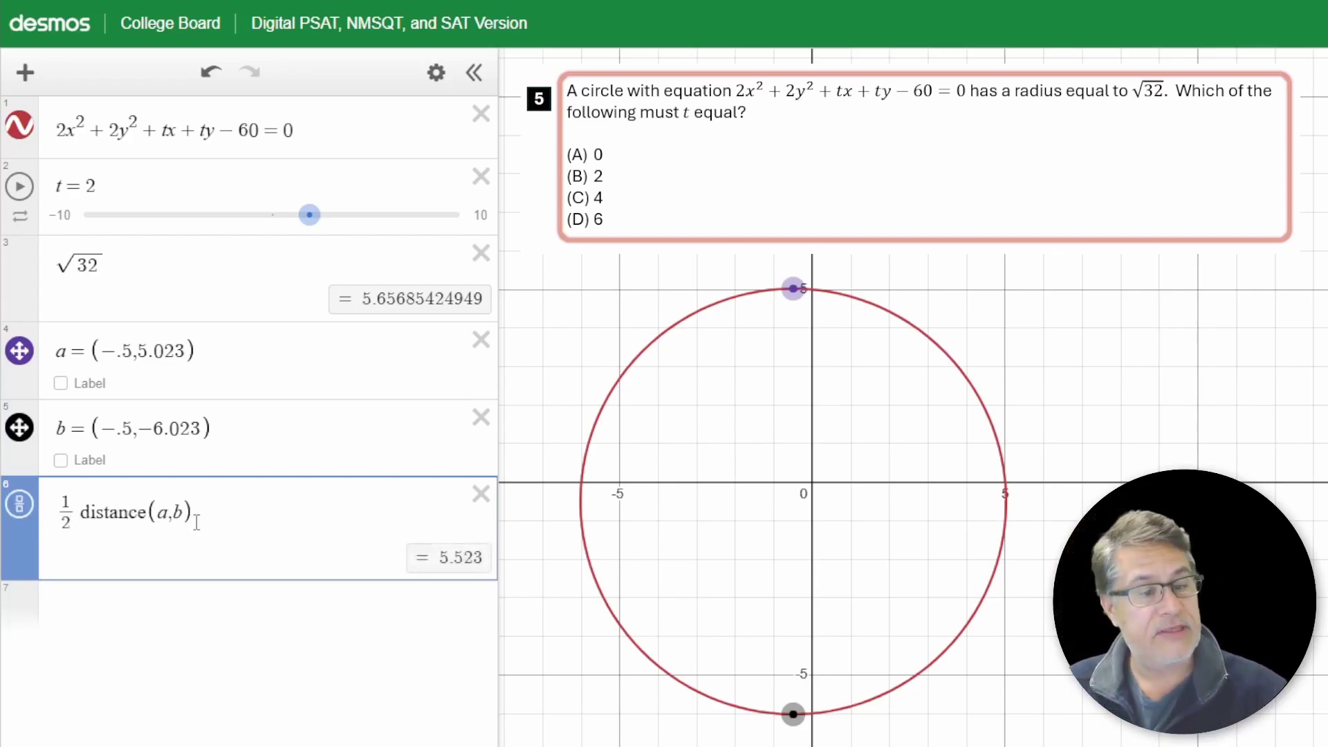
{"action": "double_click", "coordinate": [455, 563]}
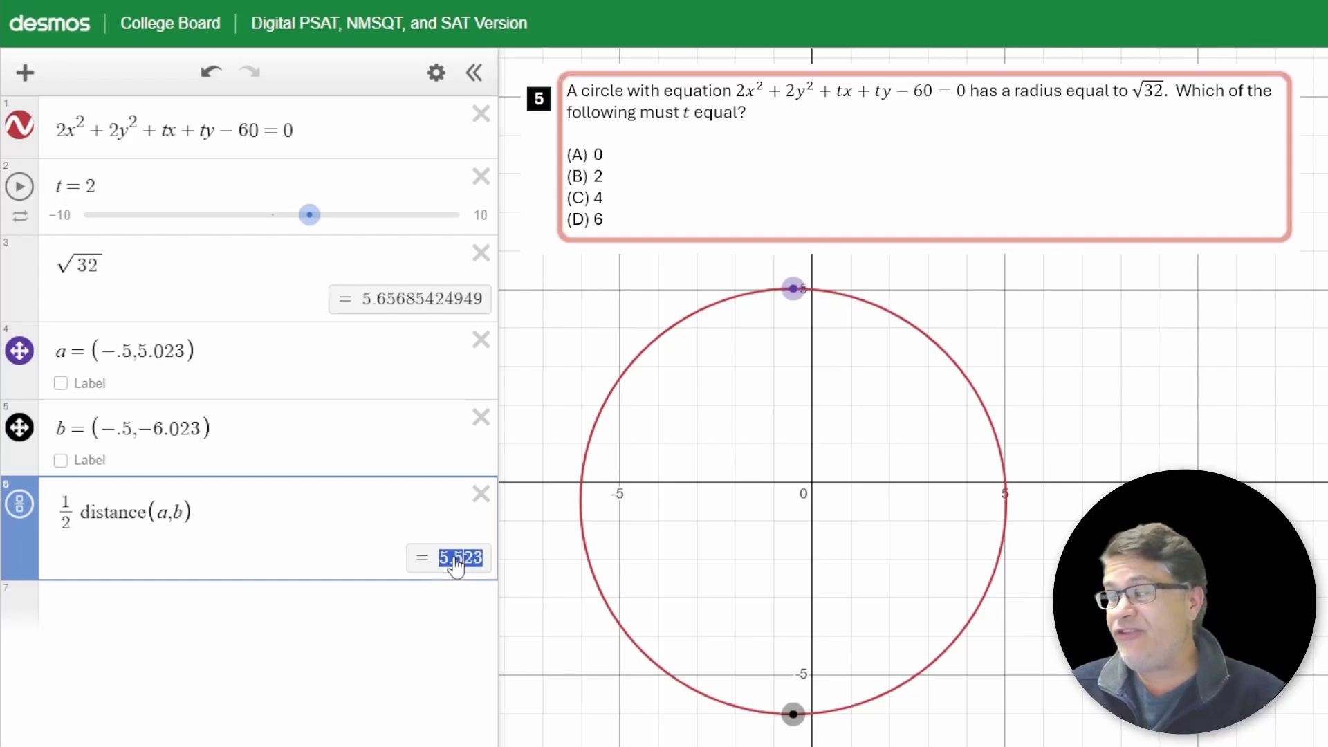
{"action": "left_click", "coordinate": [271, 557]}
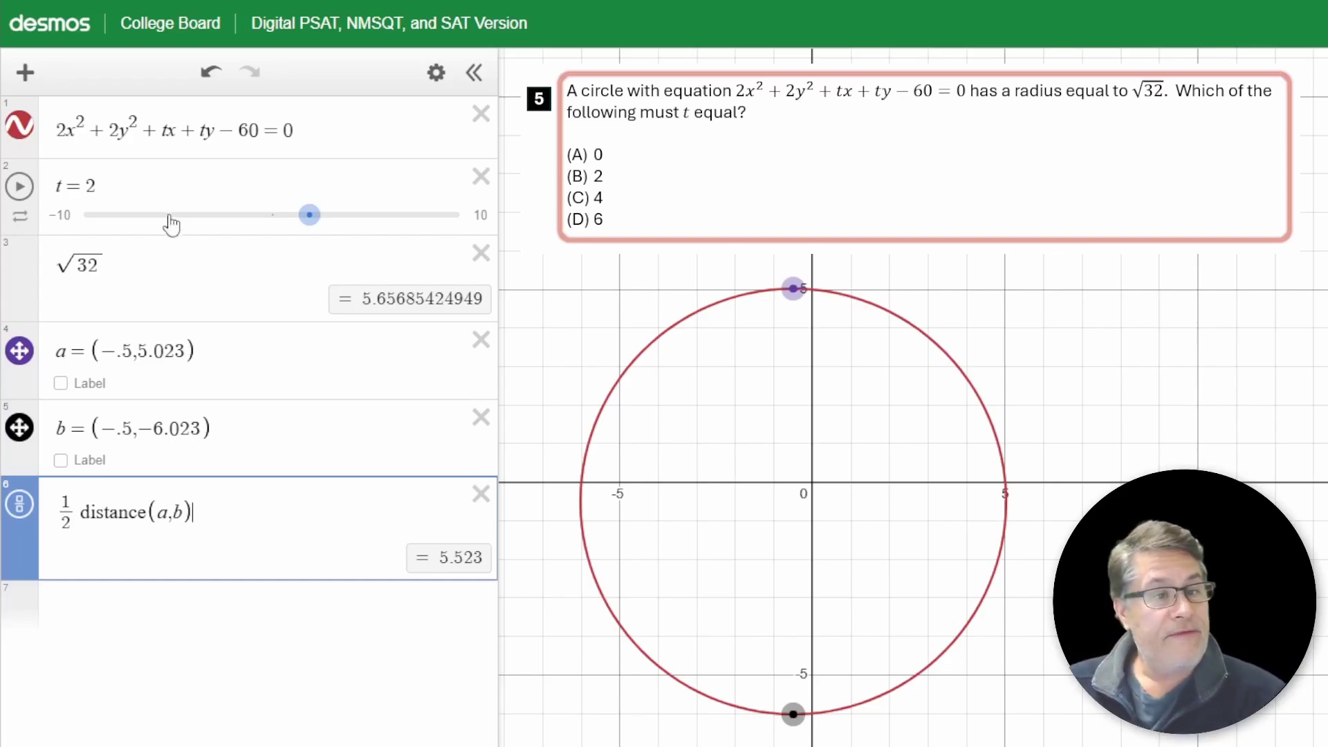
Set t to 4, the value of answer choice C.
{"action": "left_click", "coordinate": [192, 188]}
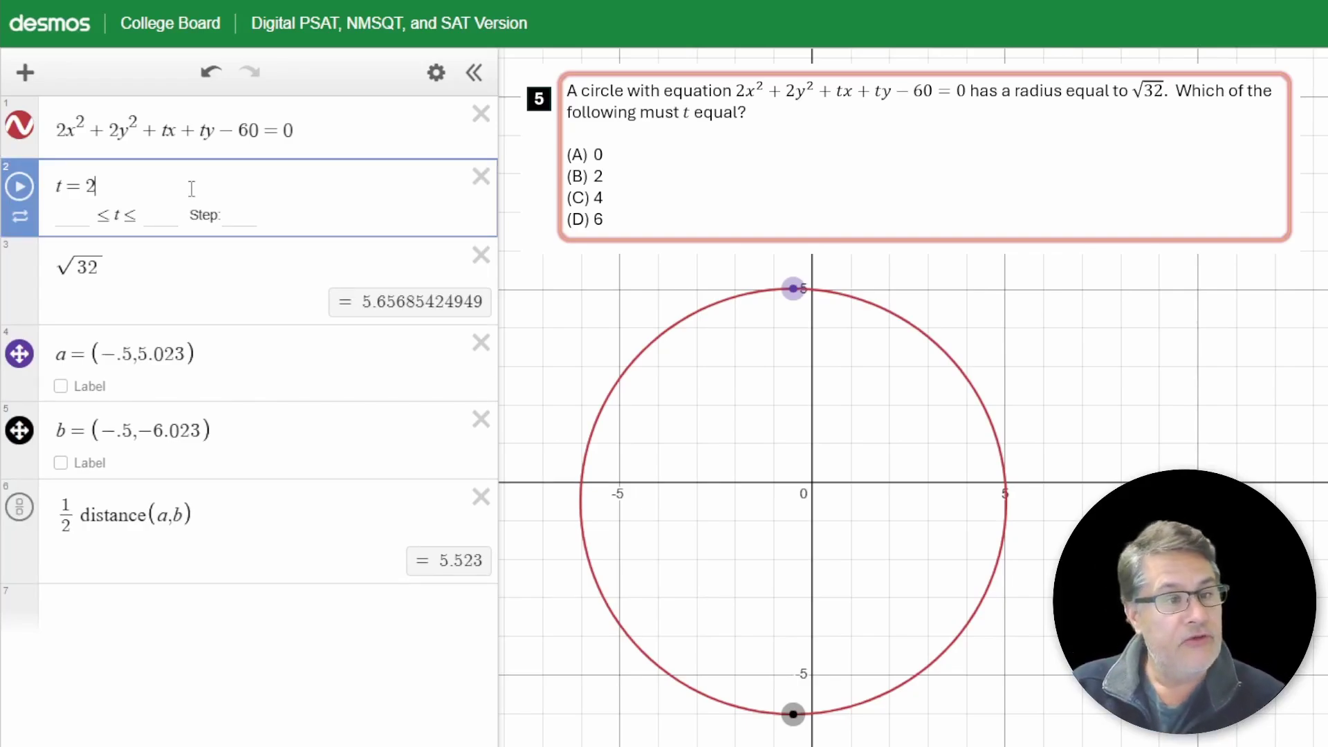
{"action": "key", "text": "BackSpace"}
{"action": "type", "text": "4"}
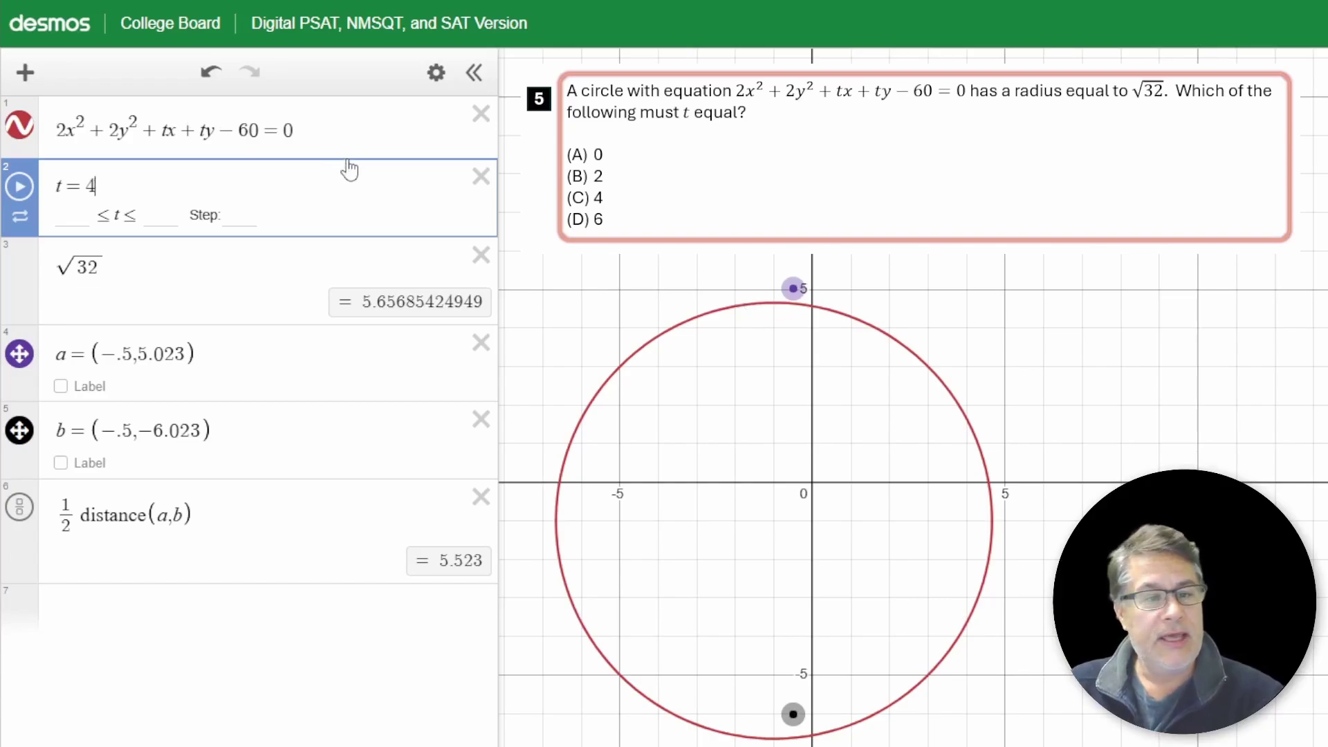
Change point a's x-coordinate to −1 to match the highest point of the new circle.
{"action": "left_click", "coordinate": [773, 305]}
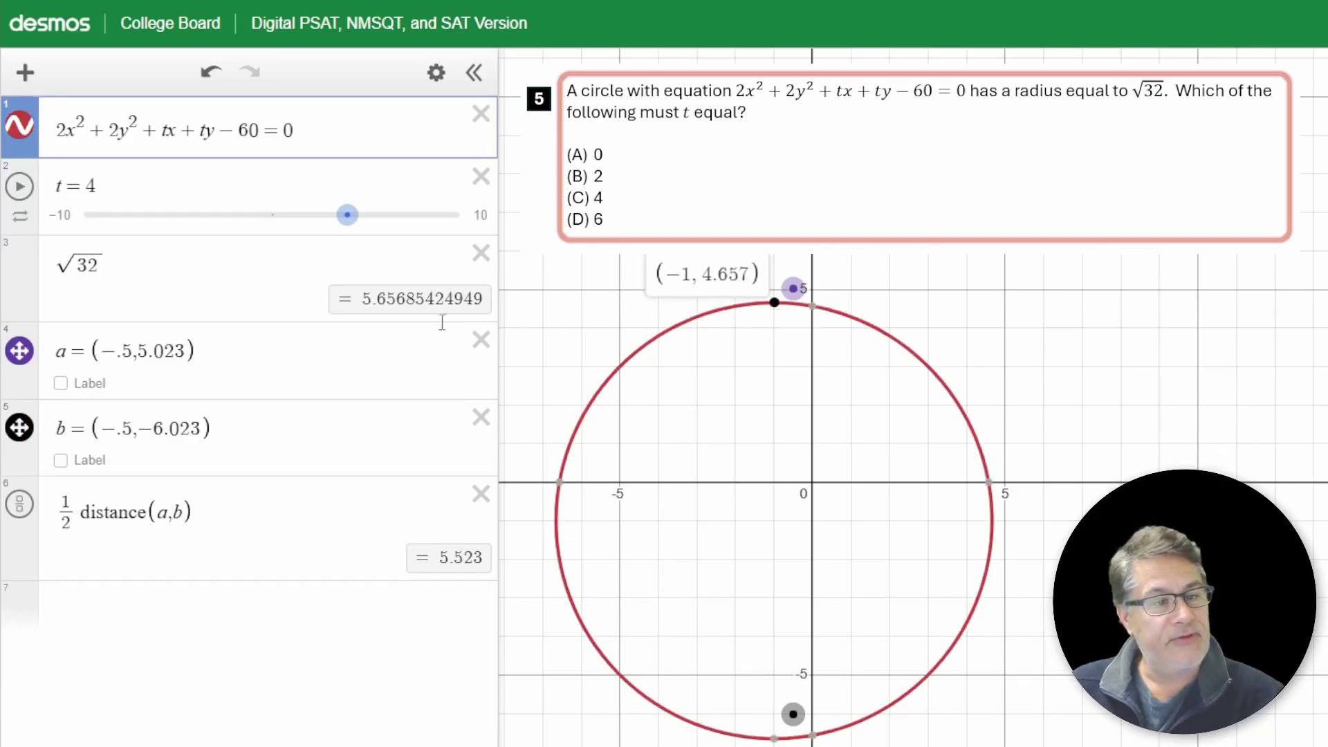
{"action": "left_click", "coordinate": [134, 352]}
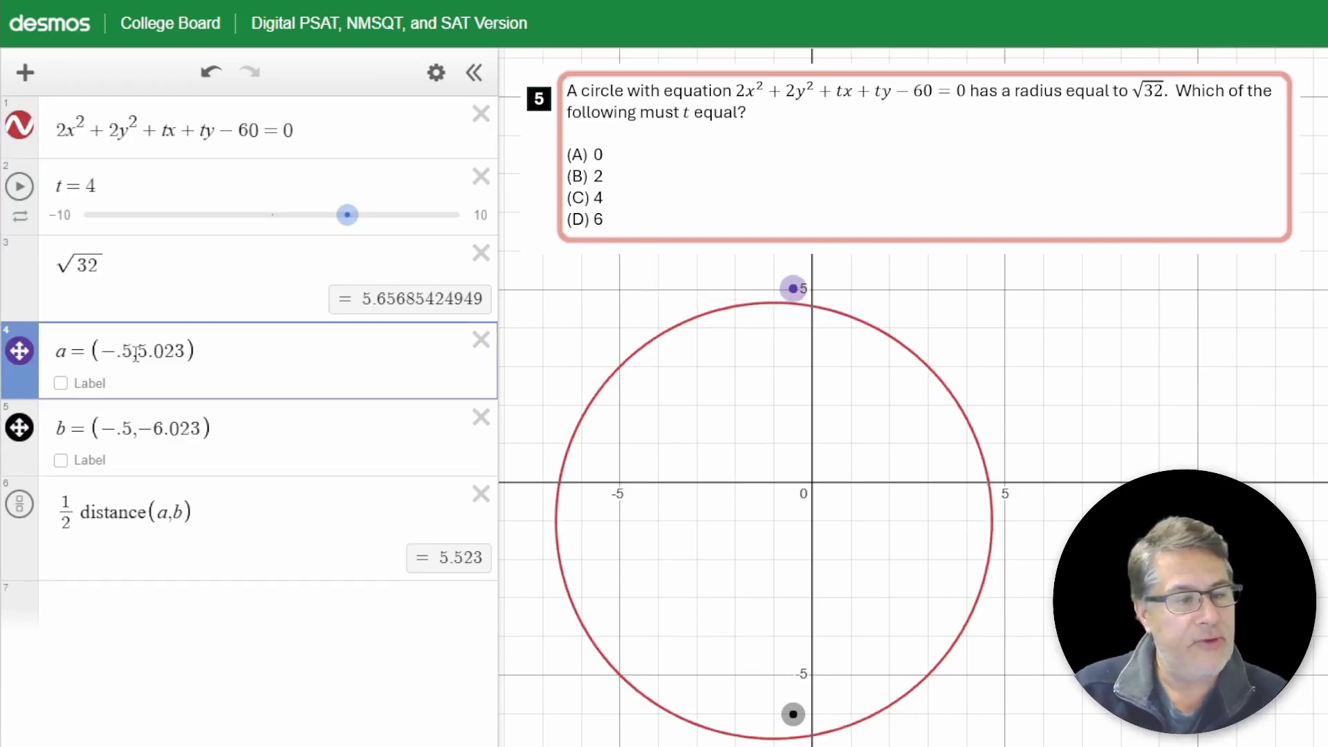
{"action": "key", "text": "BackSpace"}
{"action": "key", "text": "BackSpace"}
{"action": "type", "text": "1"}
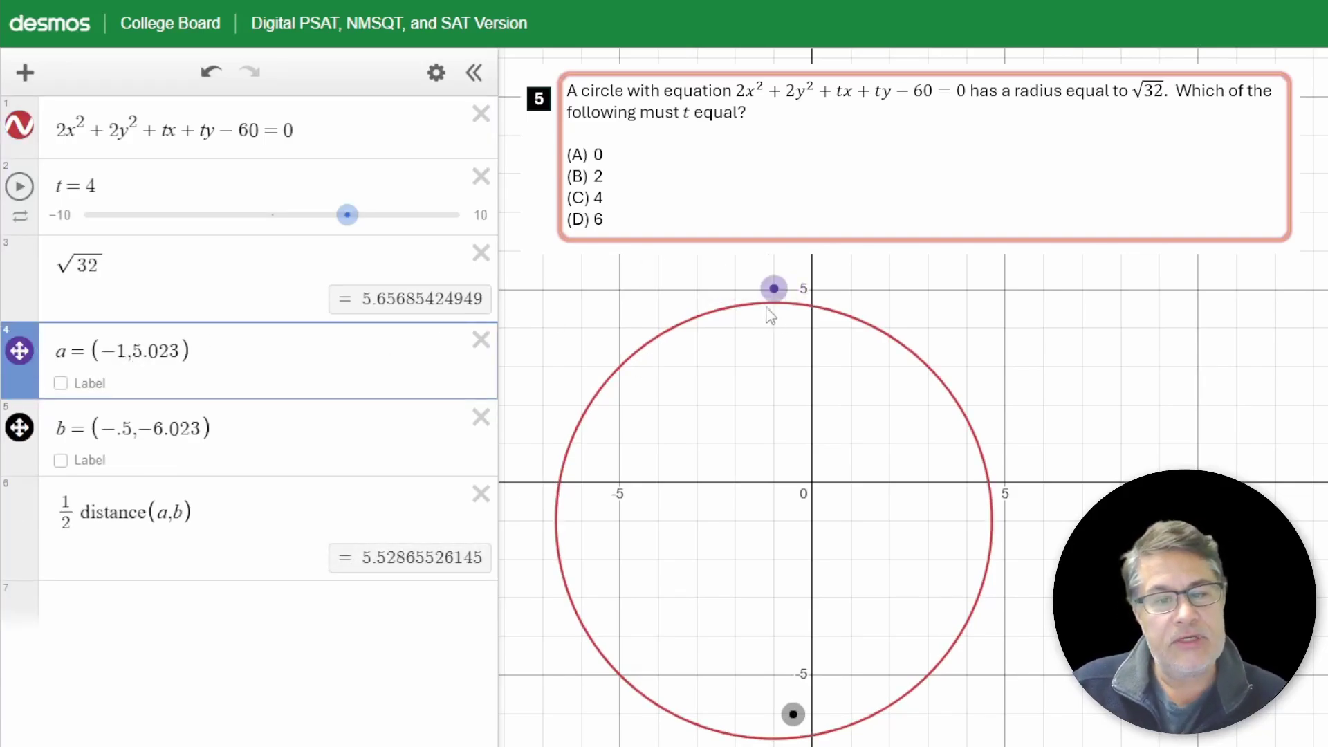
Set point a's y-coordinate to 4.657, the height of the circle's highest point.
{"action": "left_click", "coordinate": [770, 311]}
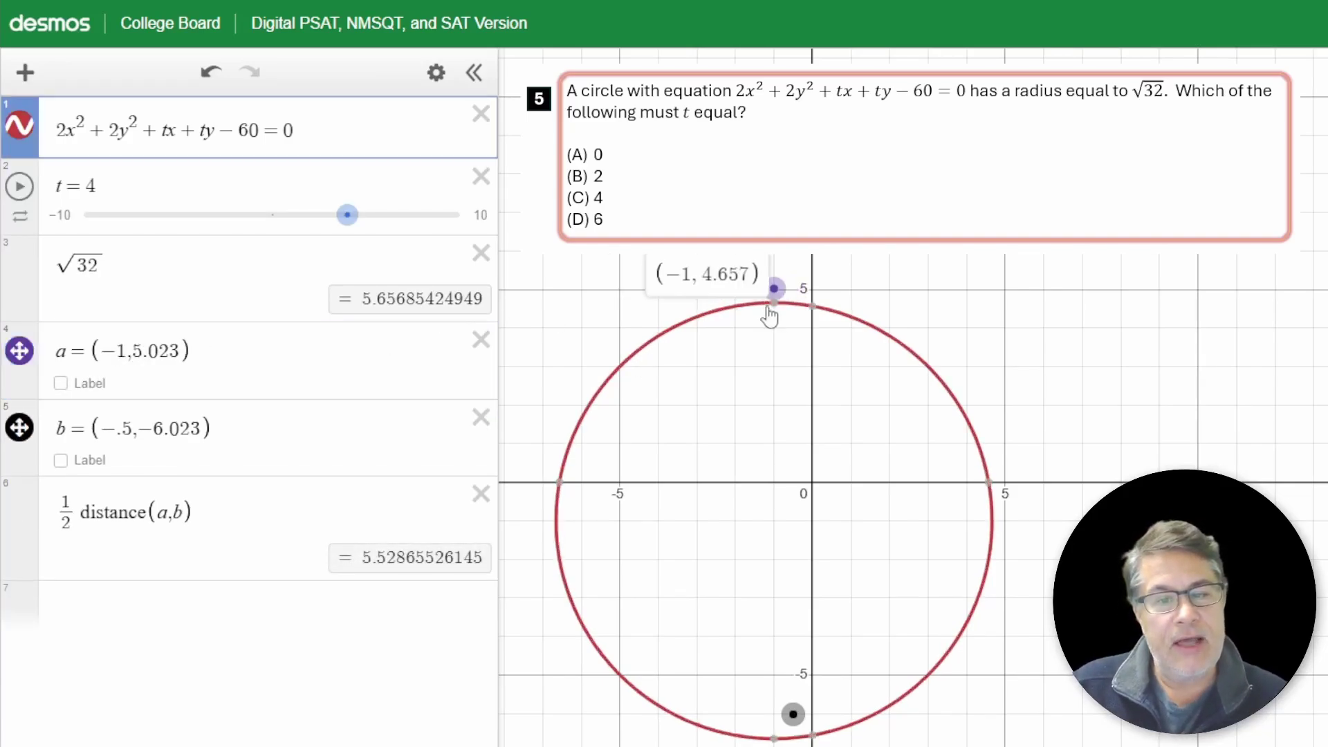
{"action": "left_click", "coordinate": [185, 351]}
{"action": "key", "text": "BackSpace"}
{"action": "key", "text": "BackSpace"}
{"action": "key", "text": "BackSpace"}
{"action": "key", "text": "BackSpace"}
{"action": "key", "text": "BackSpace"}
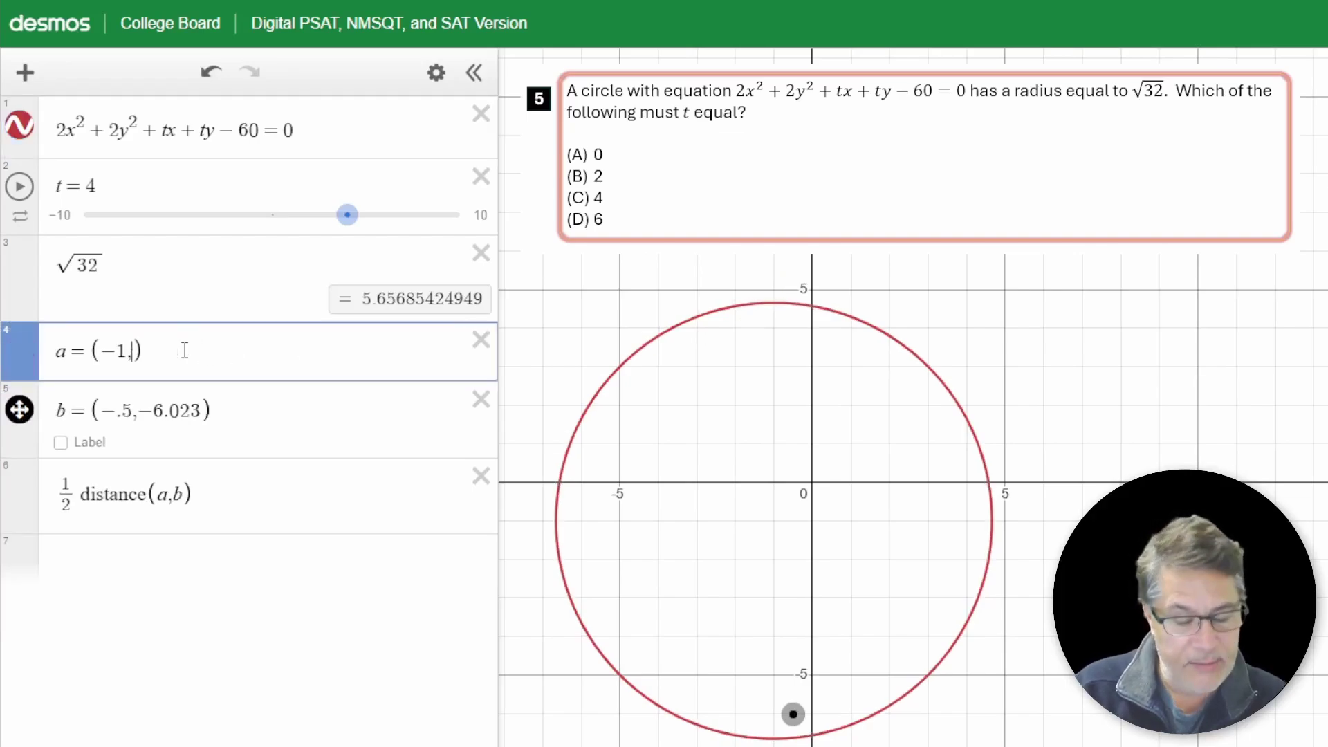
{"action": "type", "text": "4.657"}
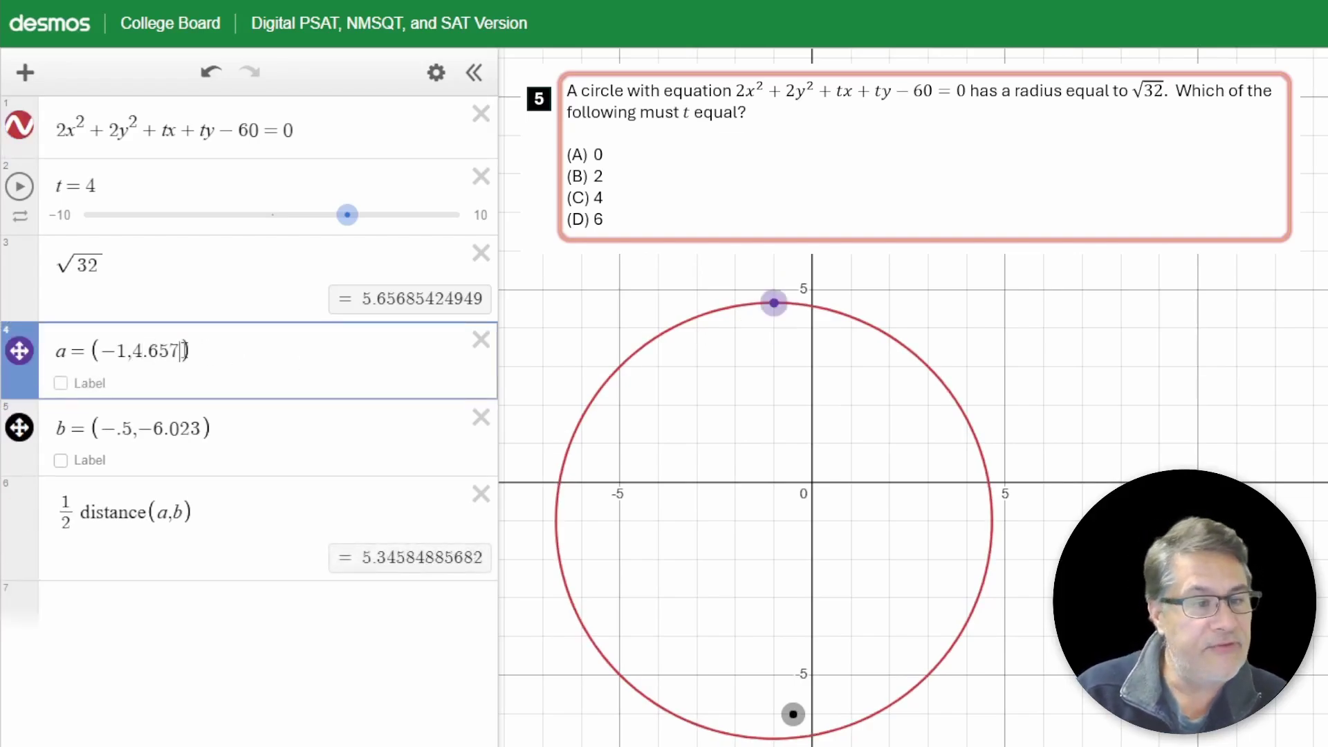
Change point b's x-coordinate to −1 to match the circle's lowest point.
{"action": "left_click", "coordinate": [774, 738]}
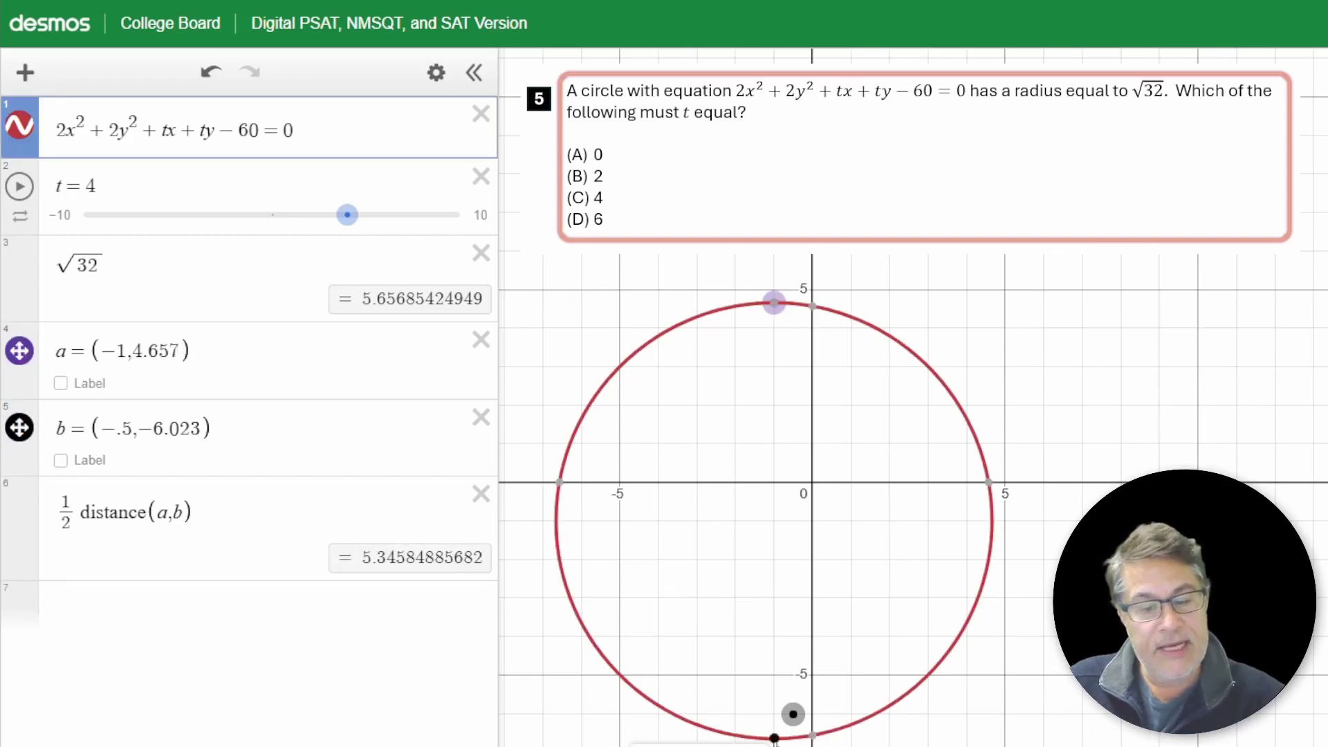
{"action": "left_click", "coordinate": [132, 427]}
{"action": "key", "text": "BackSpace"}
{"action": "key", "text": "BackSpace"}
{"action": "type", "text": "1"}
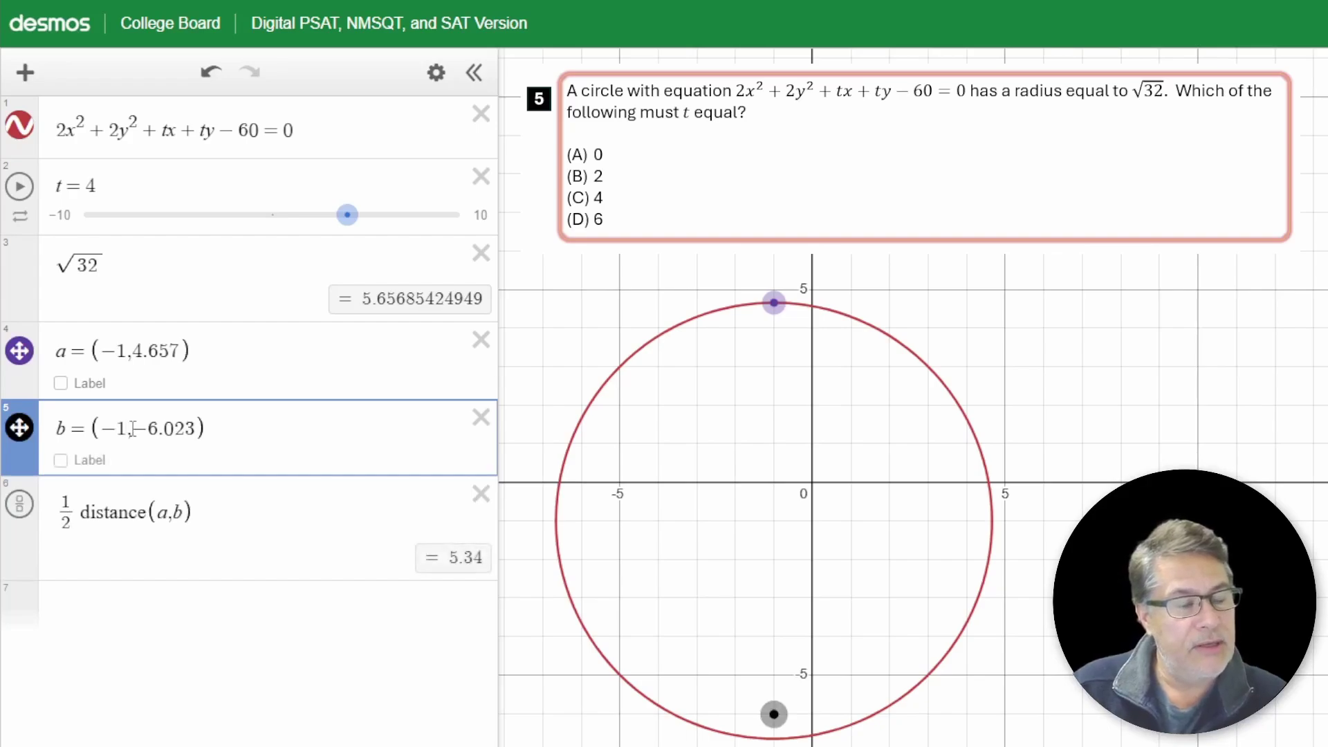
Set point b's y-coordinate to −6.657 so the half-distance expression gives the radius for t = 4.
{"action": "left_click", "coordinate": [192, 429]}
{"action": "key", "text": "BackSpace"}
{"action": "key", "text": "BackSpace"}
{"action": "key", "text": "BackSpace"}
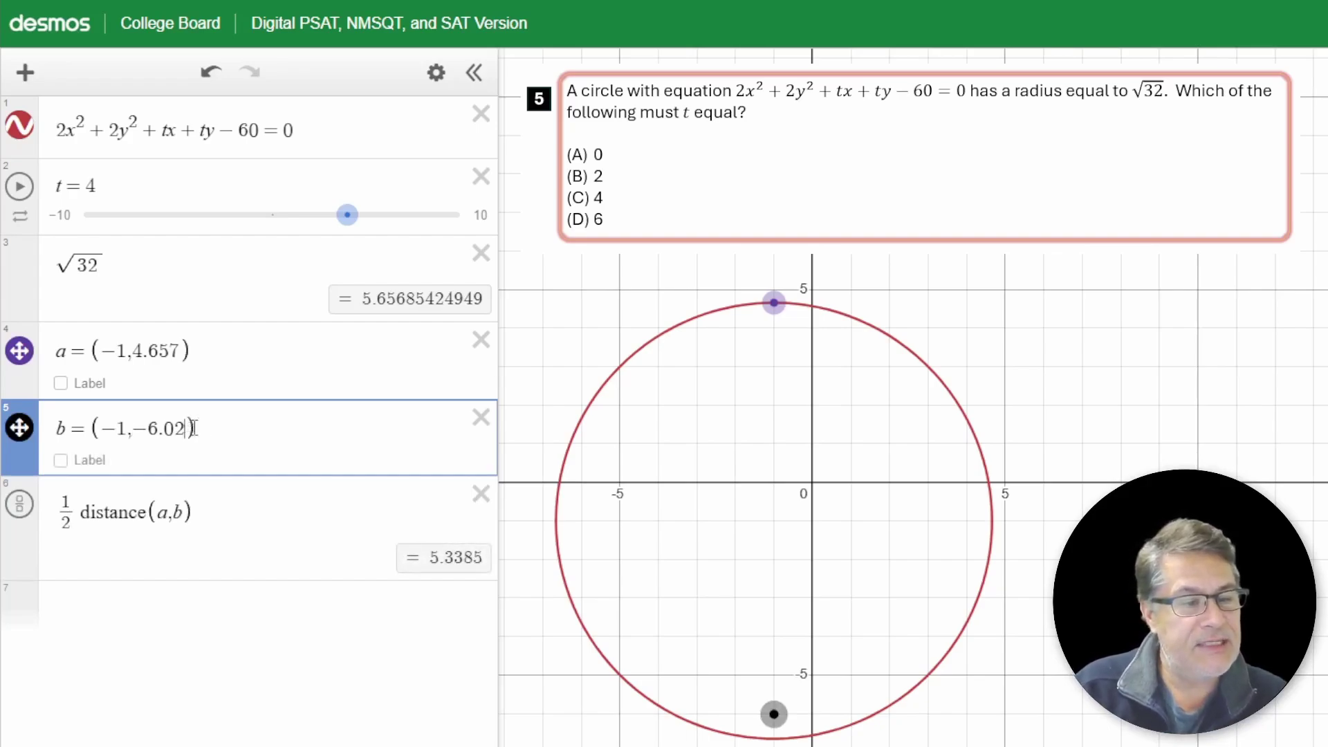
{"action": "type", "text": "5"}
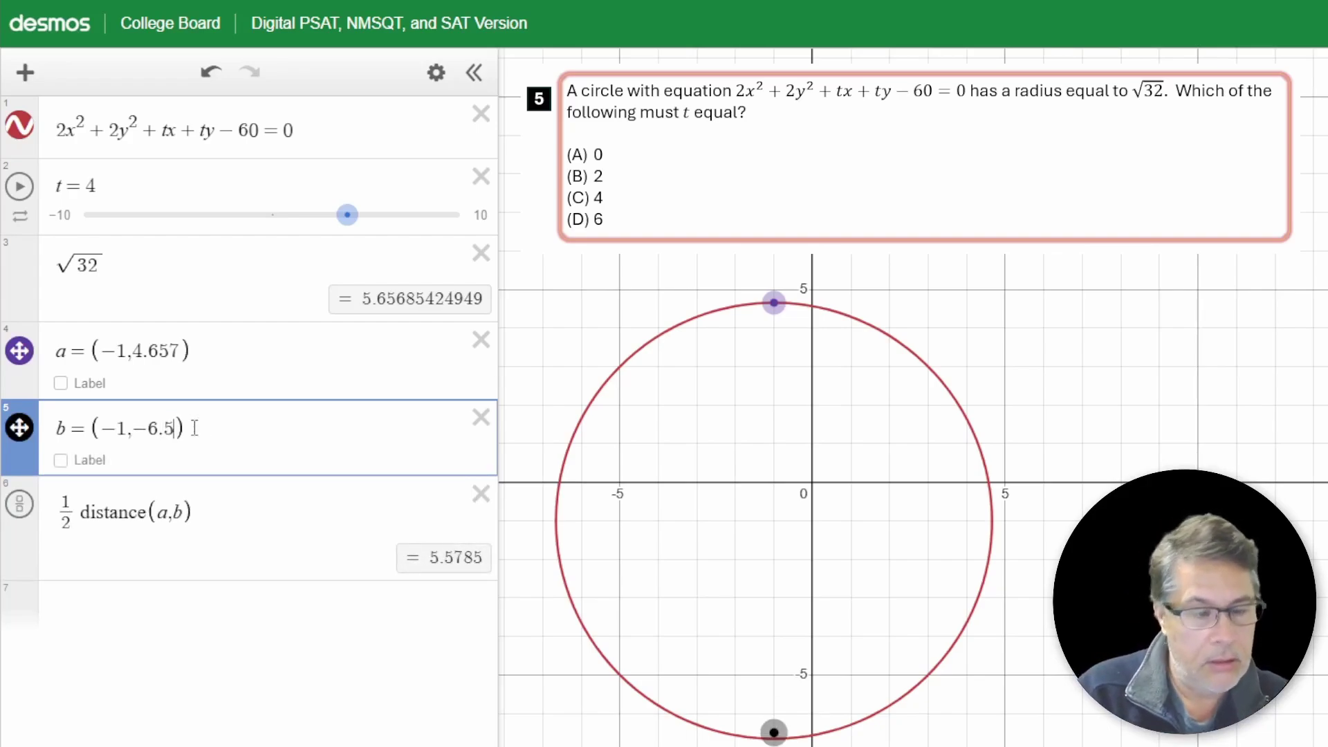
{"action": "key", "text": "BackSpace"}
{"action": "type", "text": "657"}
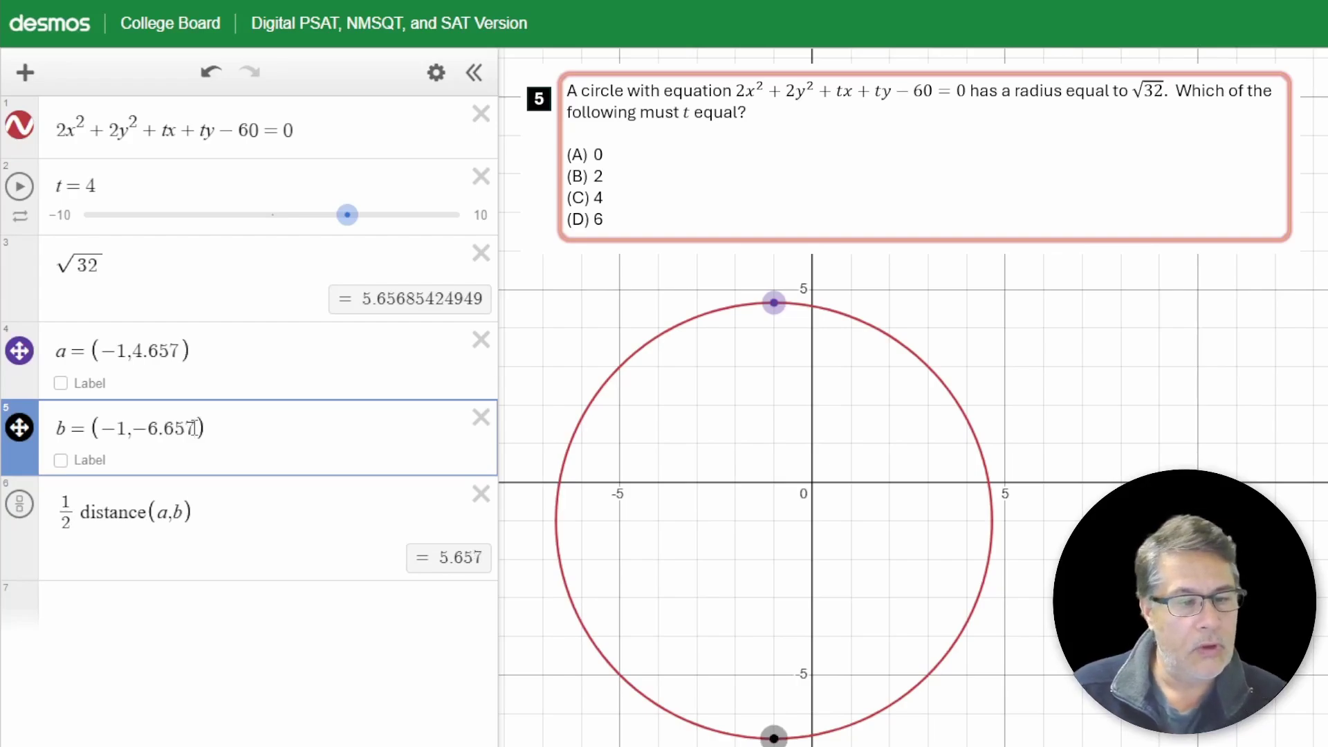
{"action": "left_click", "coordinate": [252, 511]}
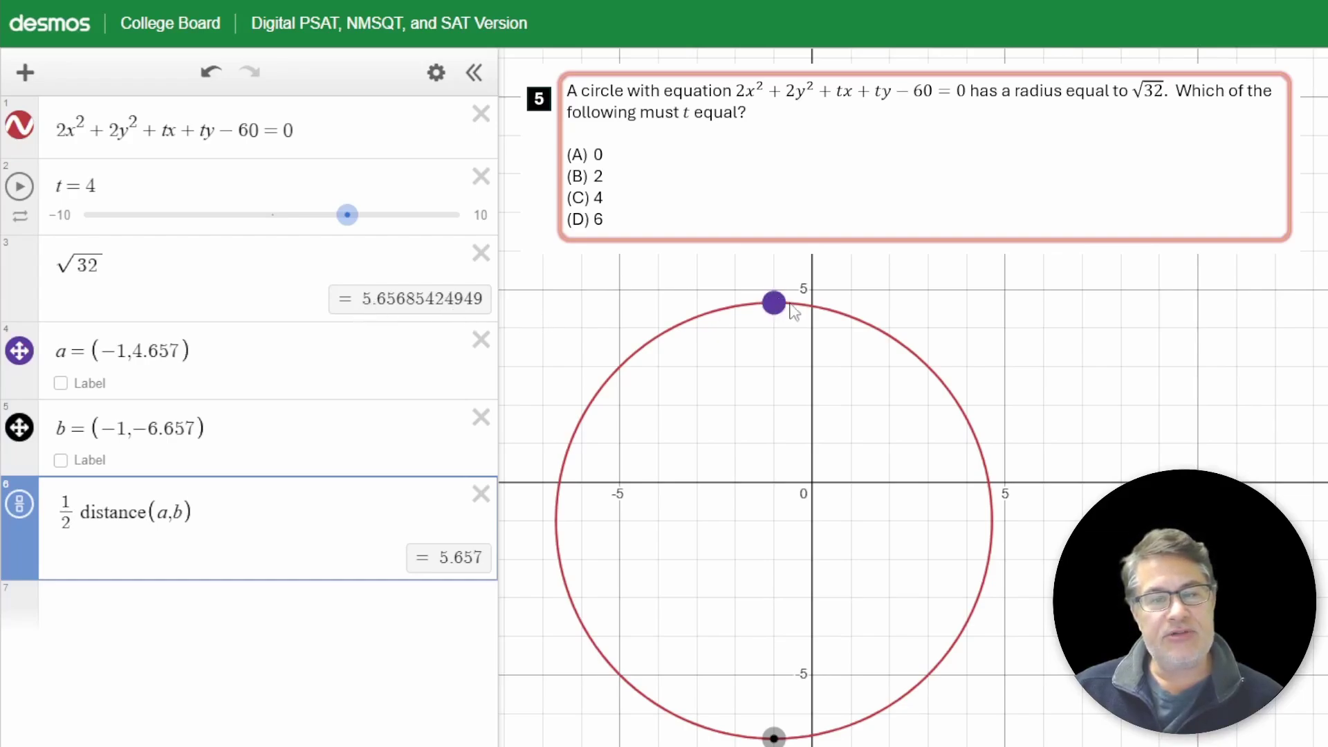
Plot the circle's center in a new expression as midpoint(a,b) and show the point's coordinates on the graph.
{"action": "scroll", "coordinate": [797, 436], "scroll_direction": "up", "scroll_amount": 6}
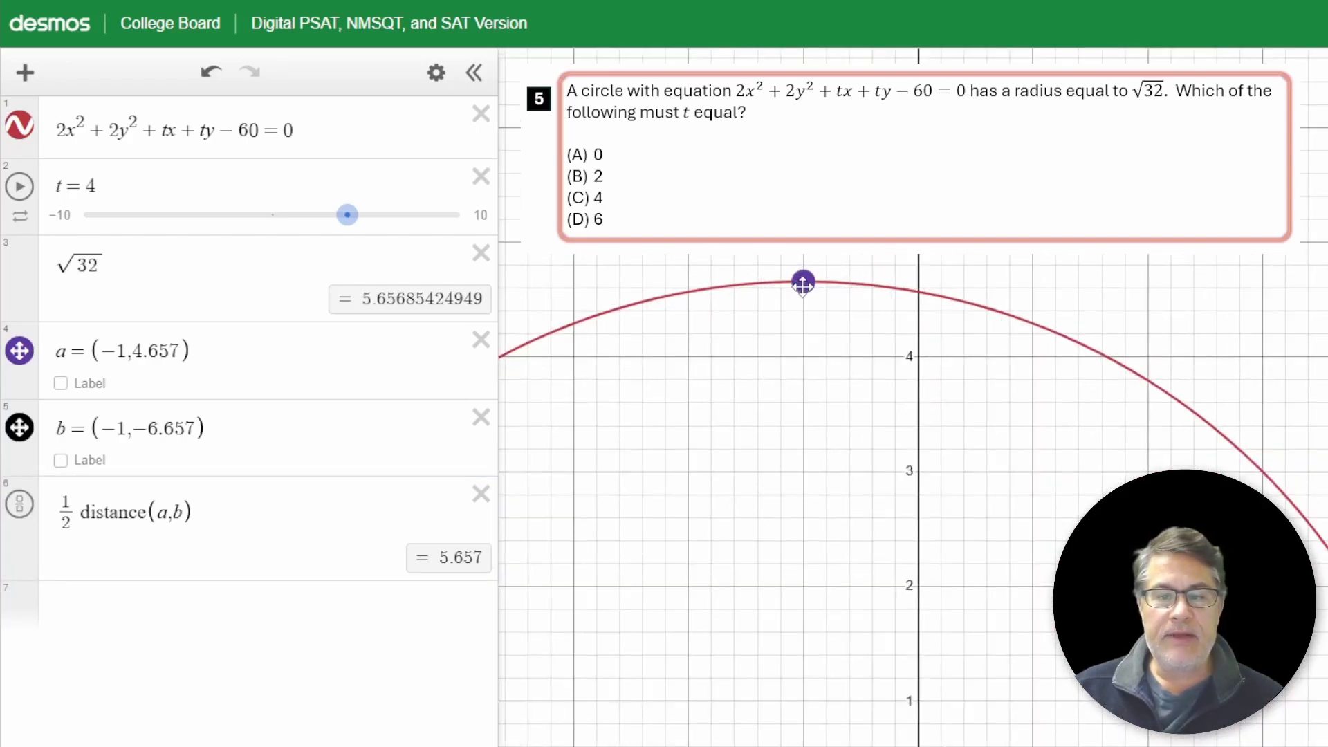
{"action": "scroll", "coordinate": [824, 388], "scroll_direction": "down", "scroll_amount": 2}
{"action": "scroll", "coordinate": [828, 392], "scroll_direction": "down", "scroll_amount": 5}
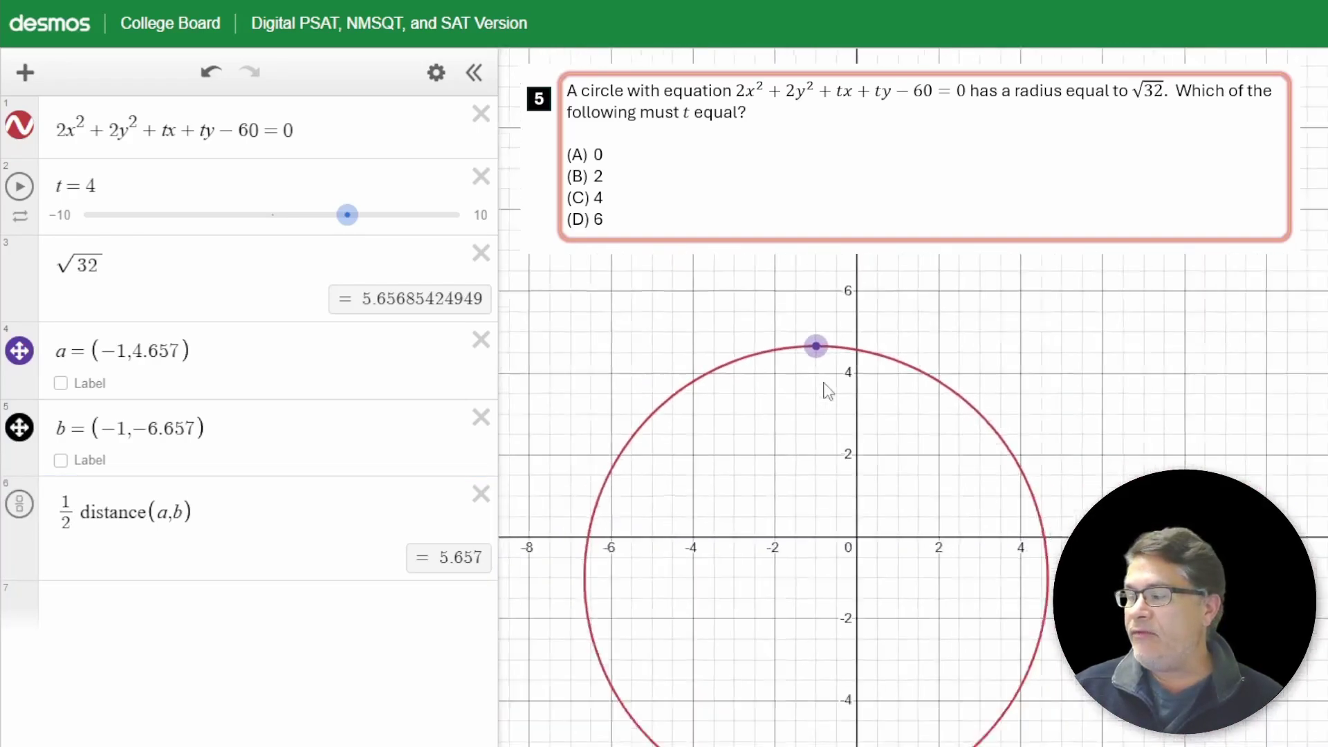
{"action": "scroll", "coordinate": [830, 389], "scroll_direction": "up", "scroll_amount": 2}
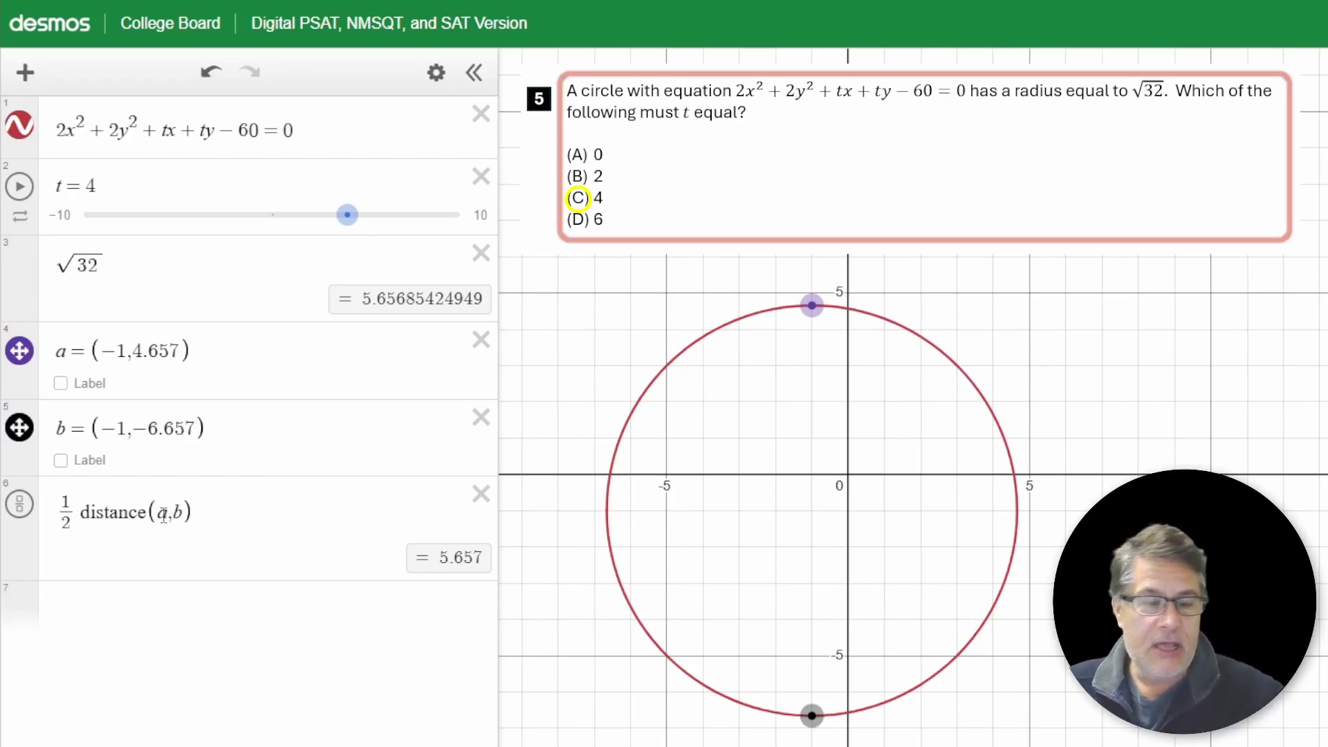
{"action": "left_click", "coordinate": [157, 609]}
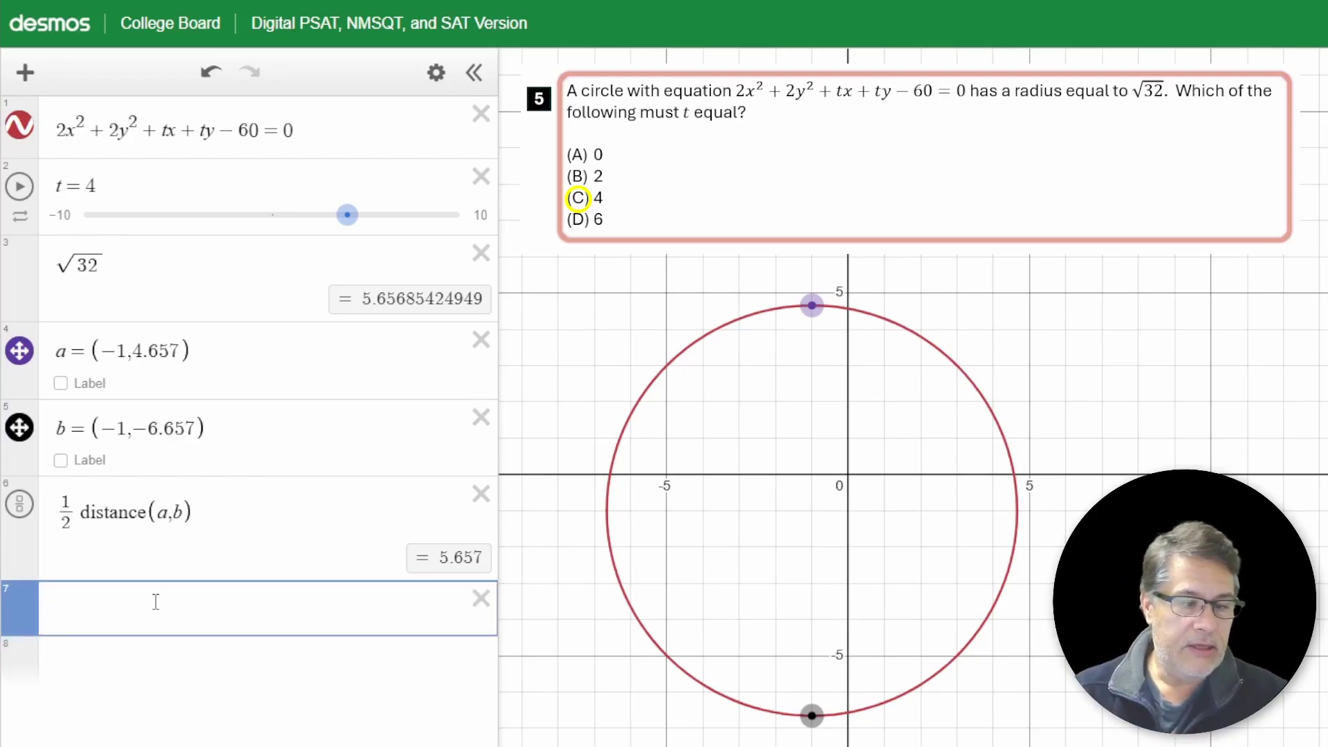
{"action": "type", "text": "midpoin"}
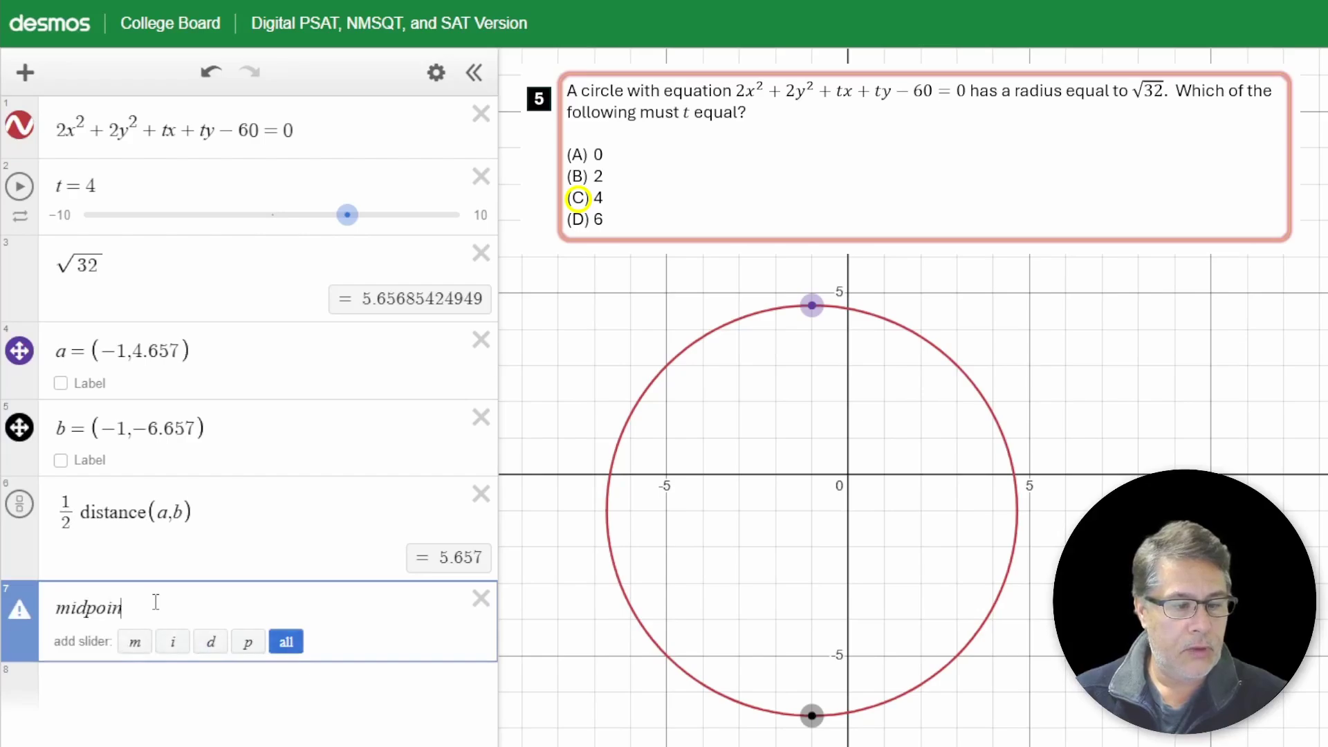
{"action": "type", "text": "t("}
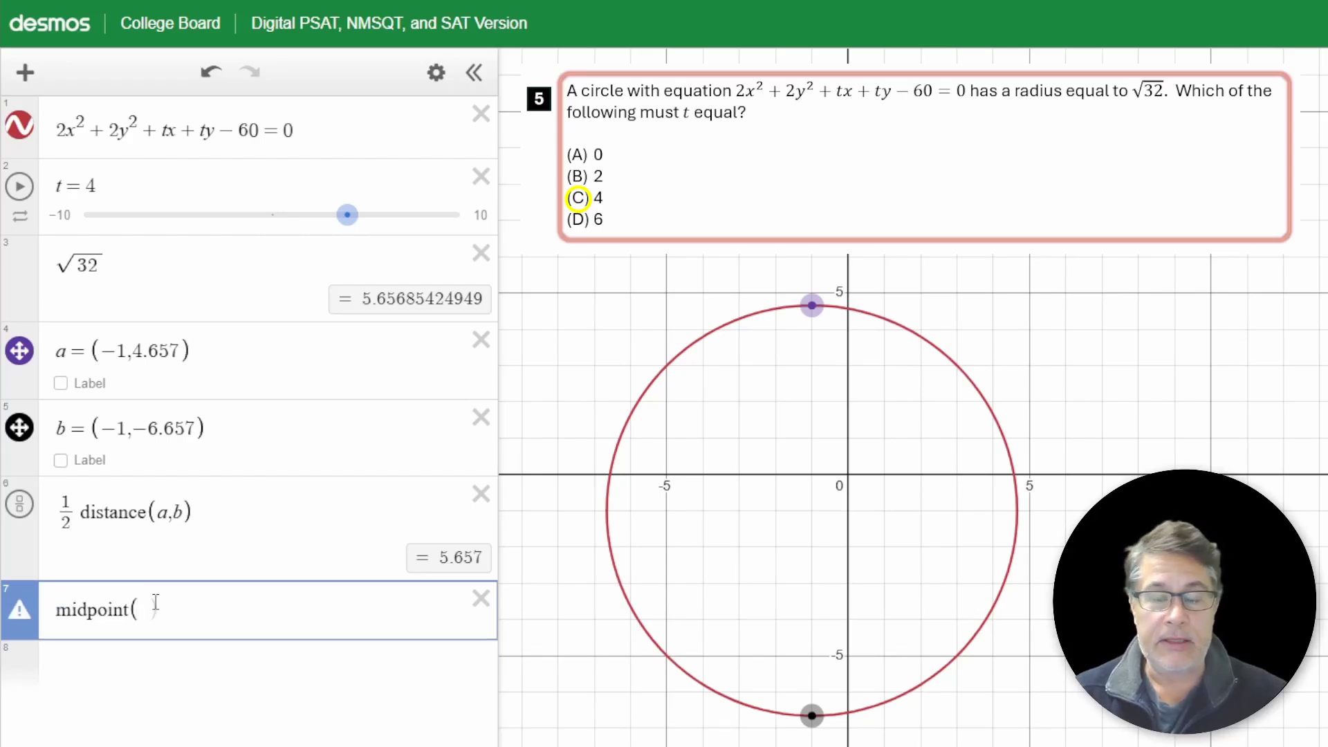
{"action": "type", "text": "a,b"}
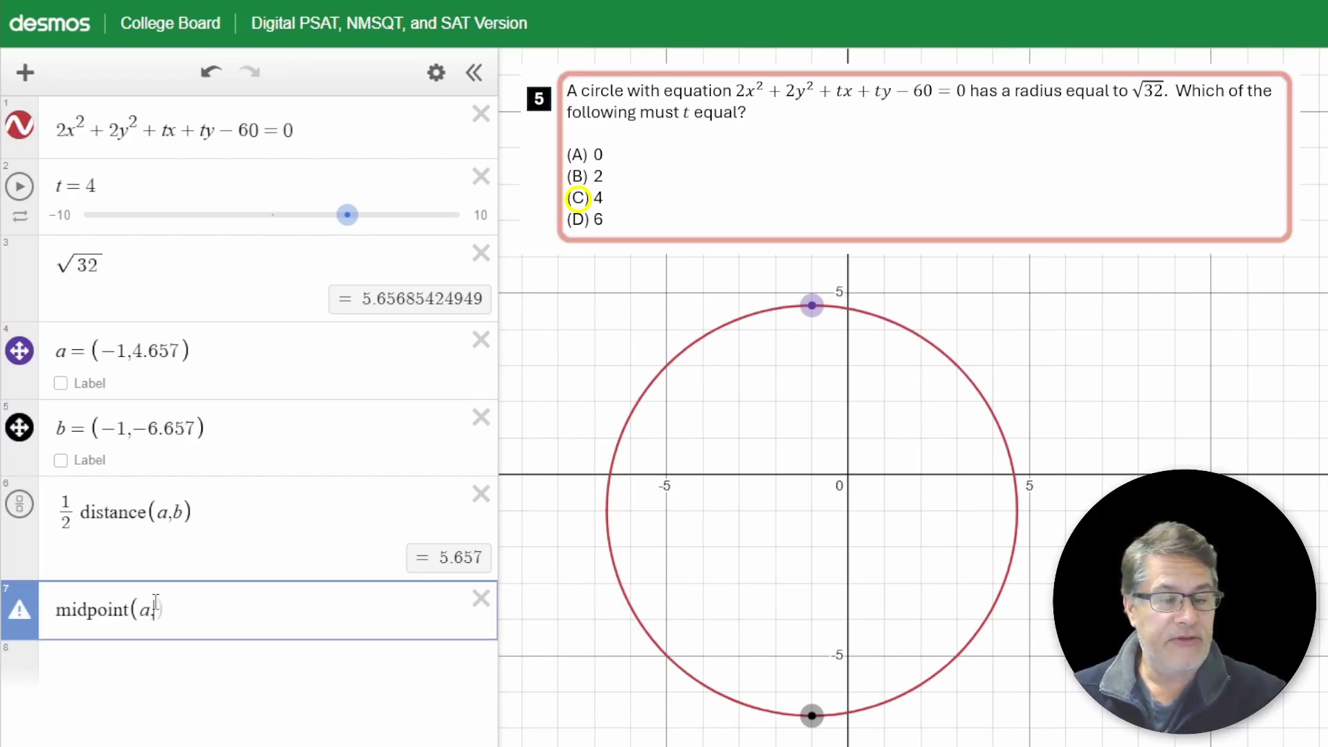
{"action": "type", "text": ")"}
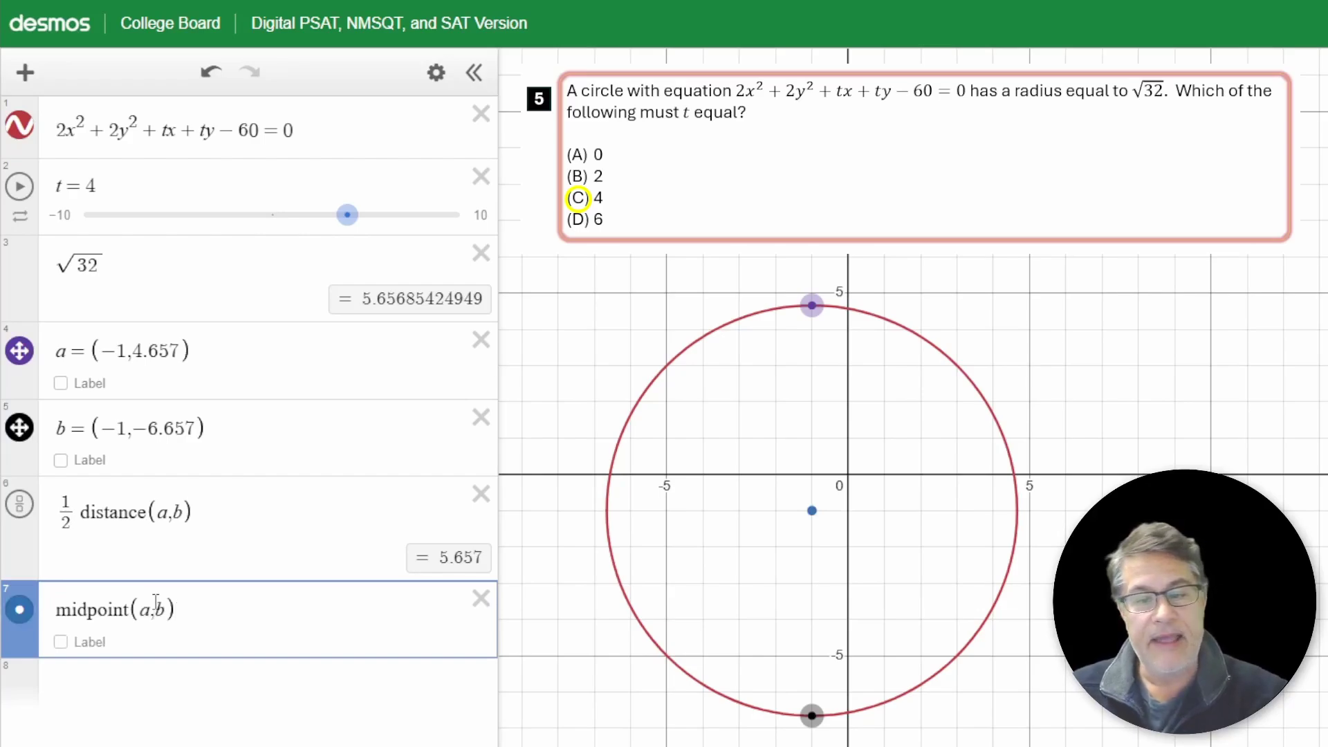
{"action": "left_click", "coordinate": [813, 512]}
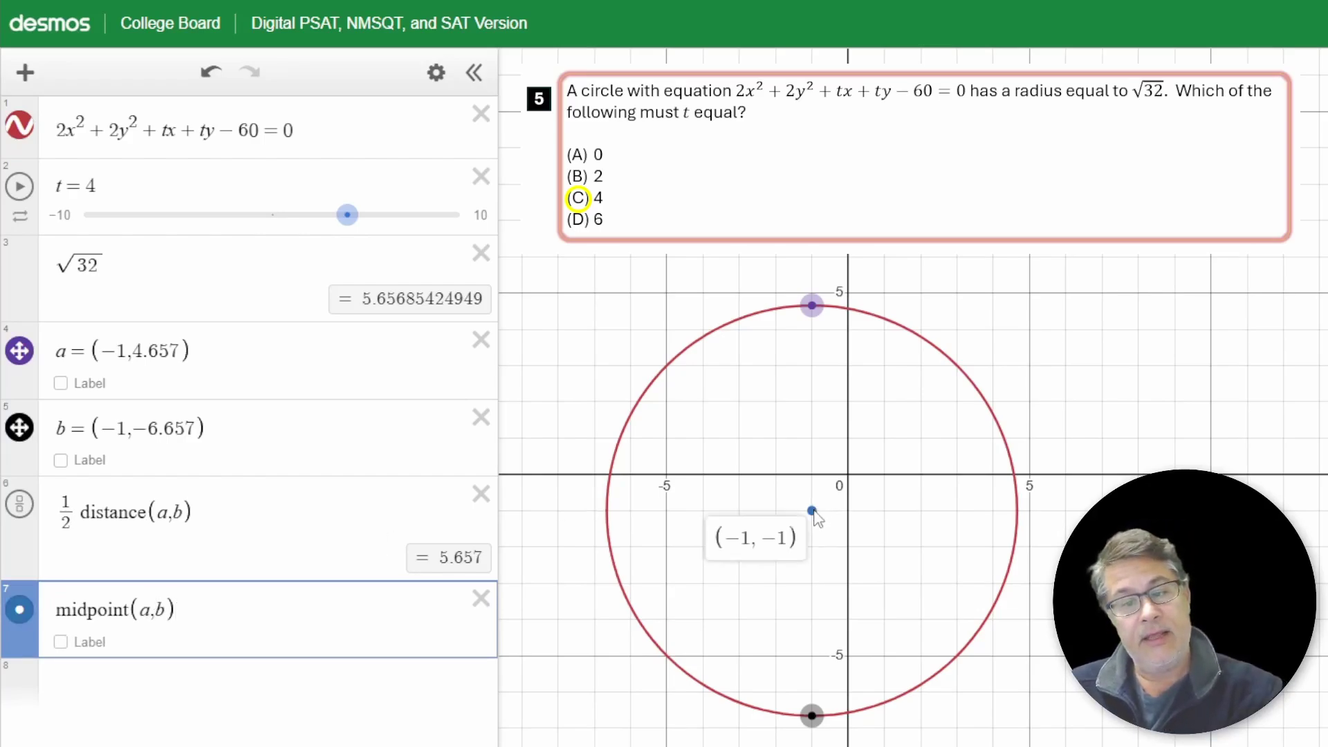